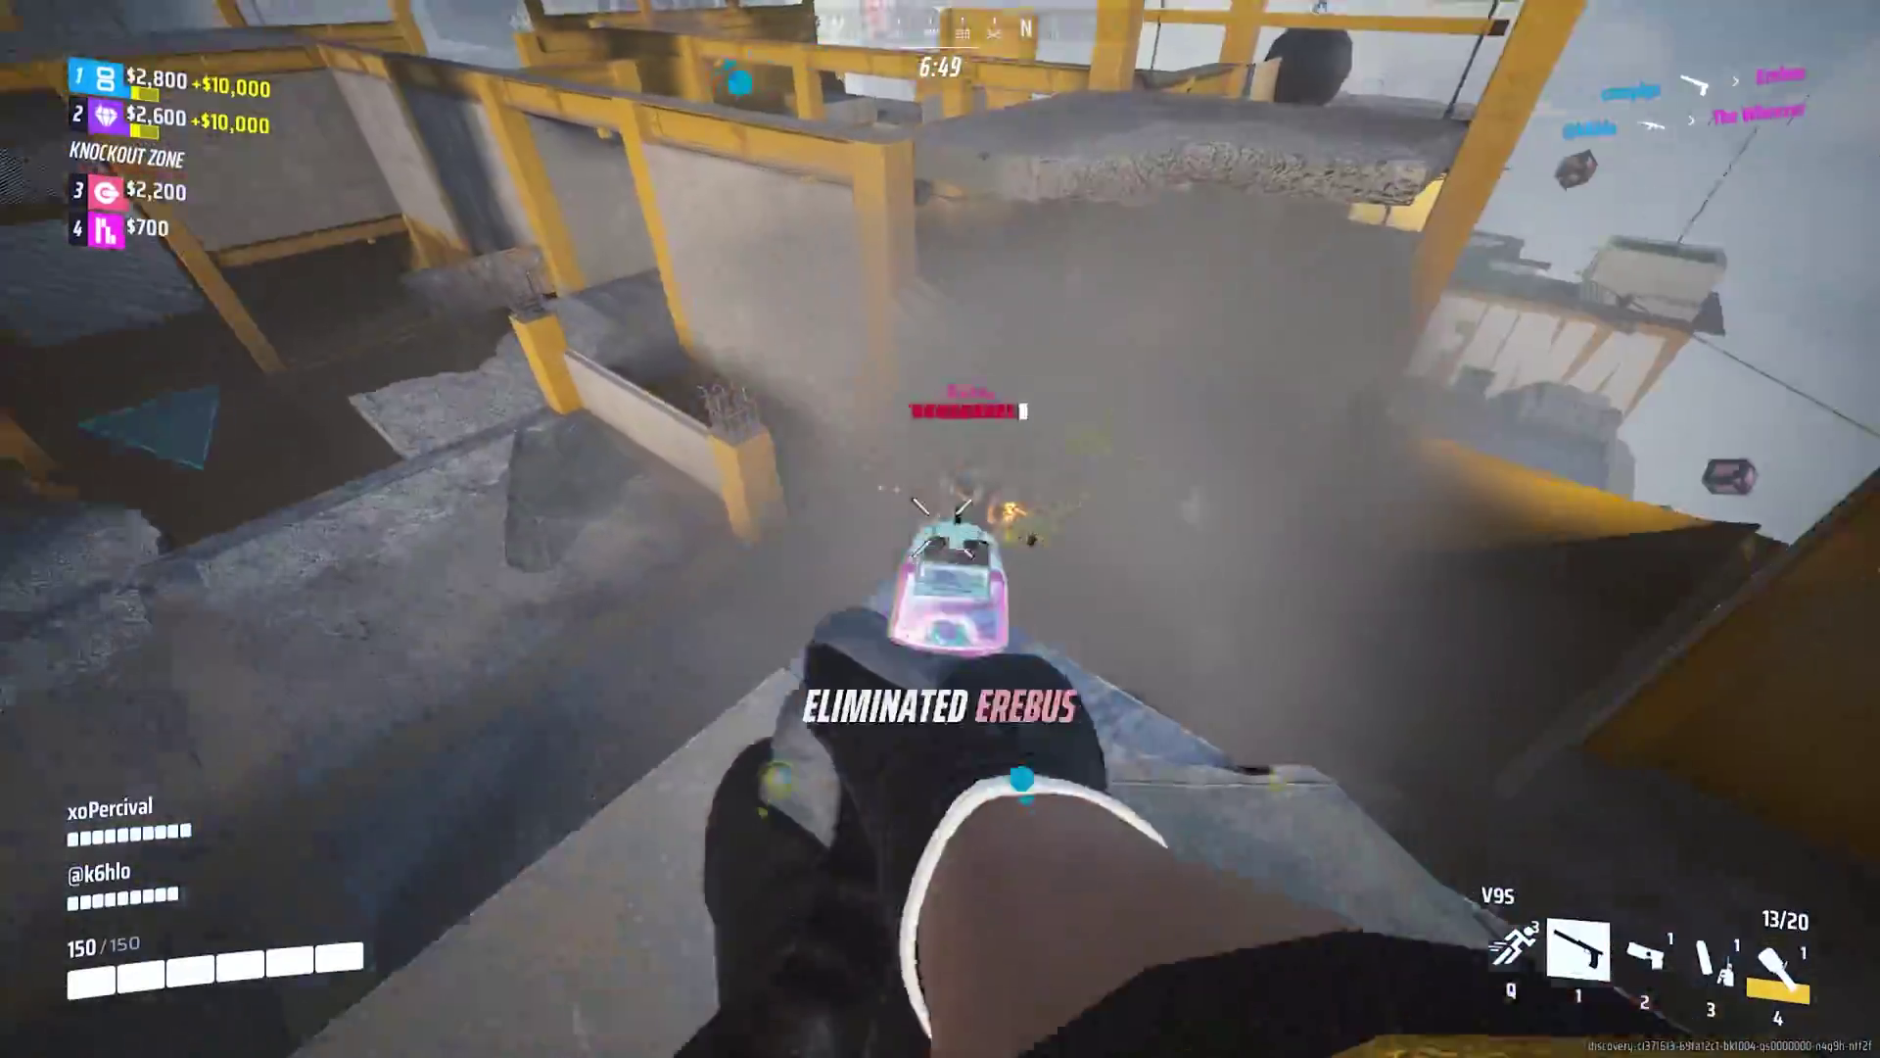
- Shoot the last remaining enemy with the pistol until the round ends
click(940, 528)
click(940, 529)
click(940, 529)
click(940, 529)
click(940, 529)
click(940, 529)
click(940, 529)
click(940, 529)
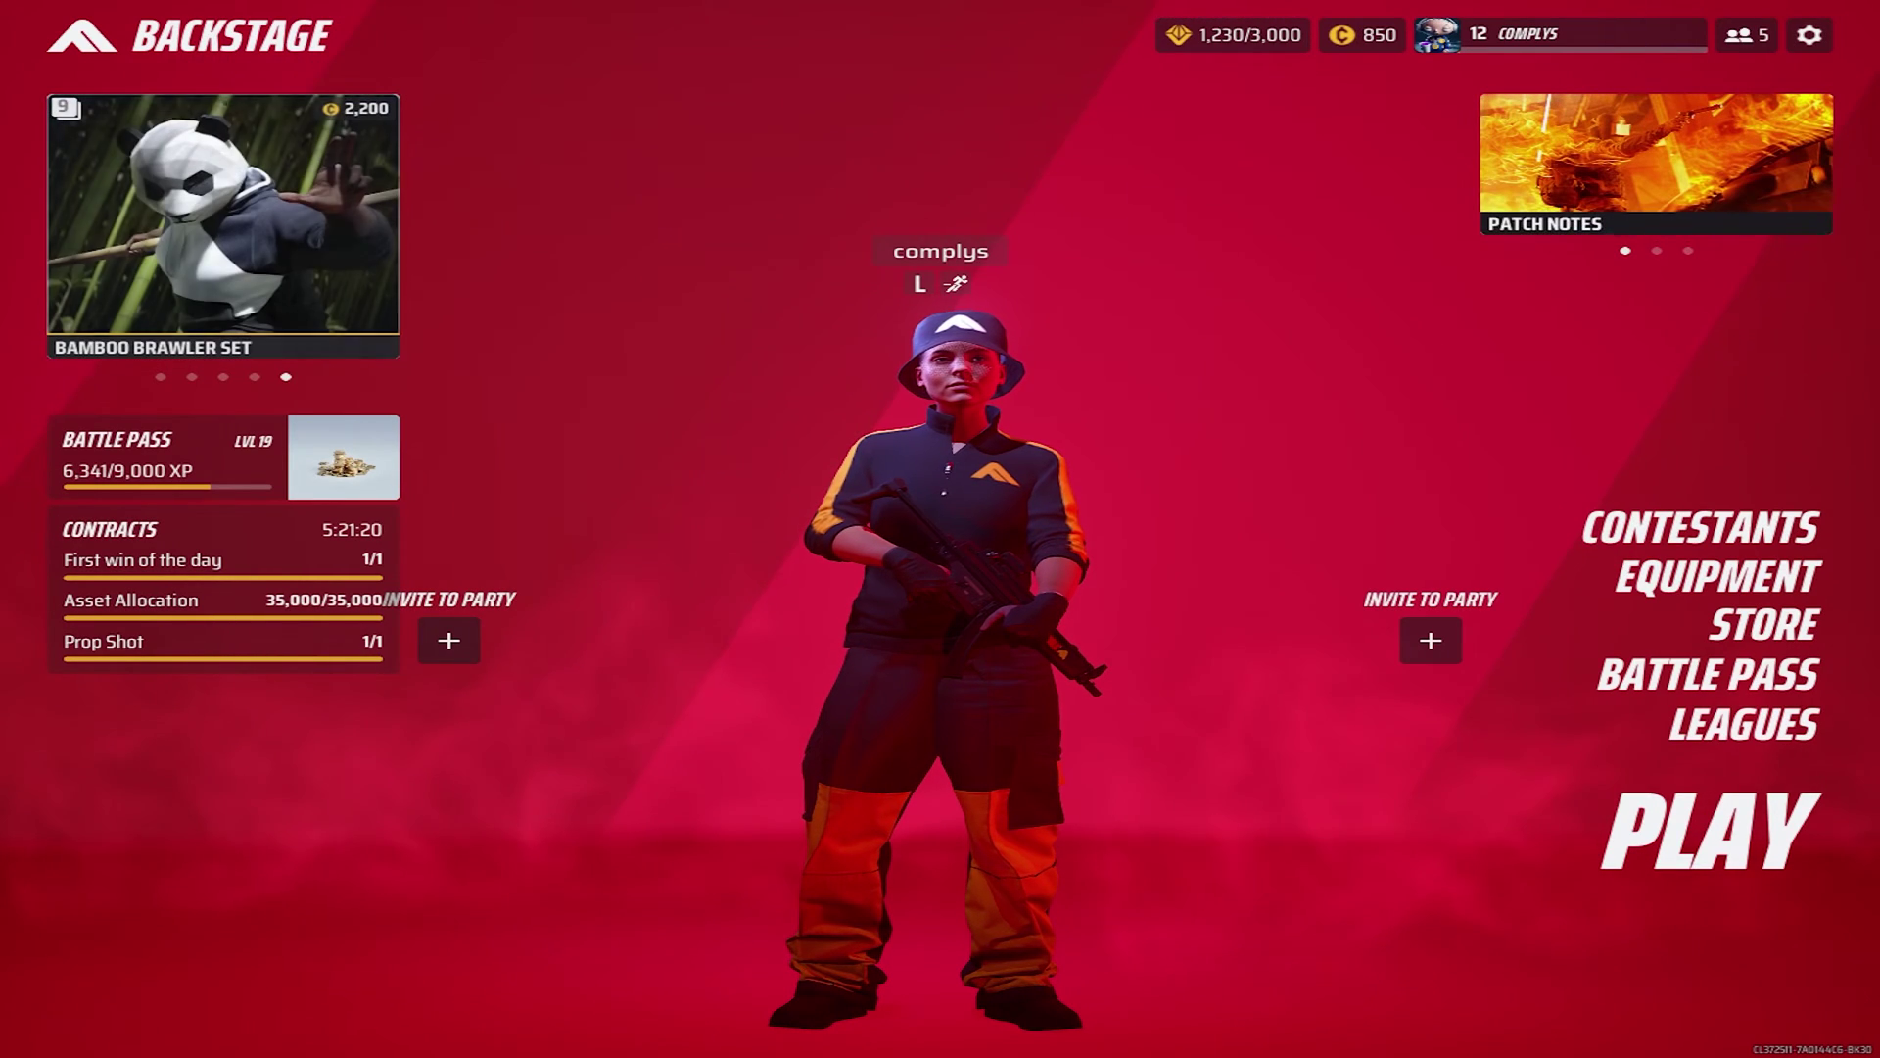
- Bring up the game's VIDEO settings showing Fullscreen mode at 1440x1080
key(Escape)
click(940, 454)
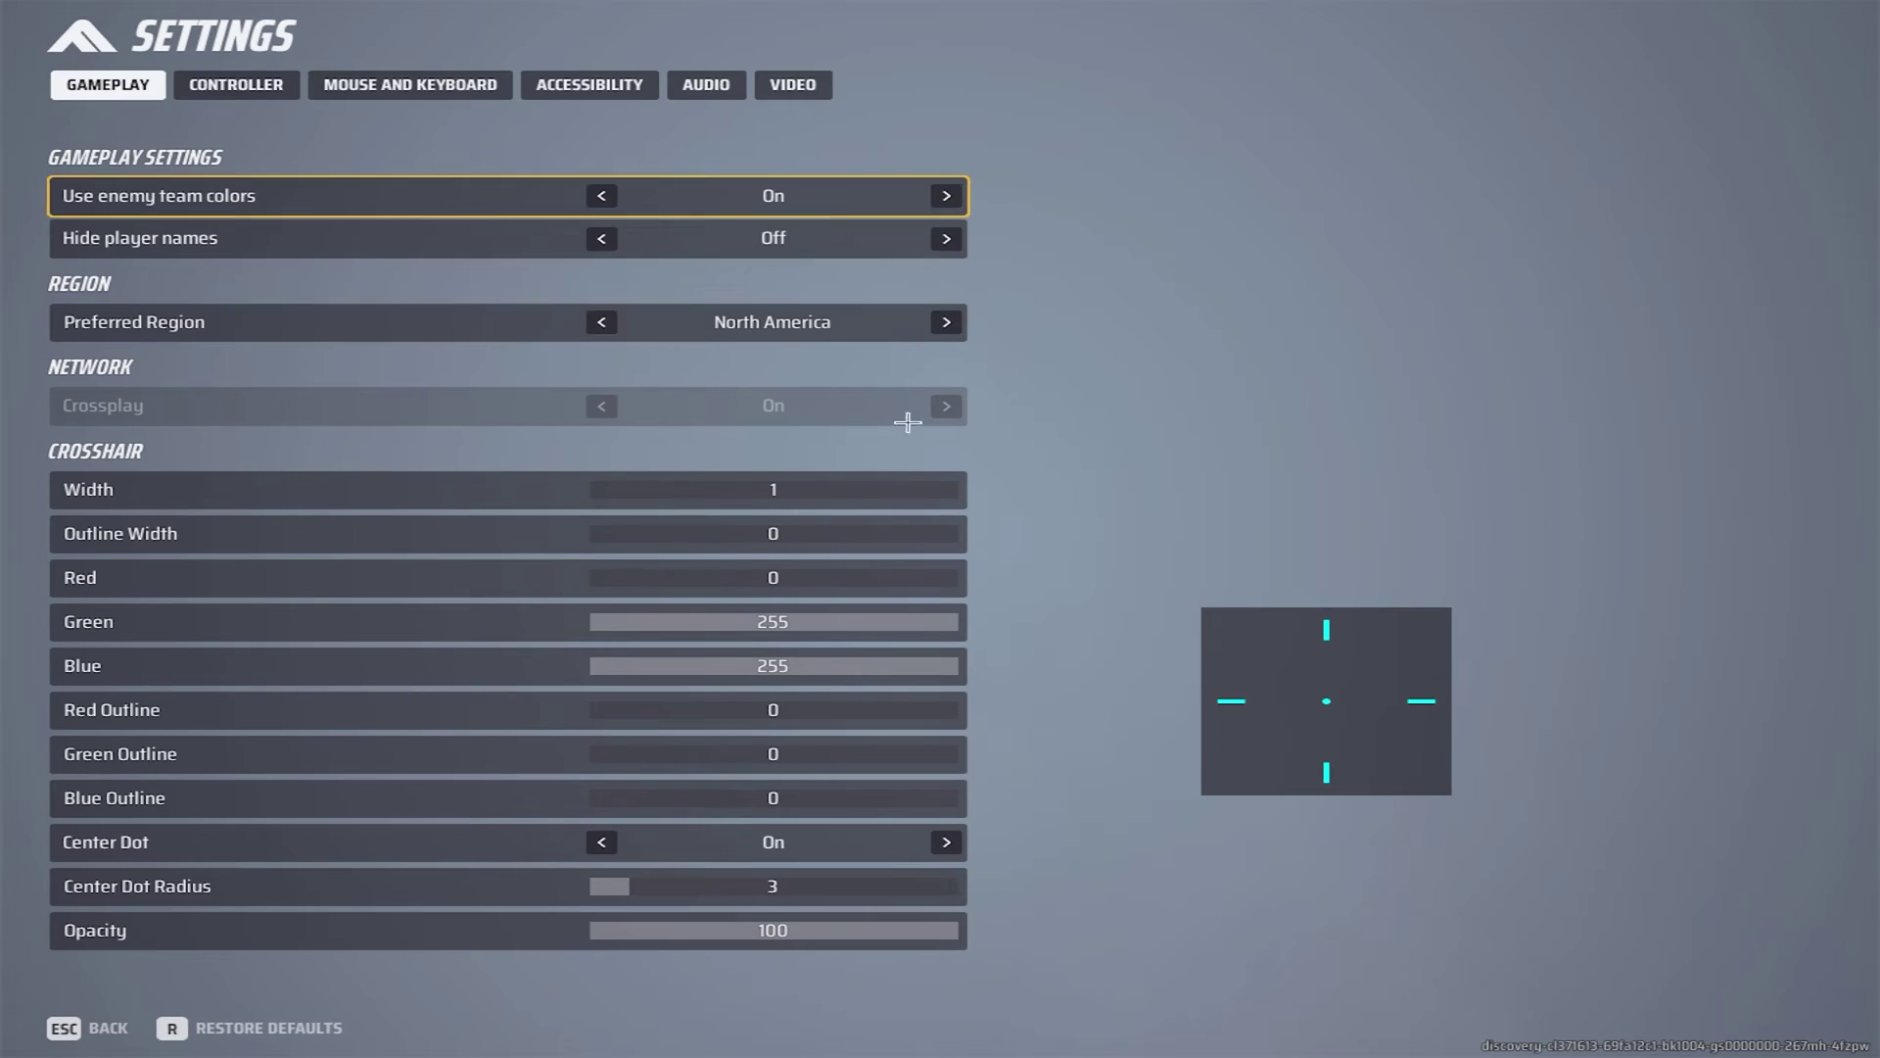
click(809, 88)
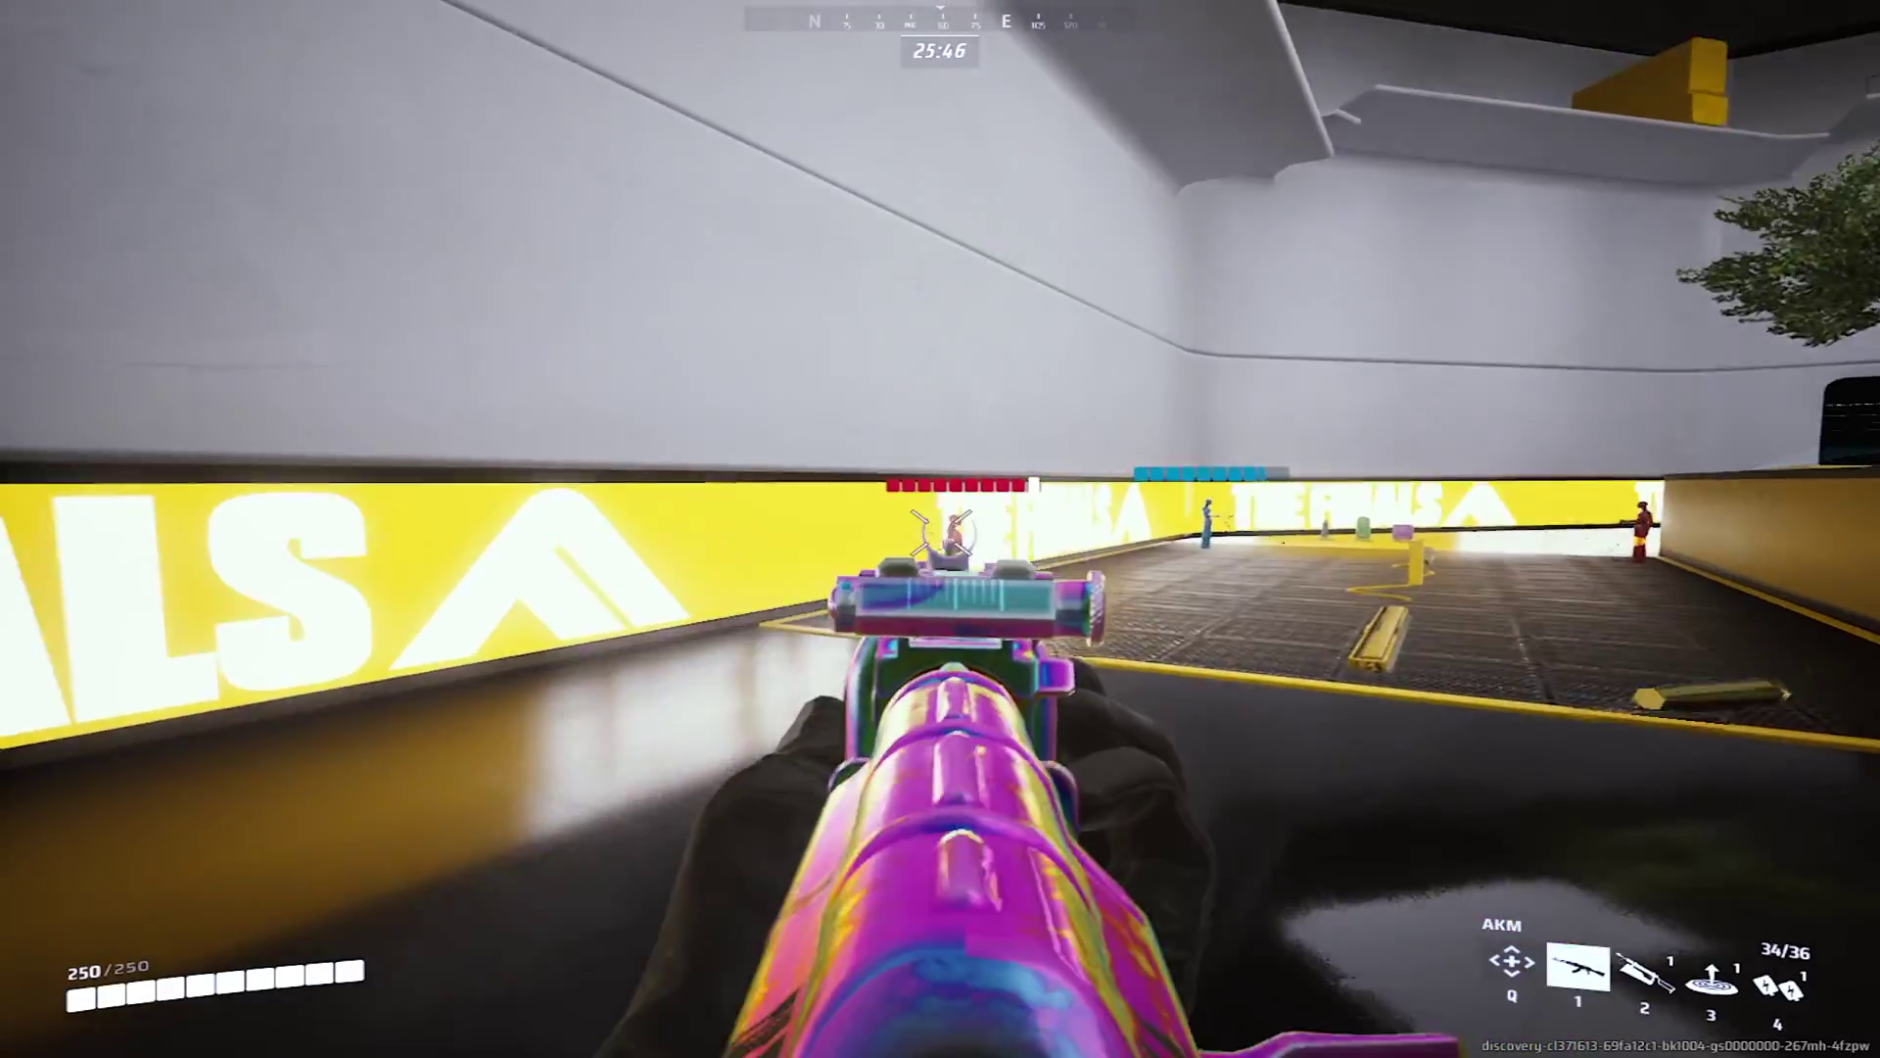
- Fire and reload the AKM while advancing past the 10m marking toward the target dummies
drag(940, 529, 940, 529)
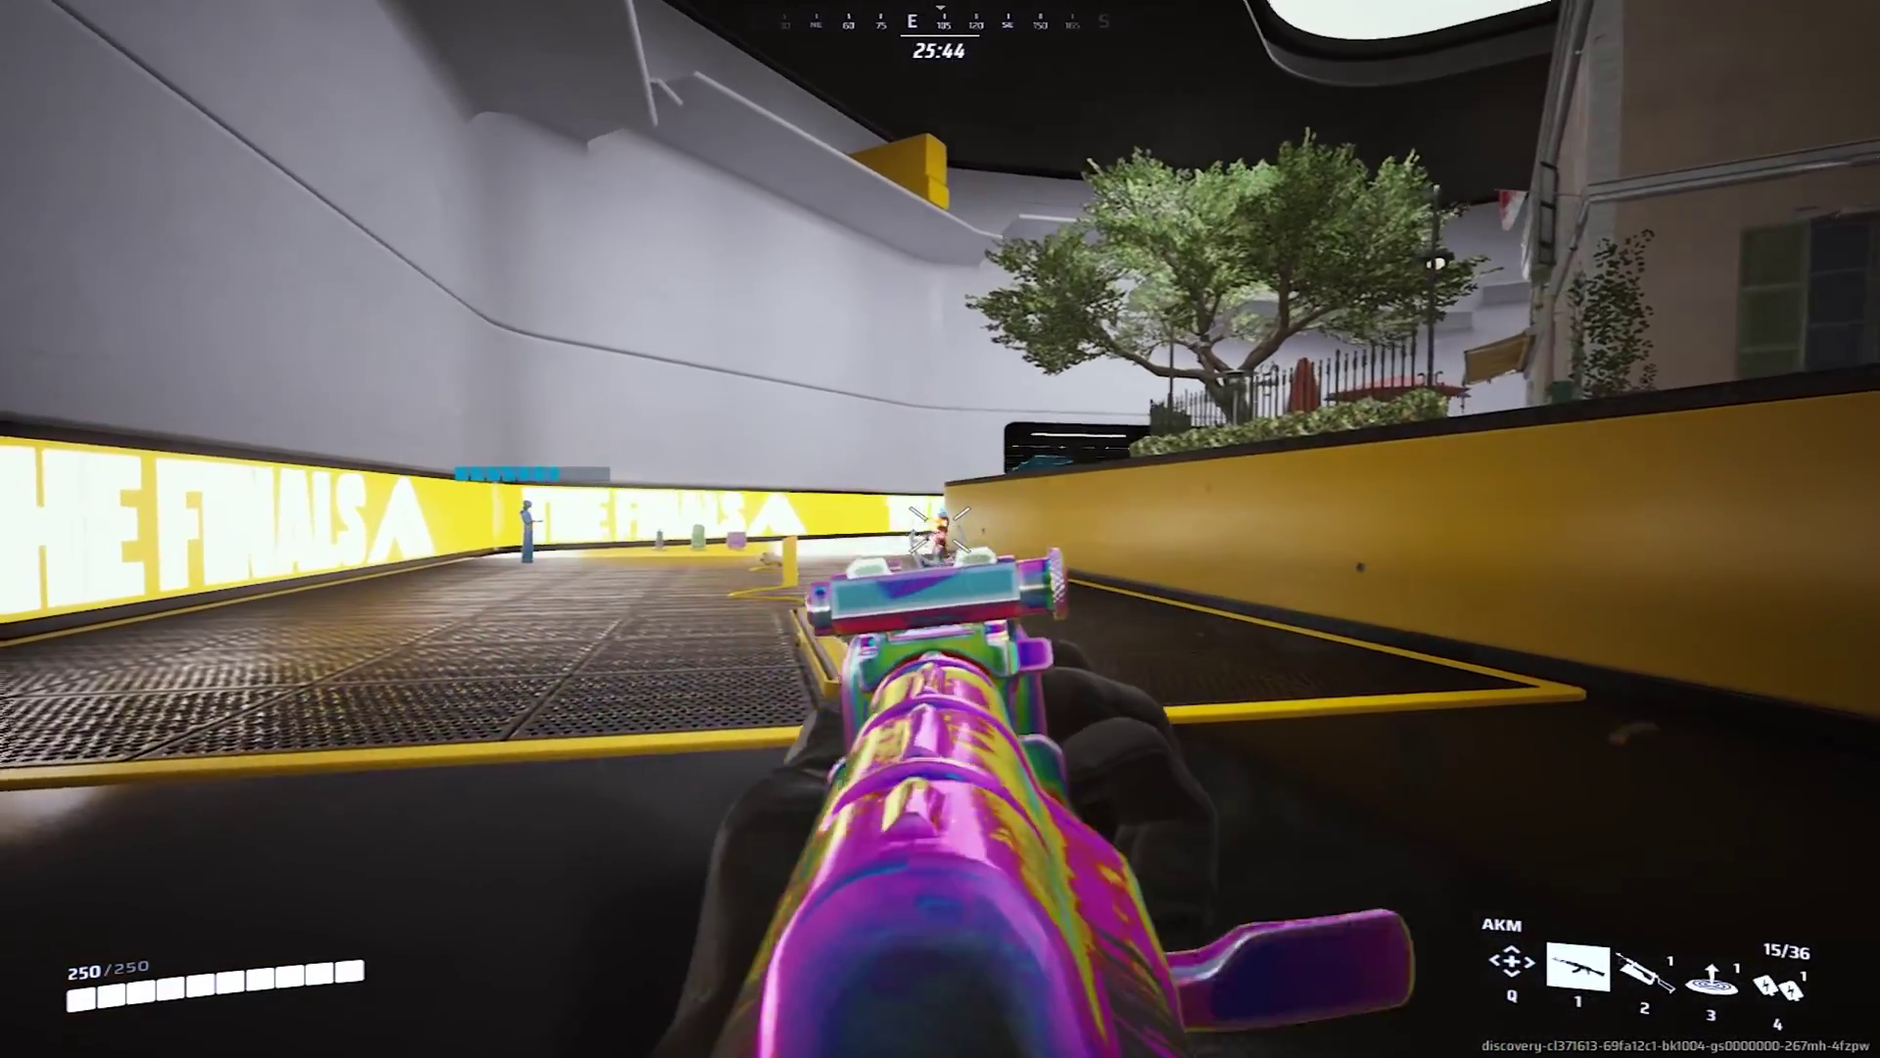
key(r)
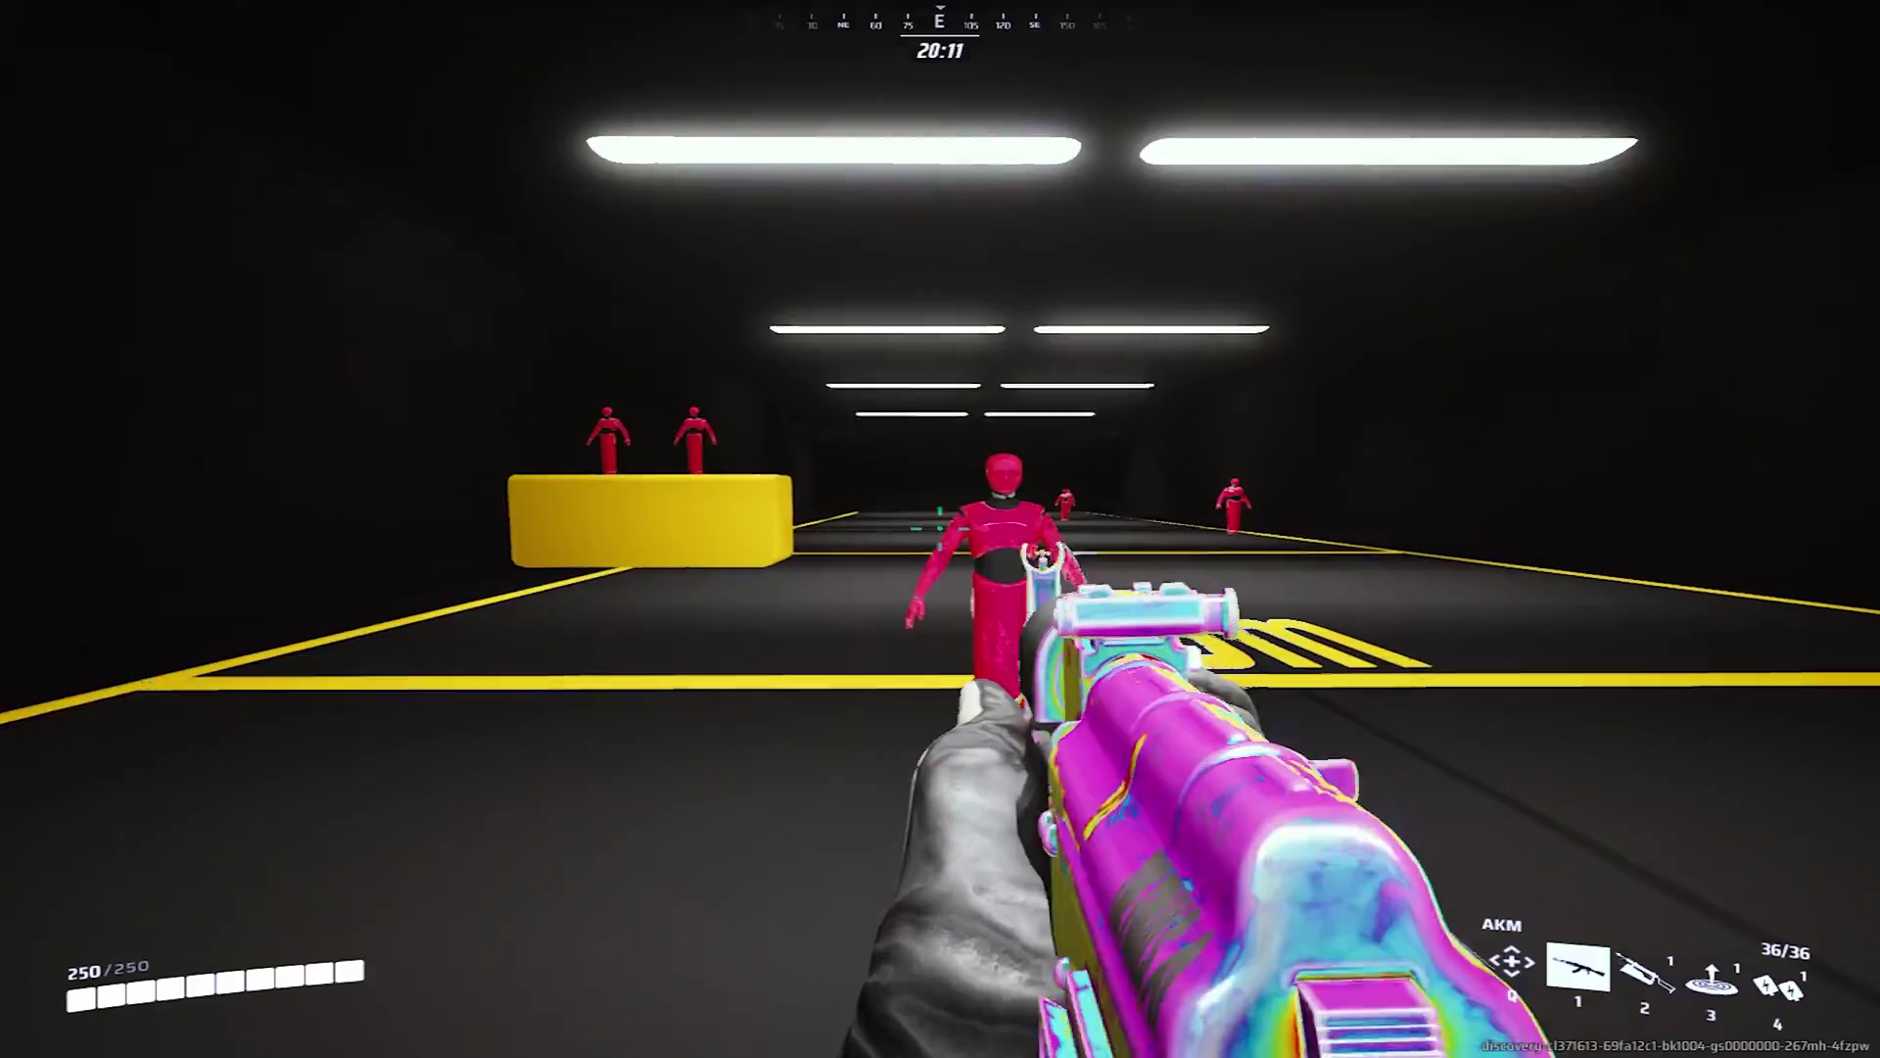
key(w)
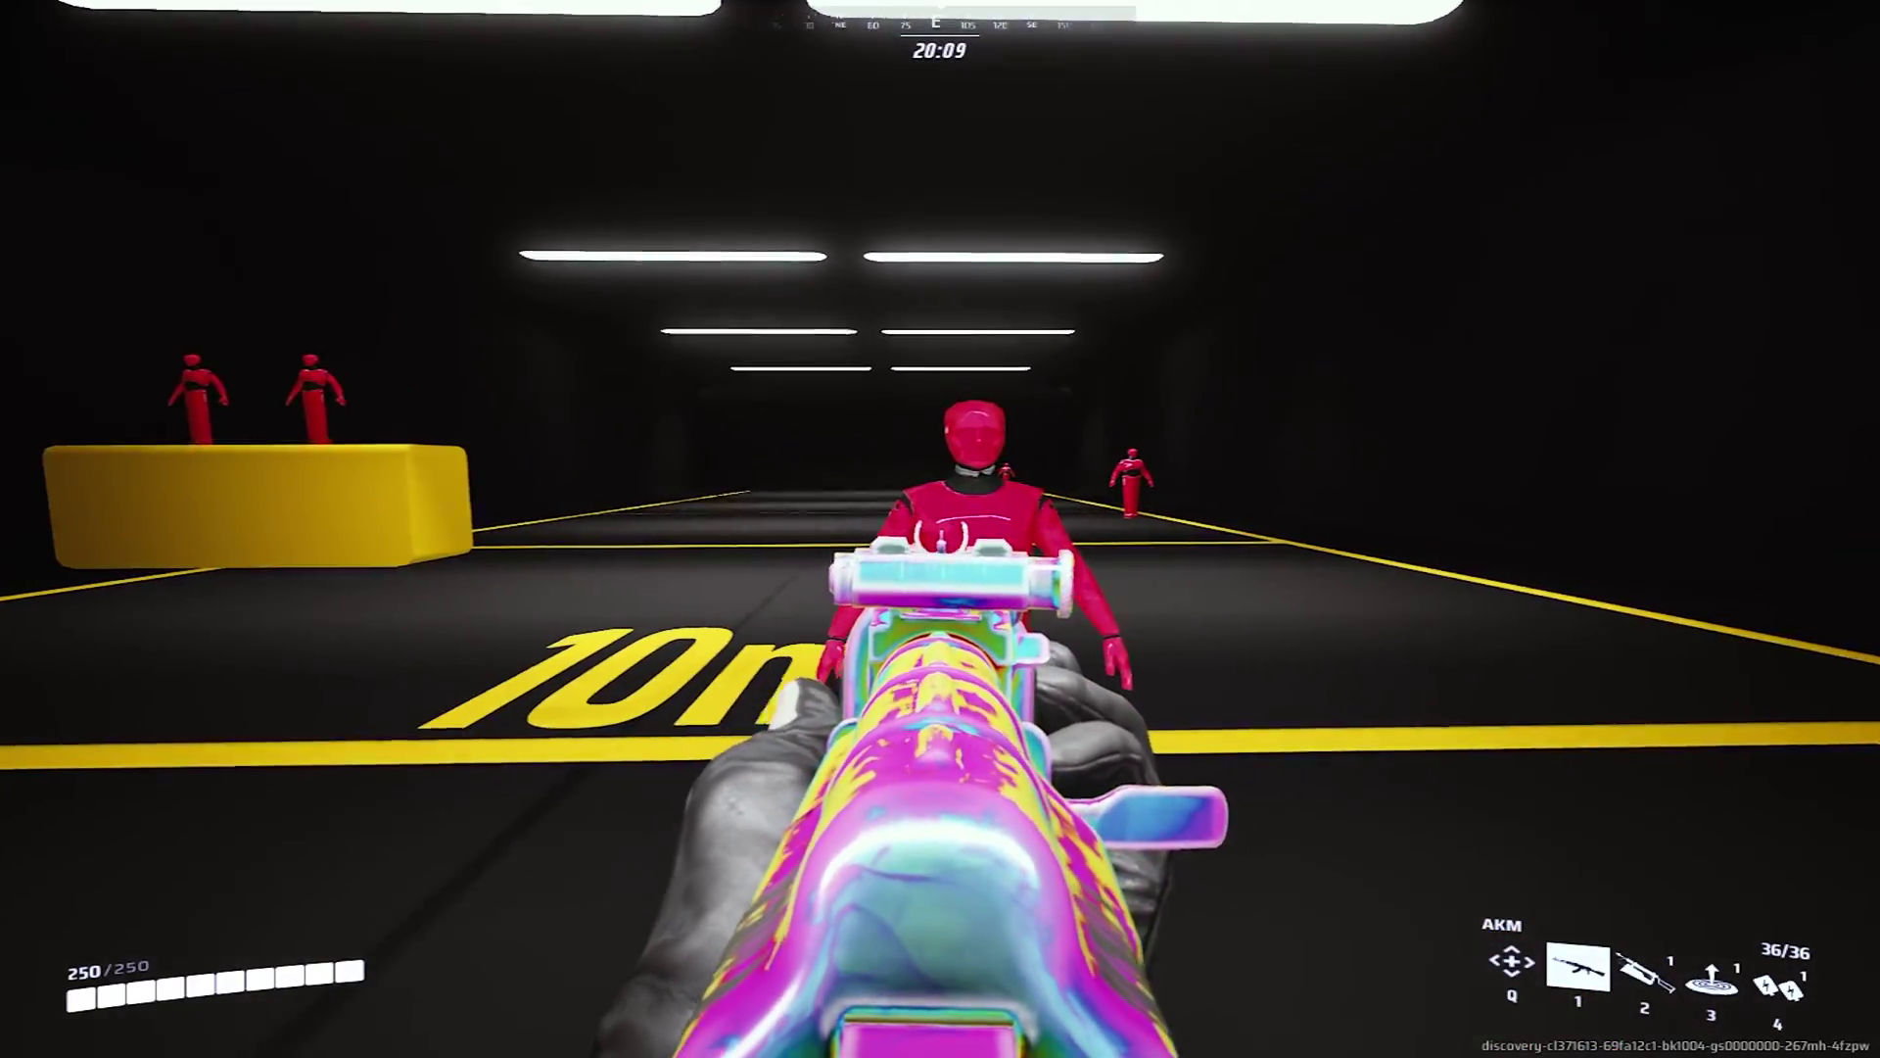
key(w)
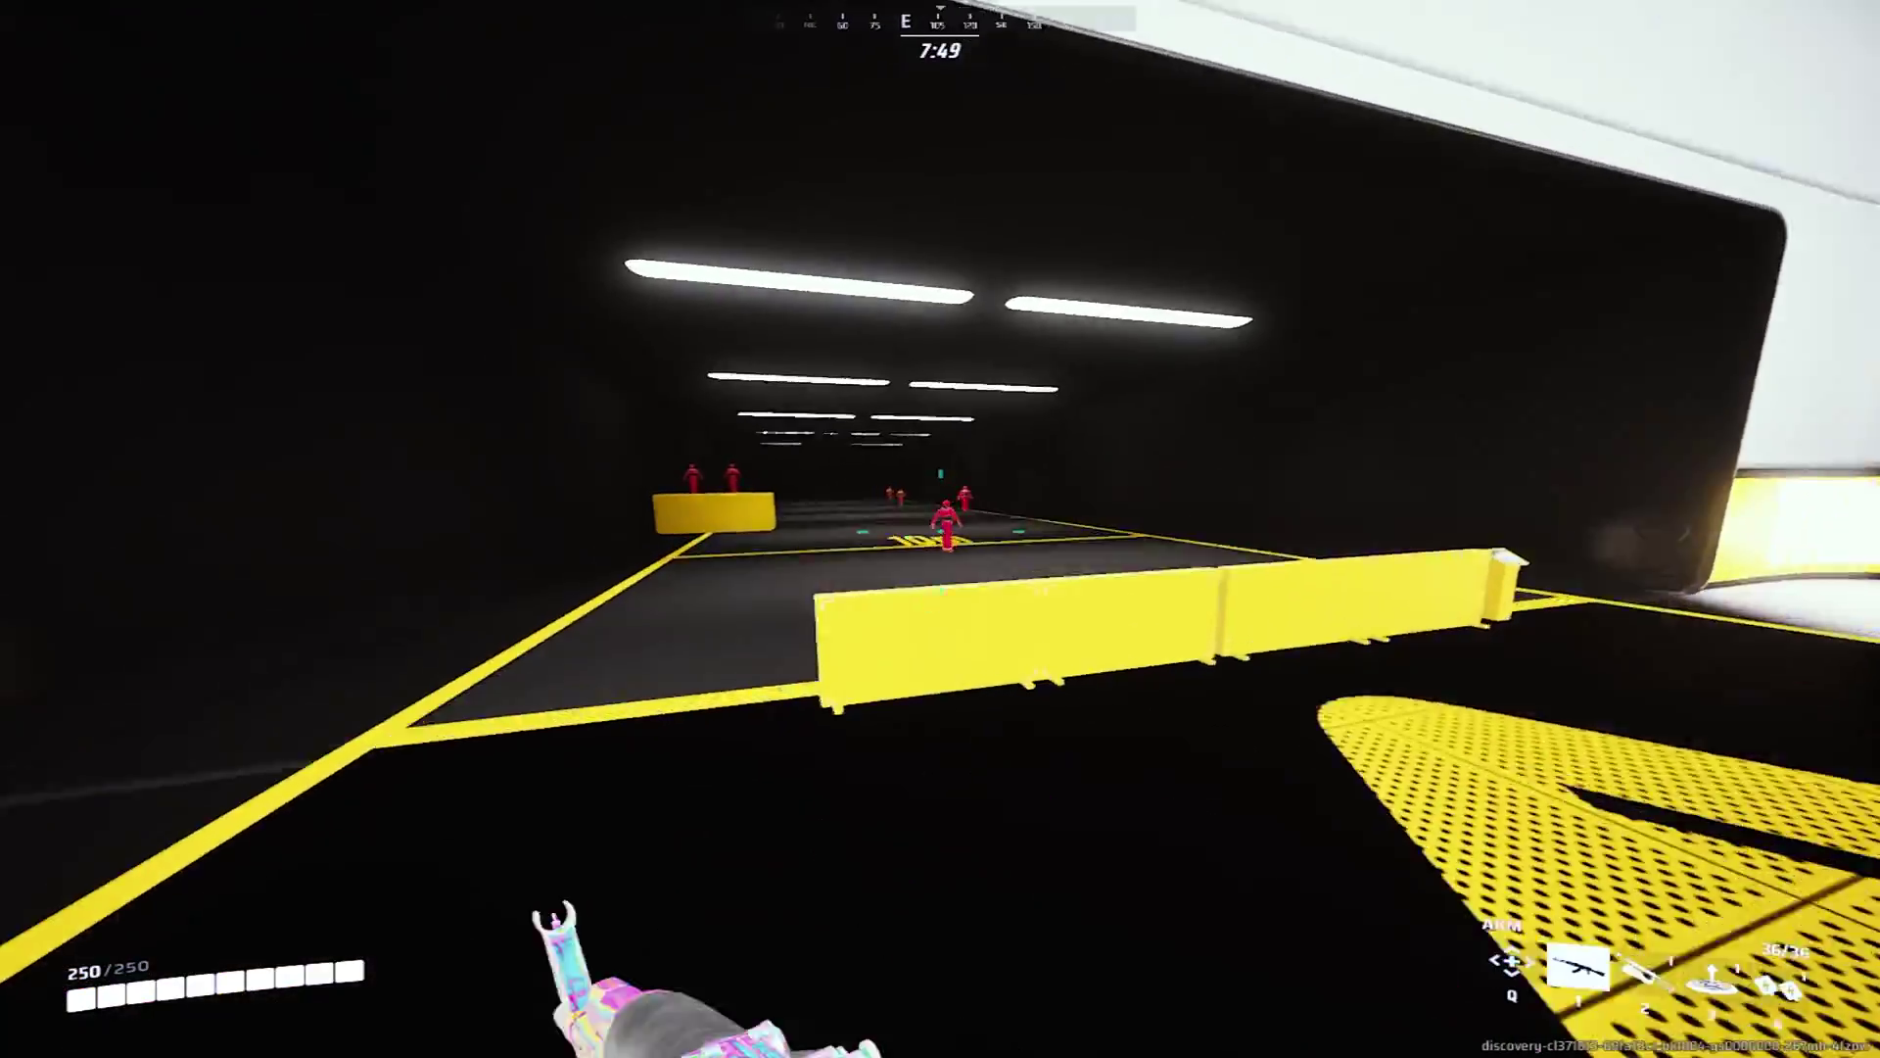
click(940, 568)
click(940, 568)
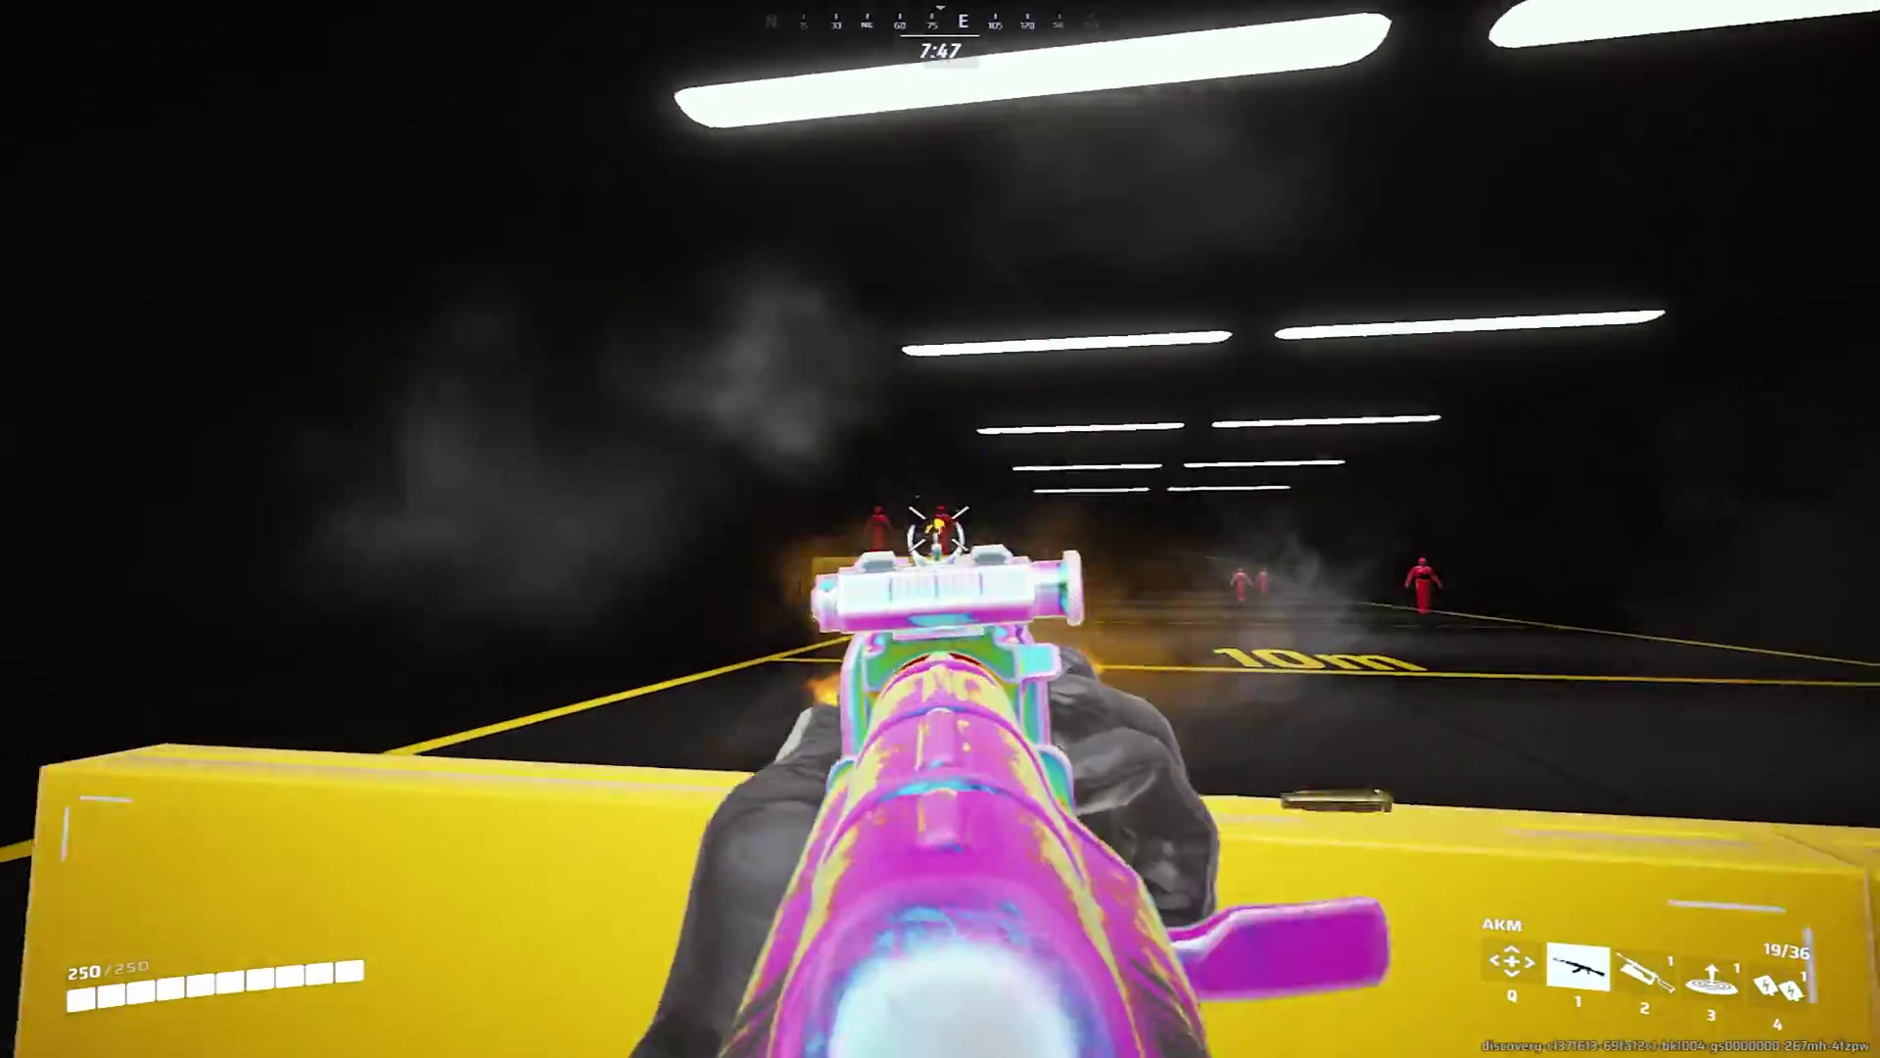
key(r)
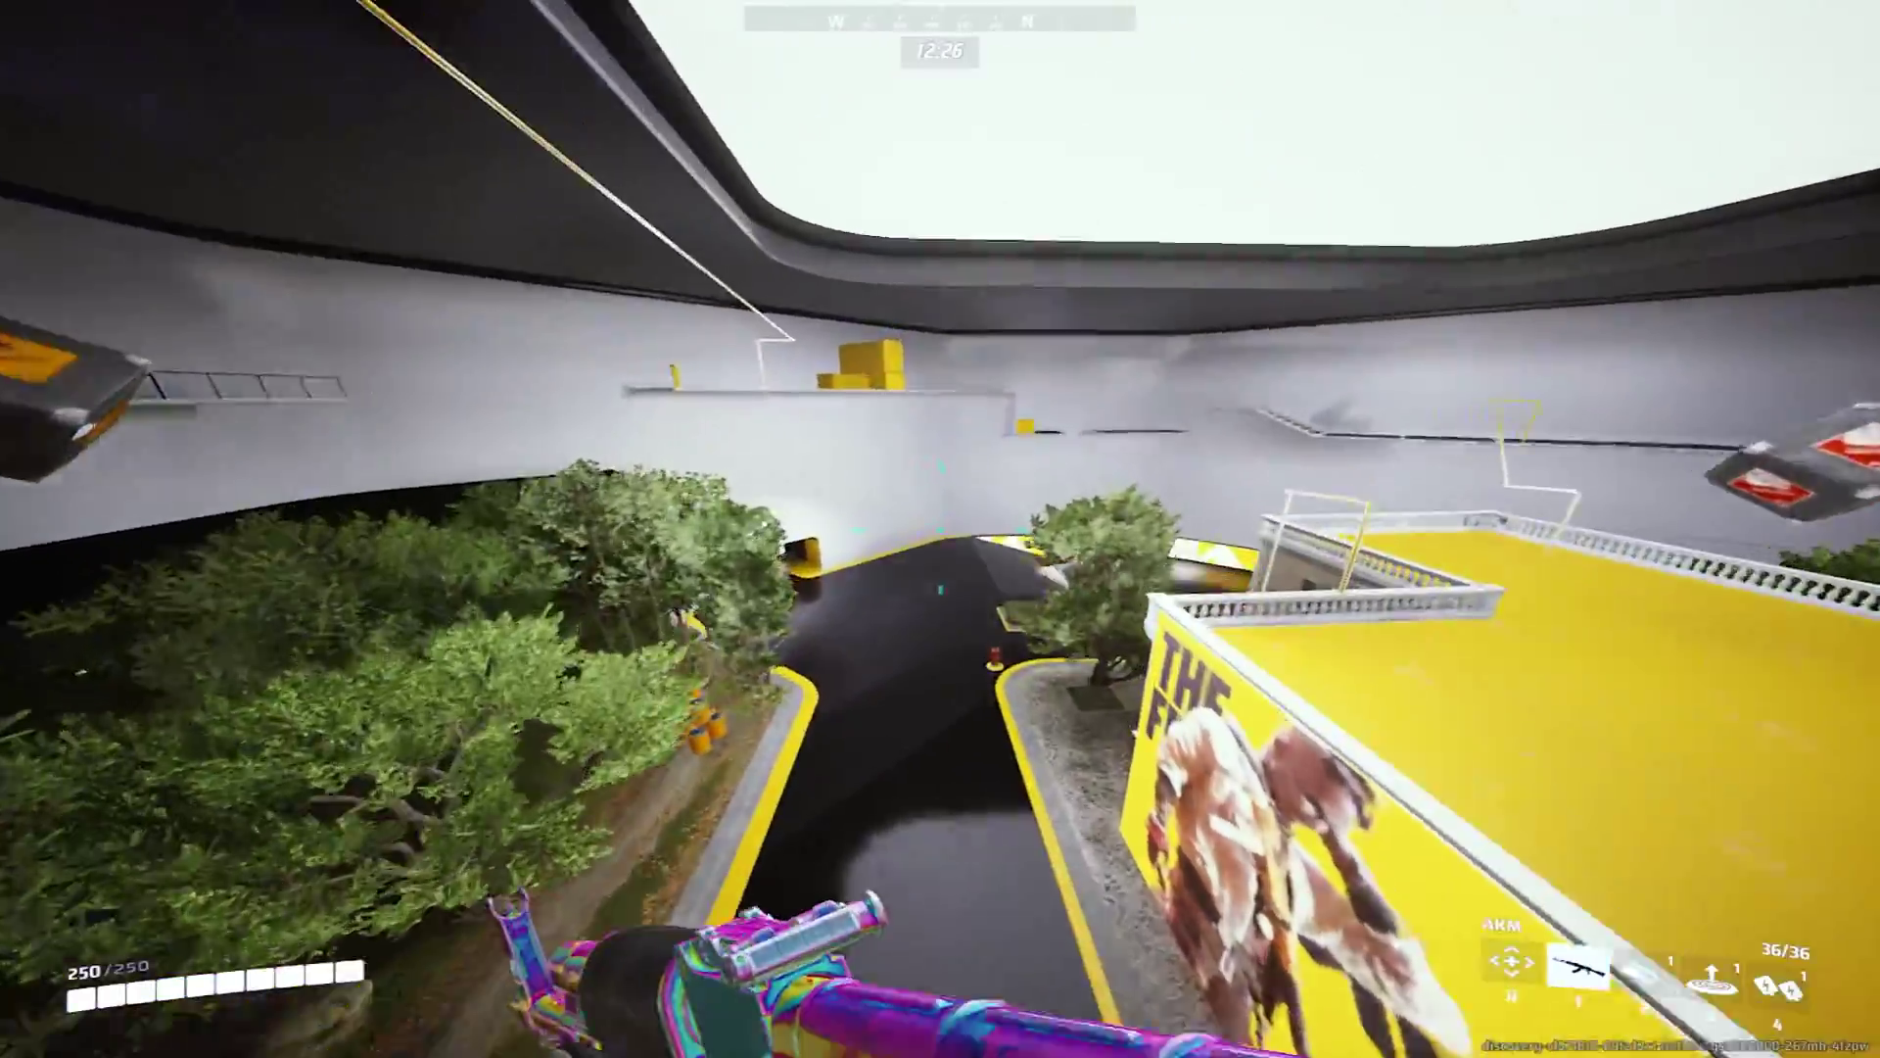
- Launch upward with the Jump Pad, then aim down sights and shoot a target dummy
key(3)
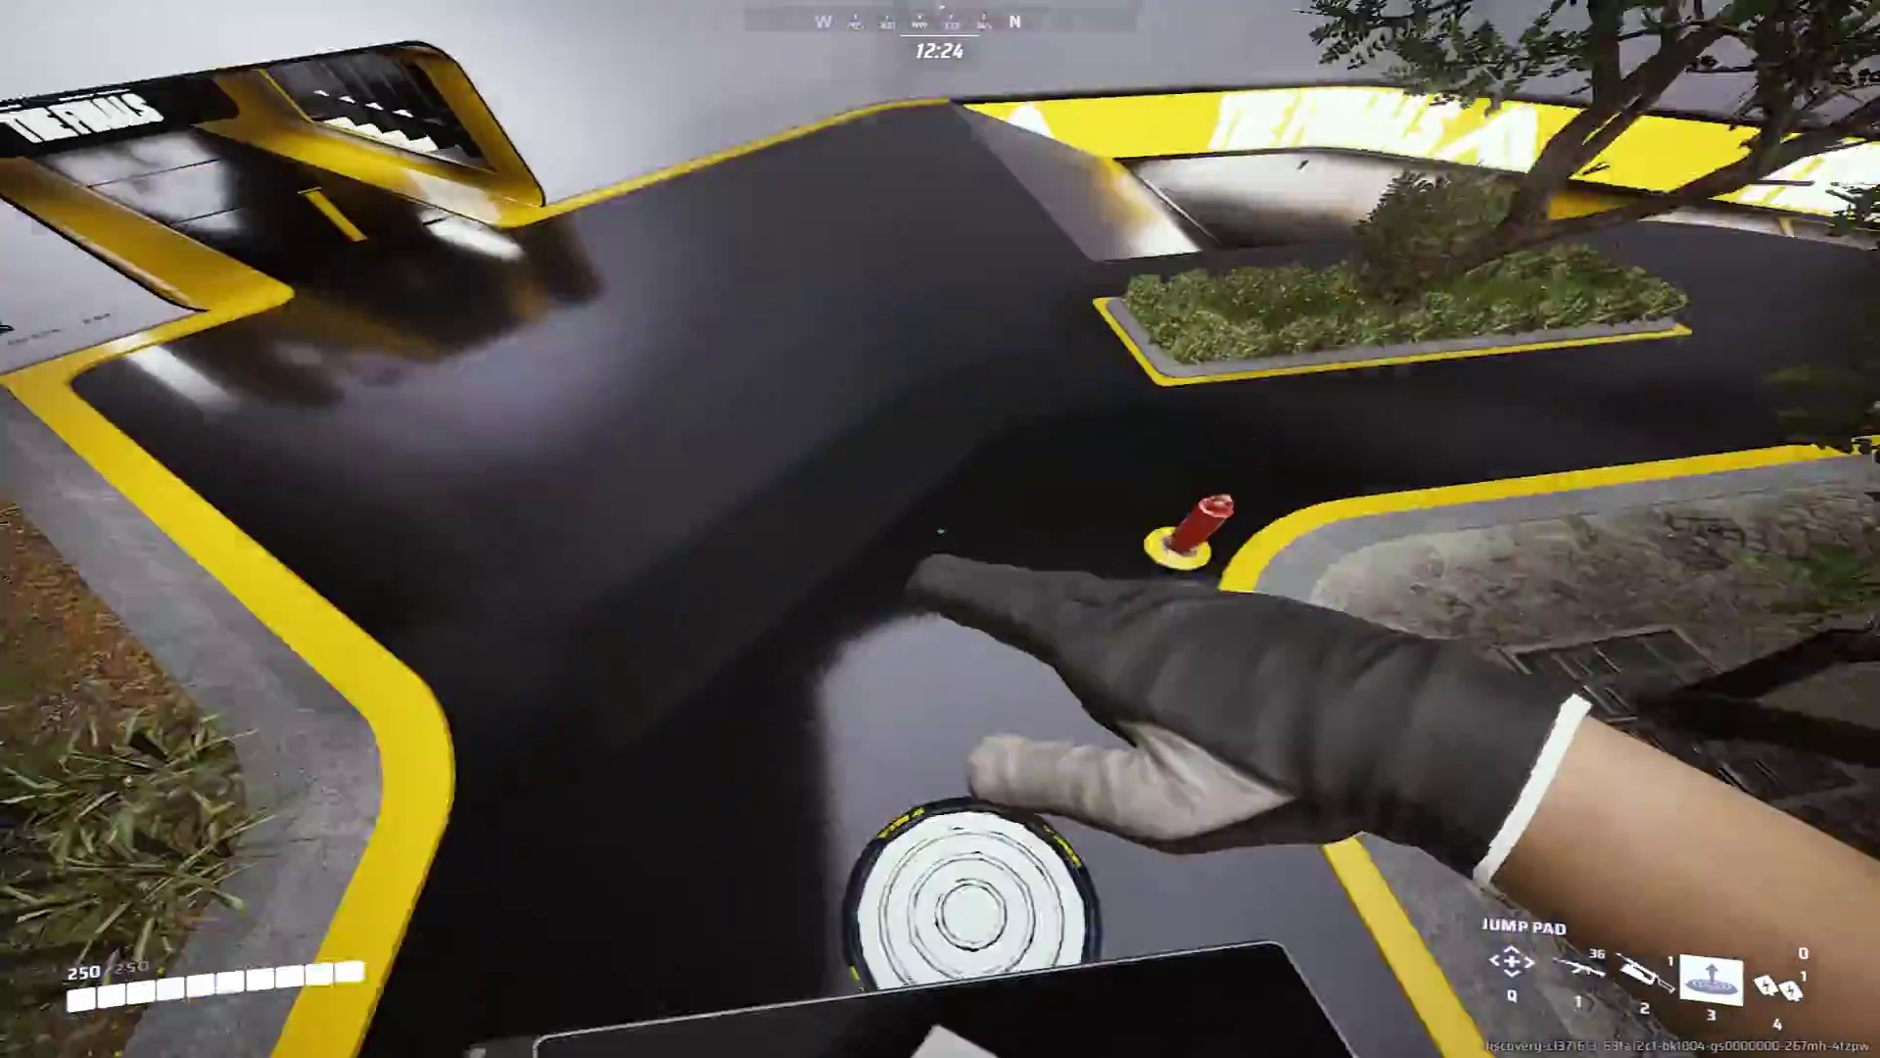
click(940, 528)
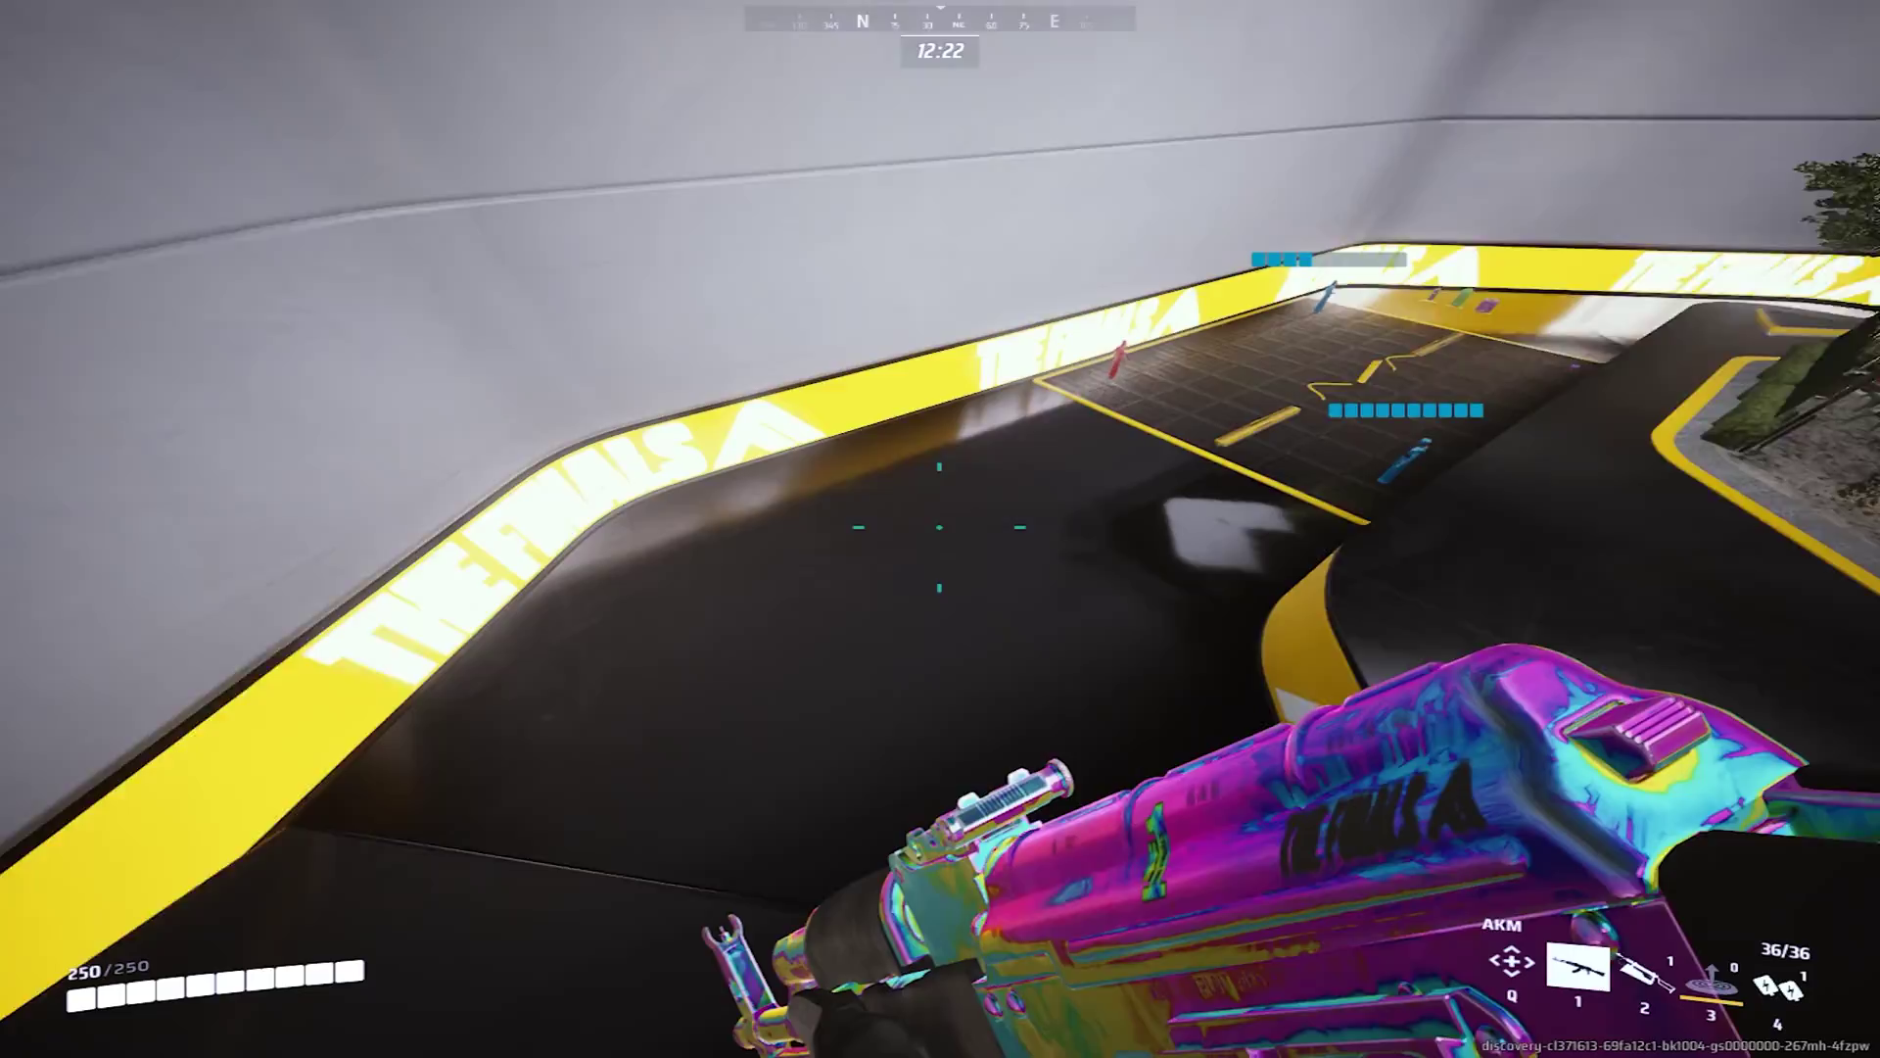
right_click(940, 529)
click(940, 529)
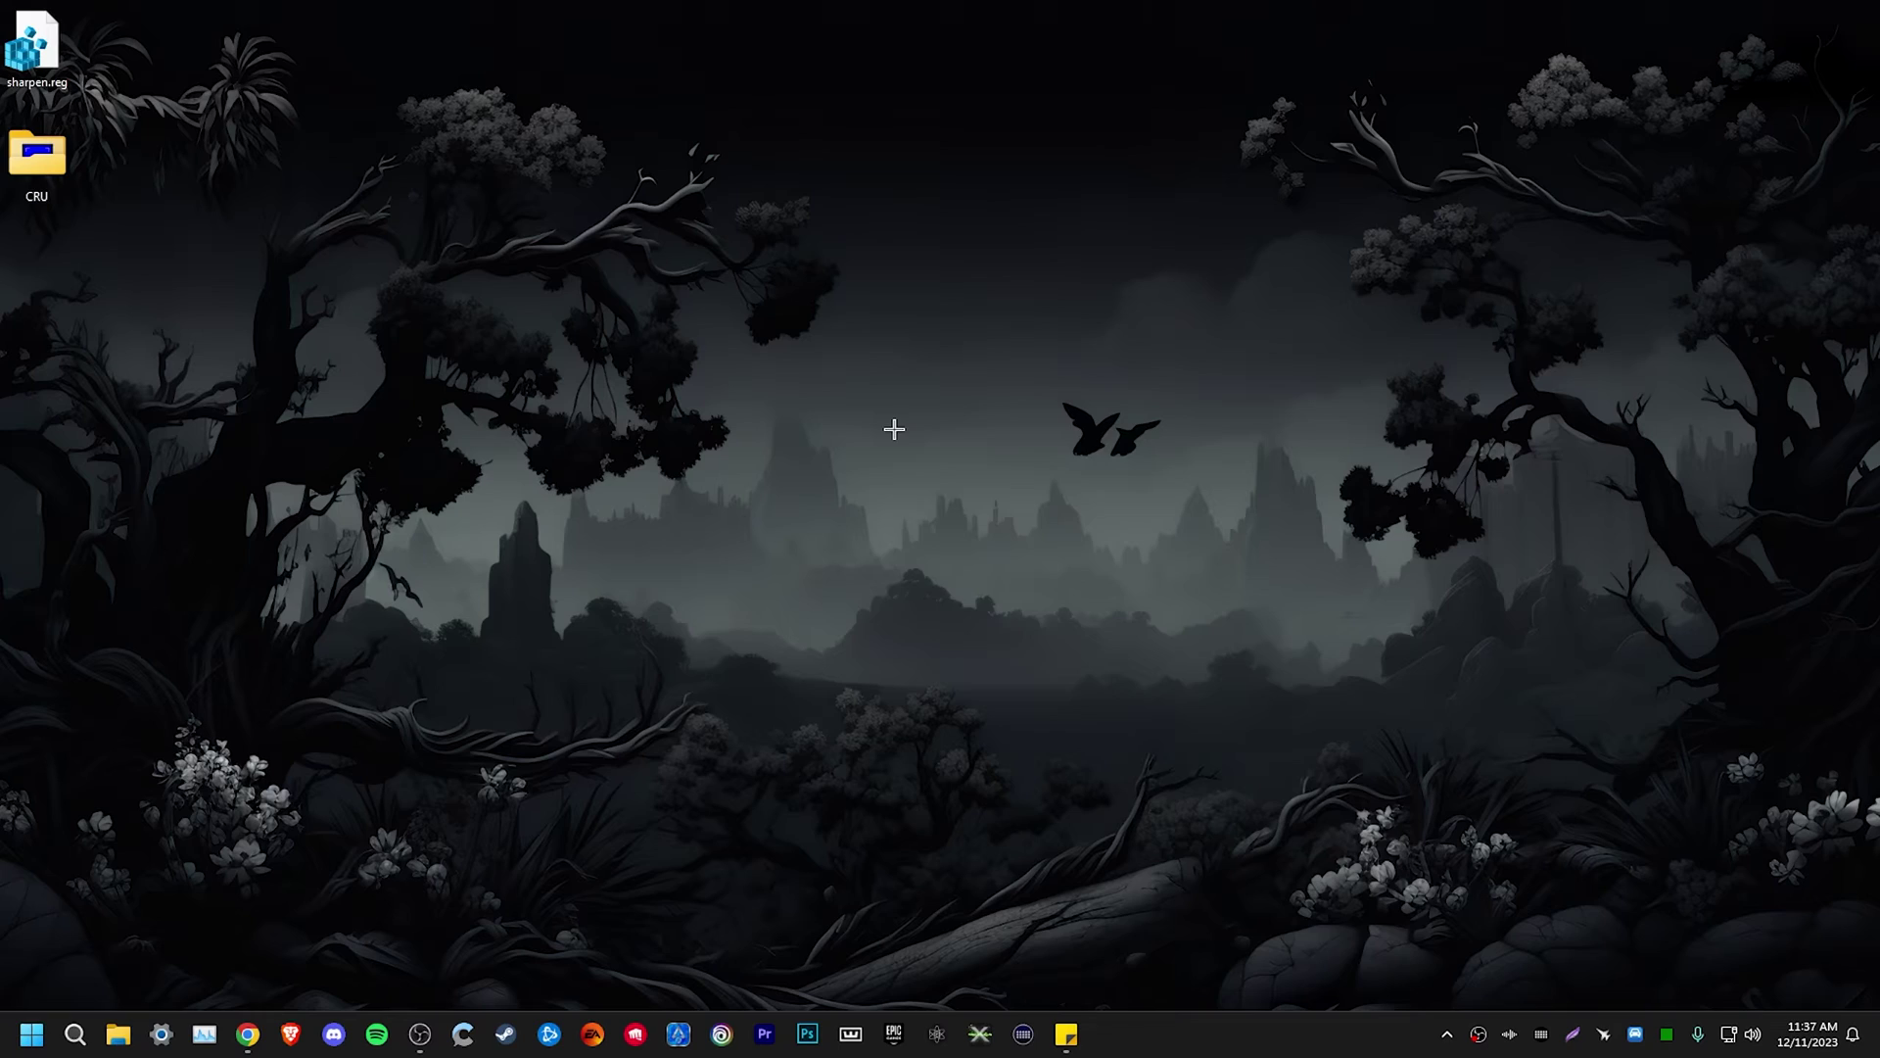
- Launch NVIDIA Control Panel from the desktop right-click menu
right_click(893, 432)
click(967, 585)
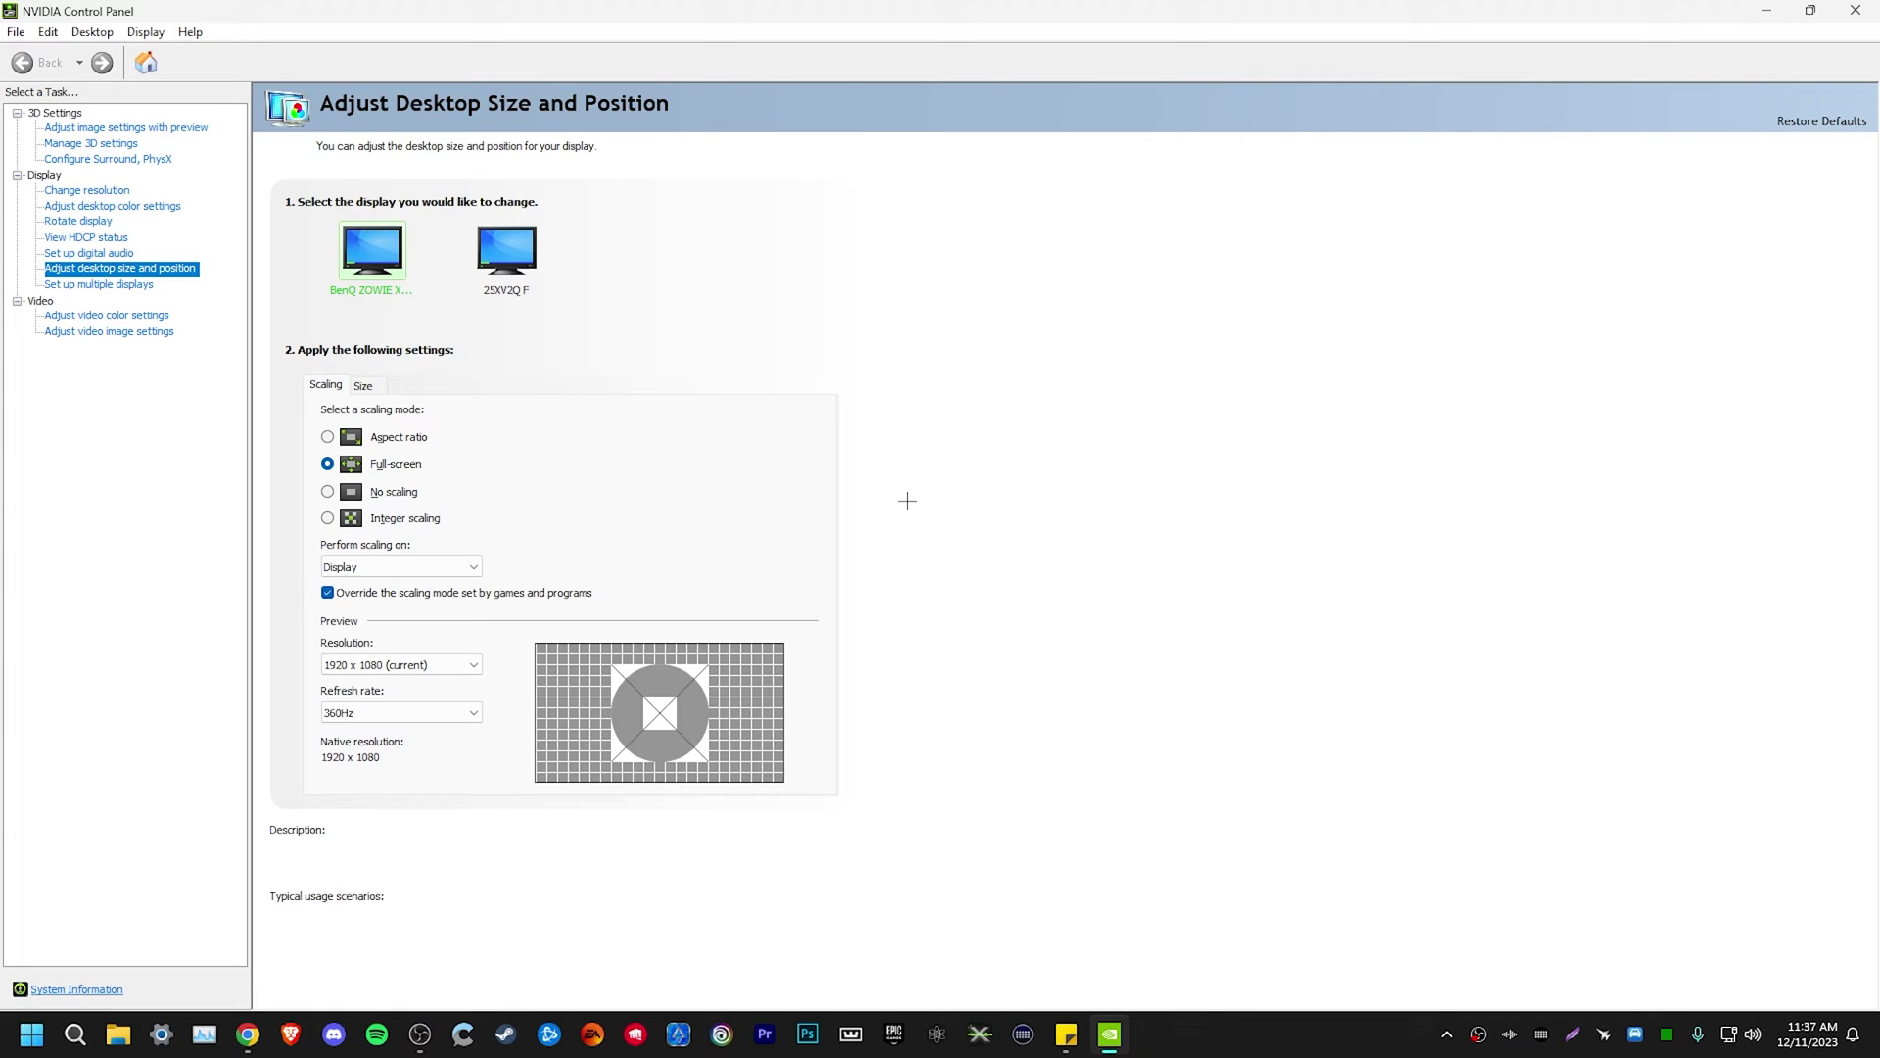
- Review that Full-screen scaling is performed on Display with the games' scaling override enabled
click(79, 271)
mouse_move(391, 471)
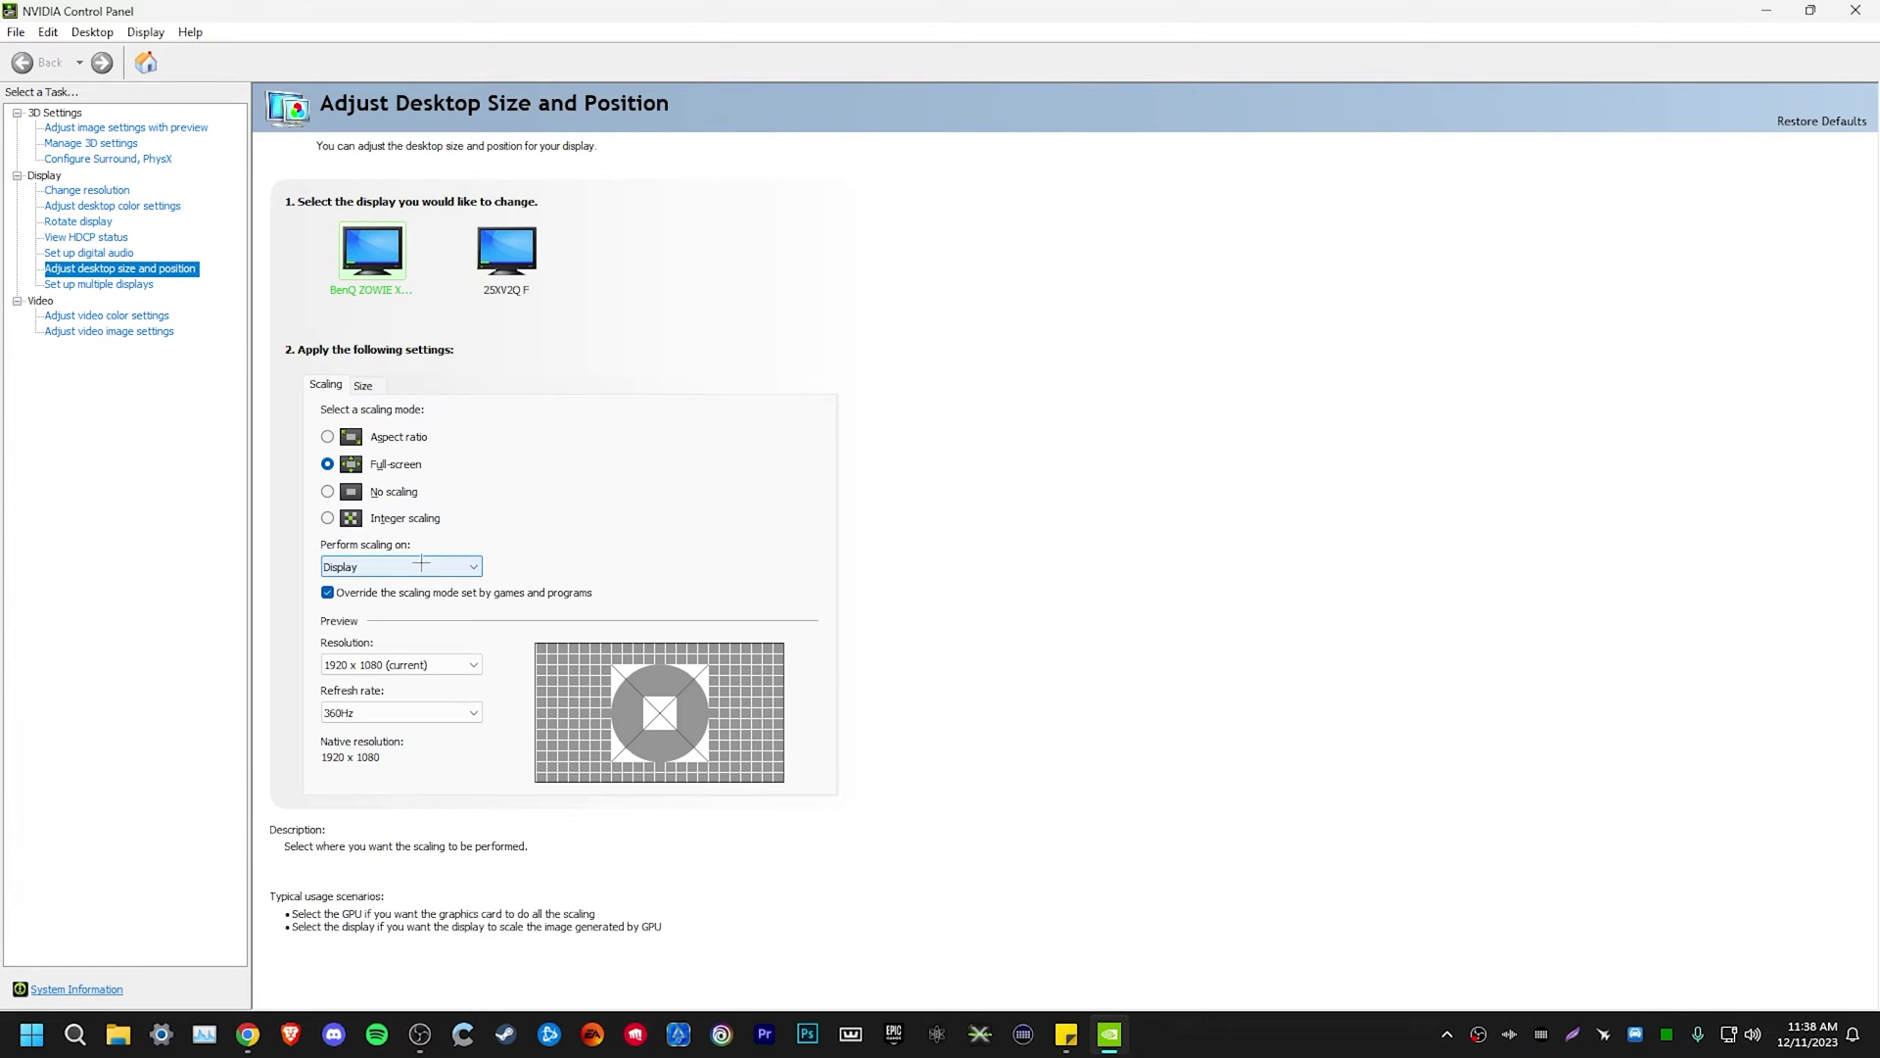
mouse_move(378, 598)
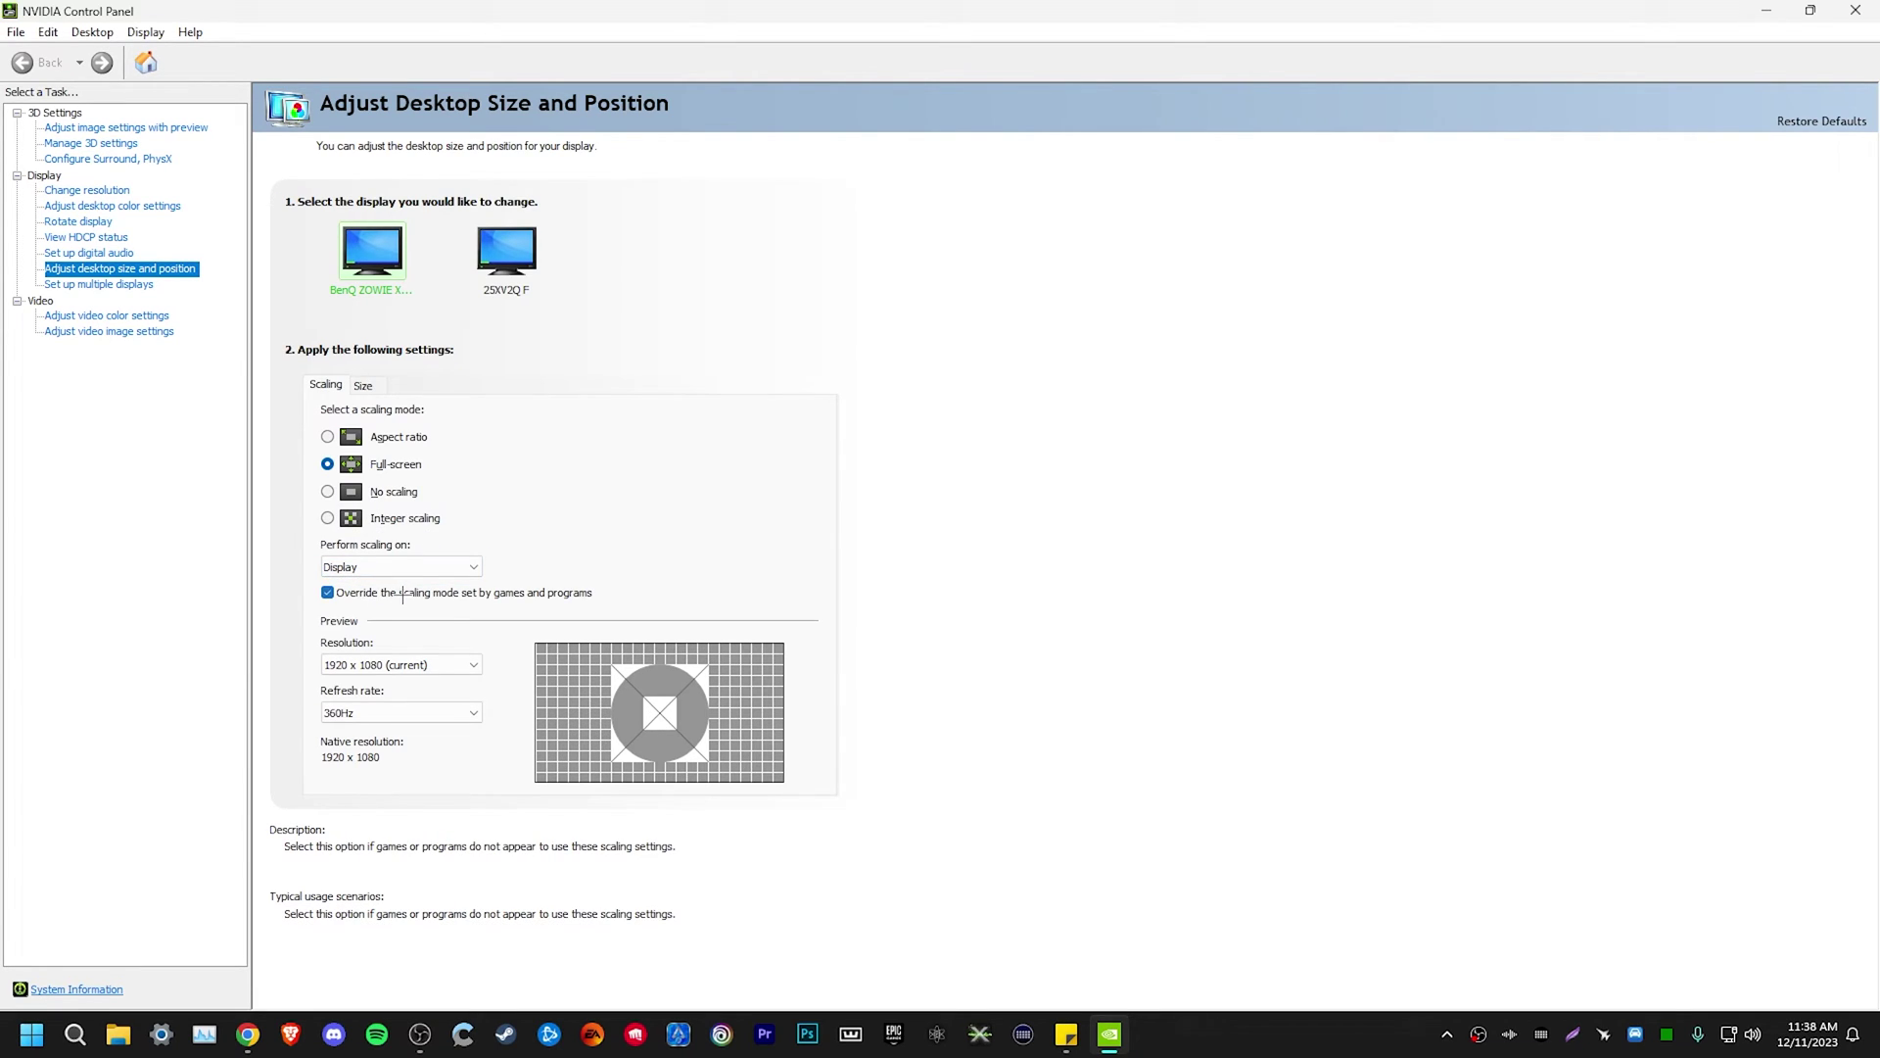
mouse_move(417, 565)
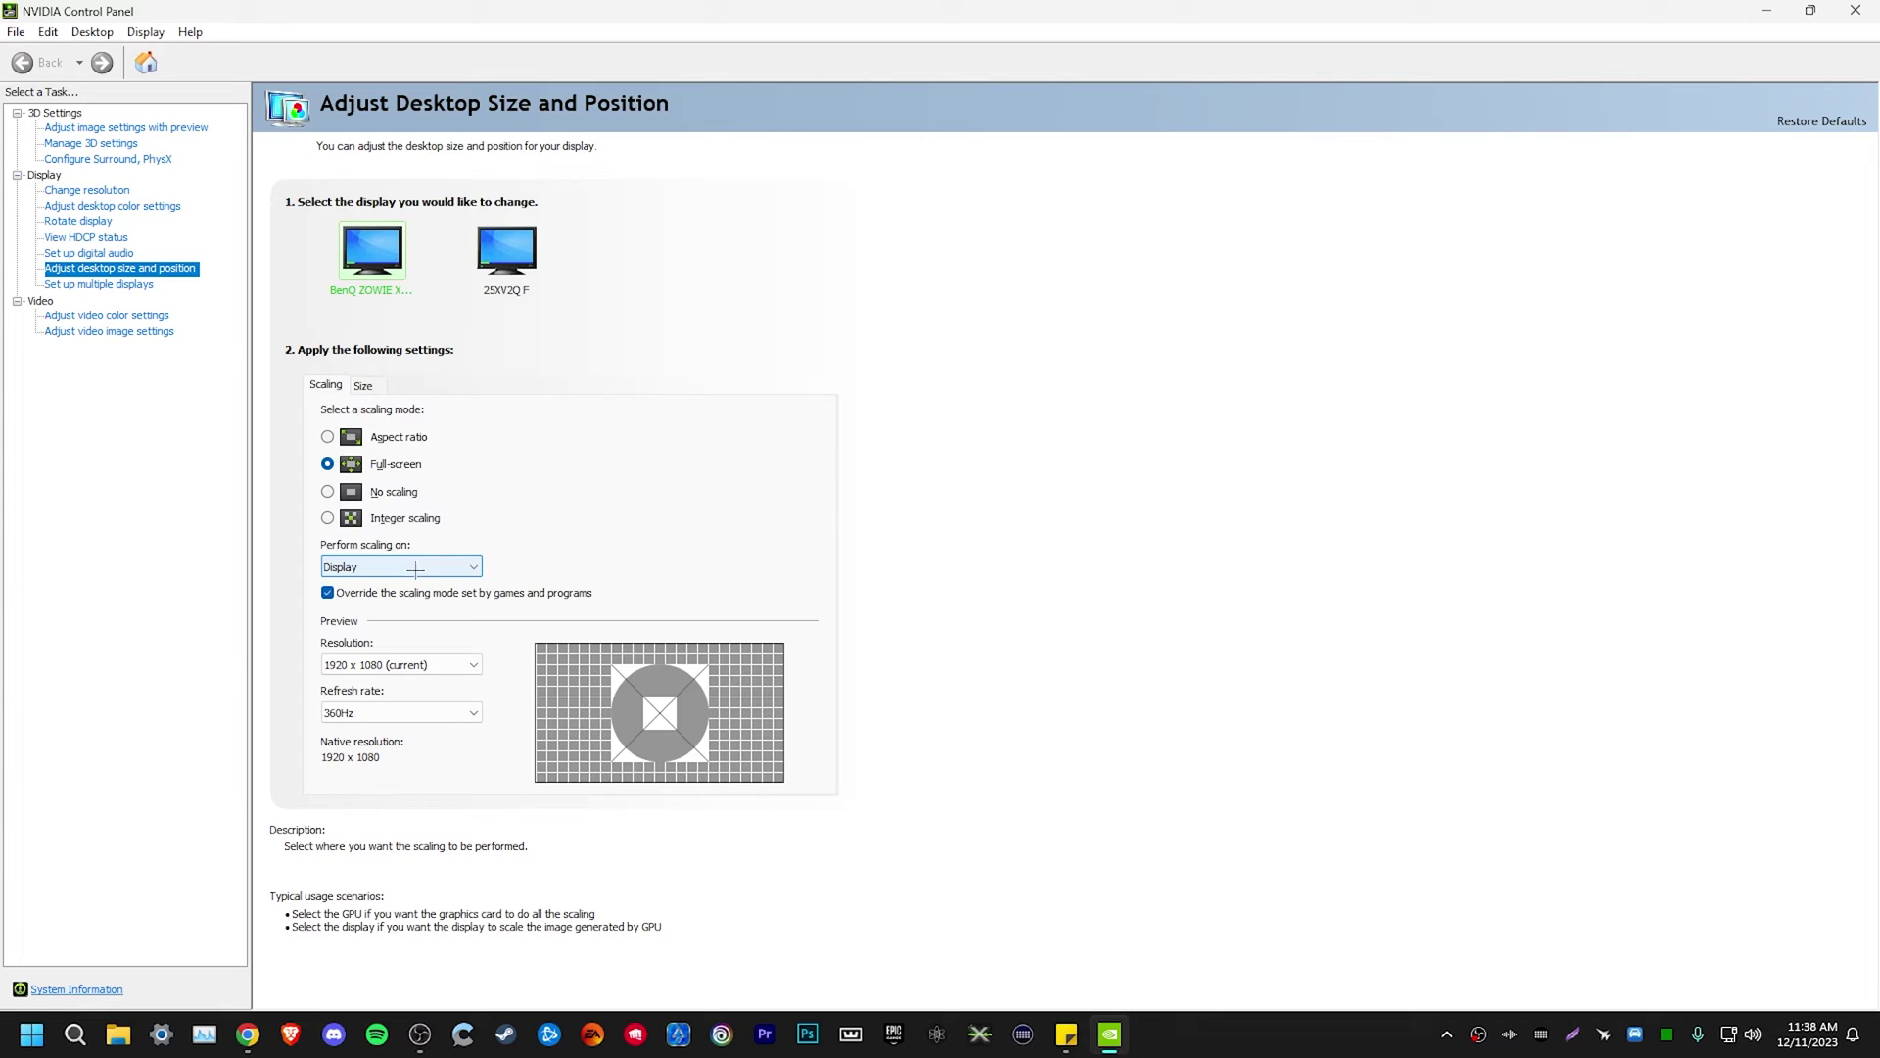
- On Change resolution, allow non-exposed resolutions and create a custom 1728-pixel-wide 1080 resolution
click(88, 190)
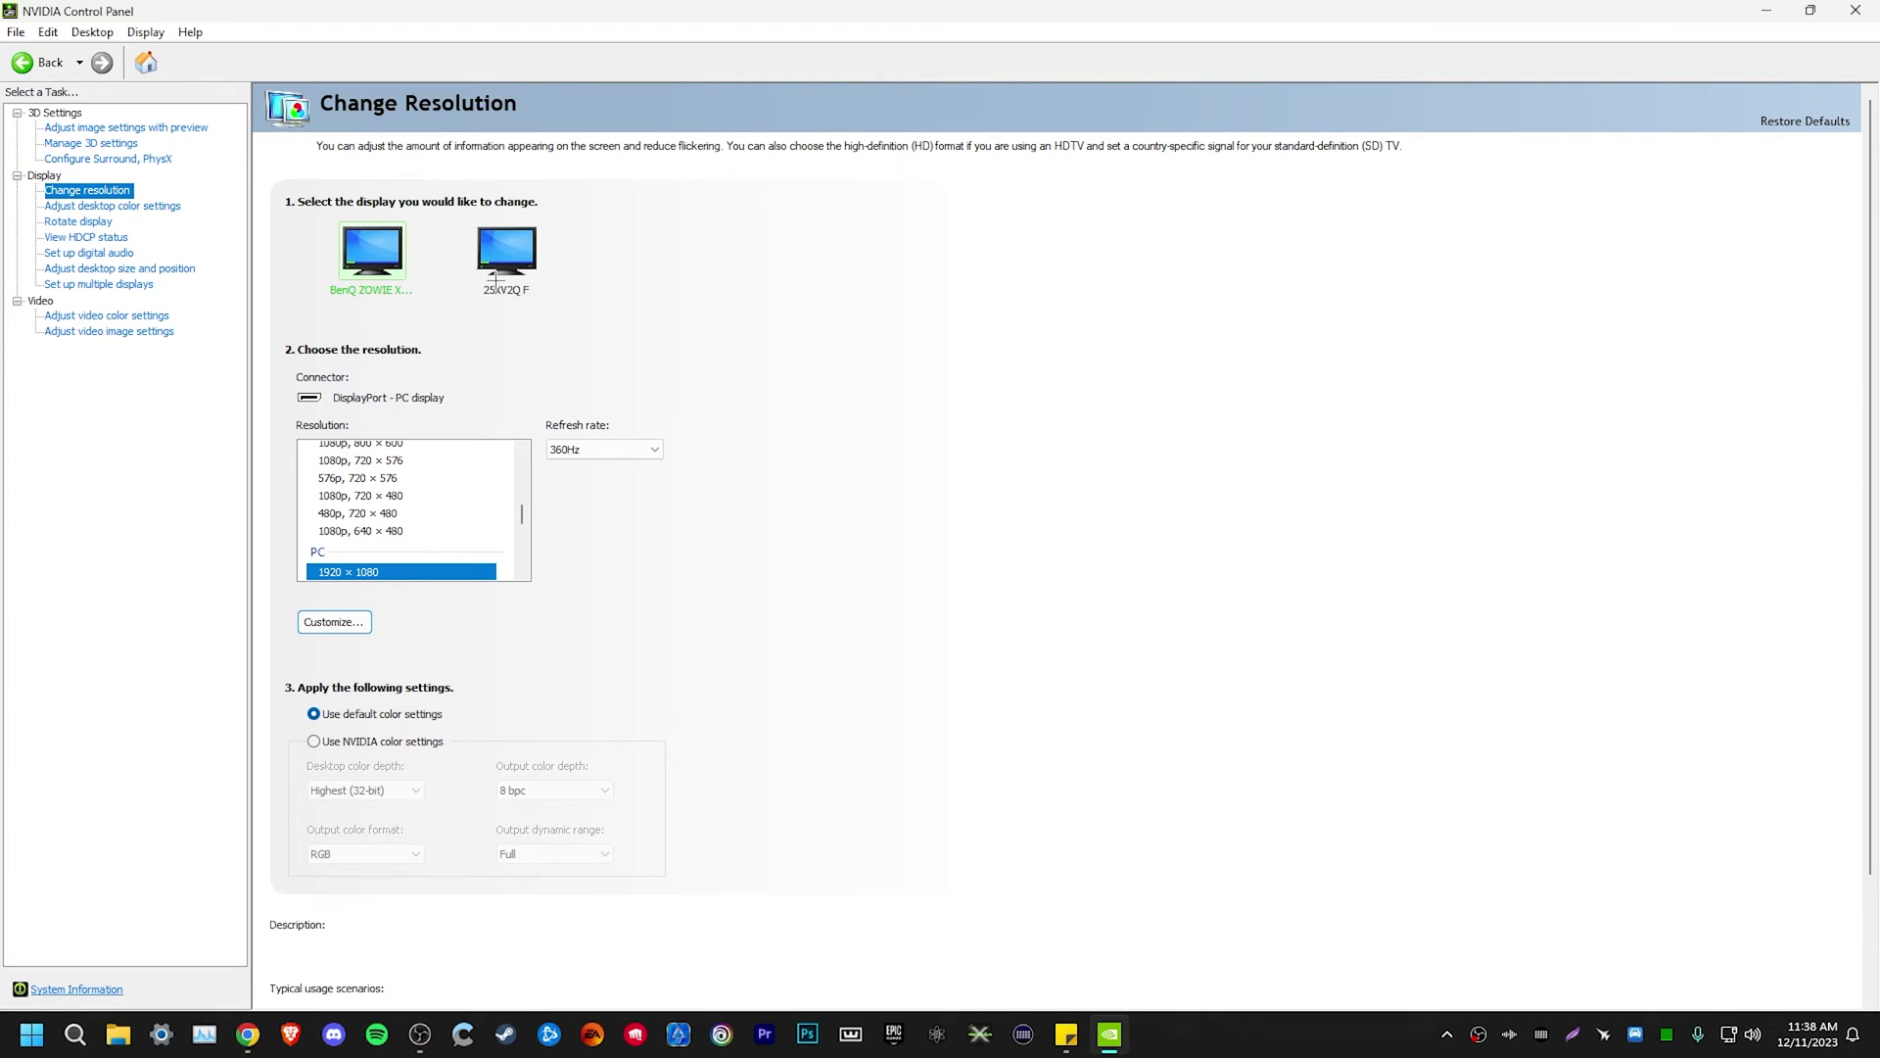
click(338, 622)
click(739, 662)
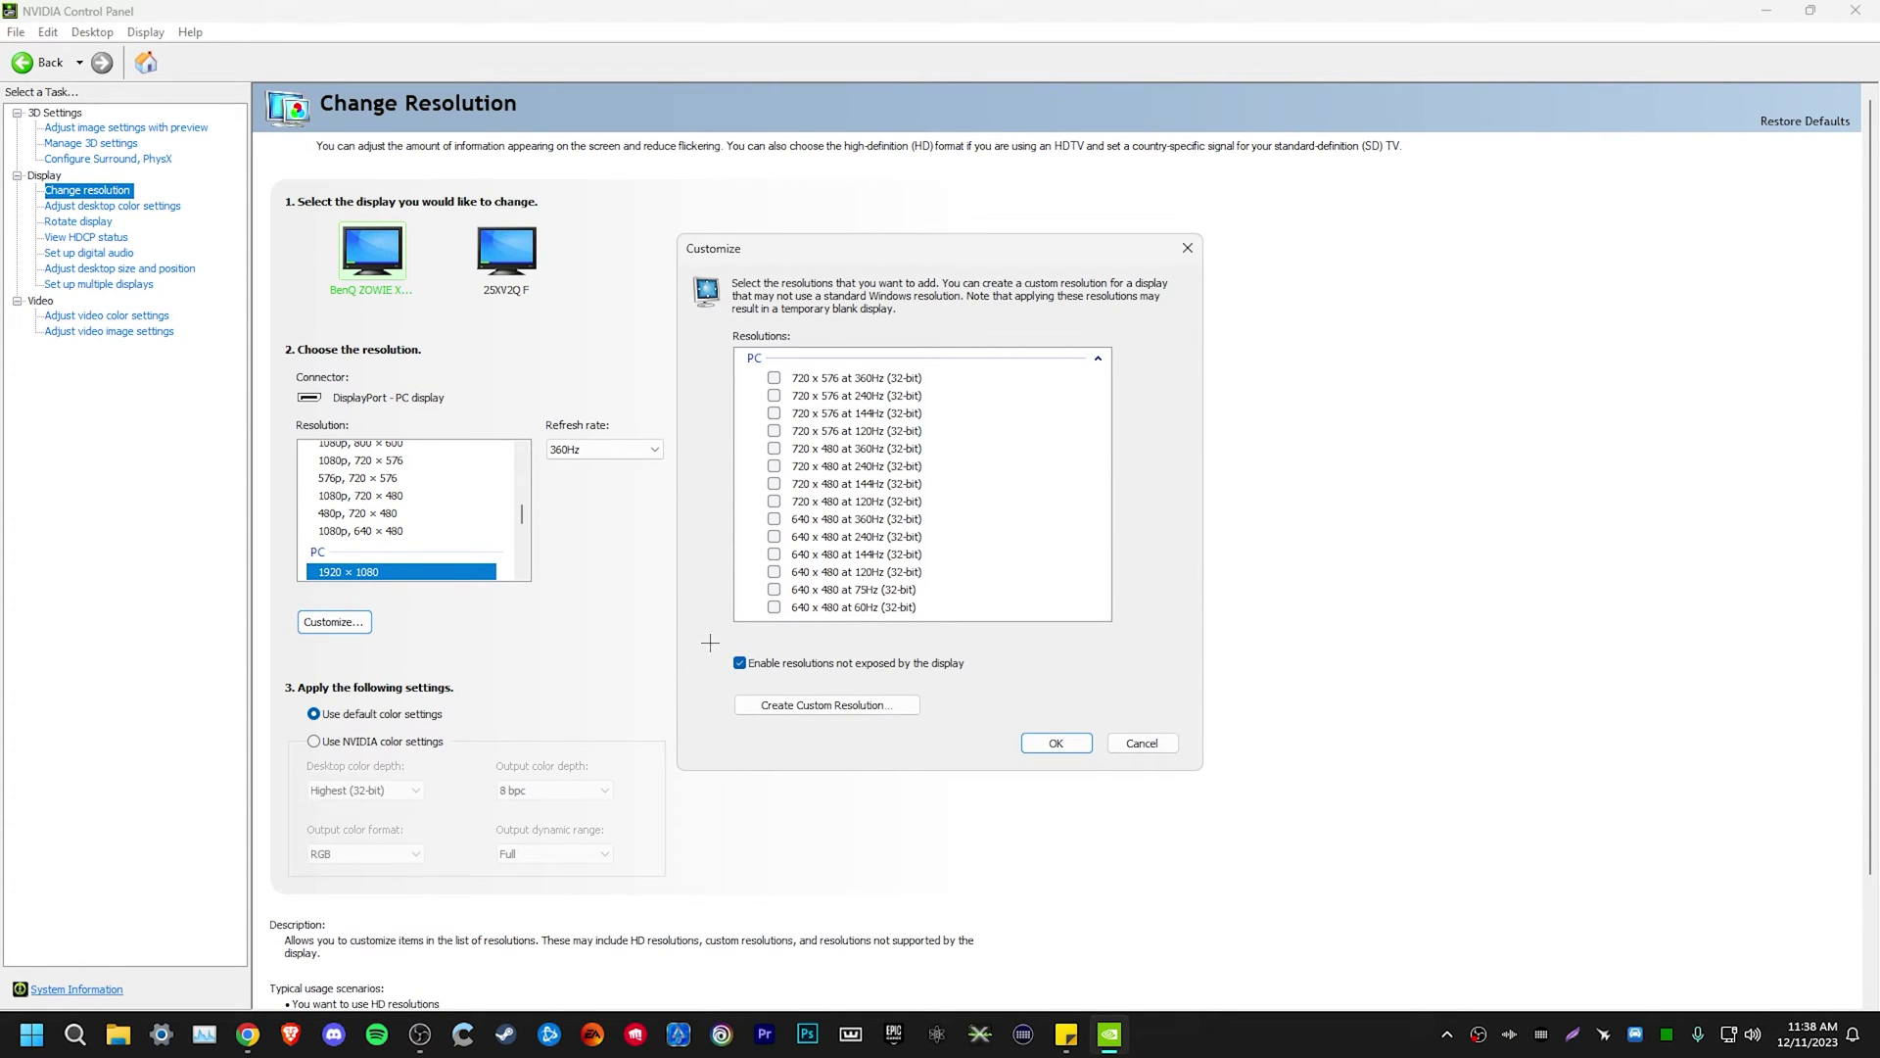
click(821, 704)
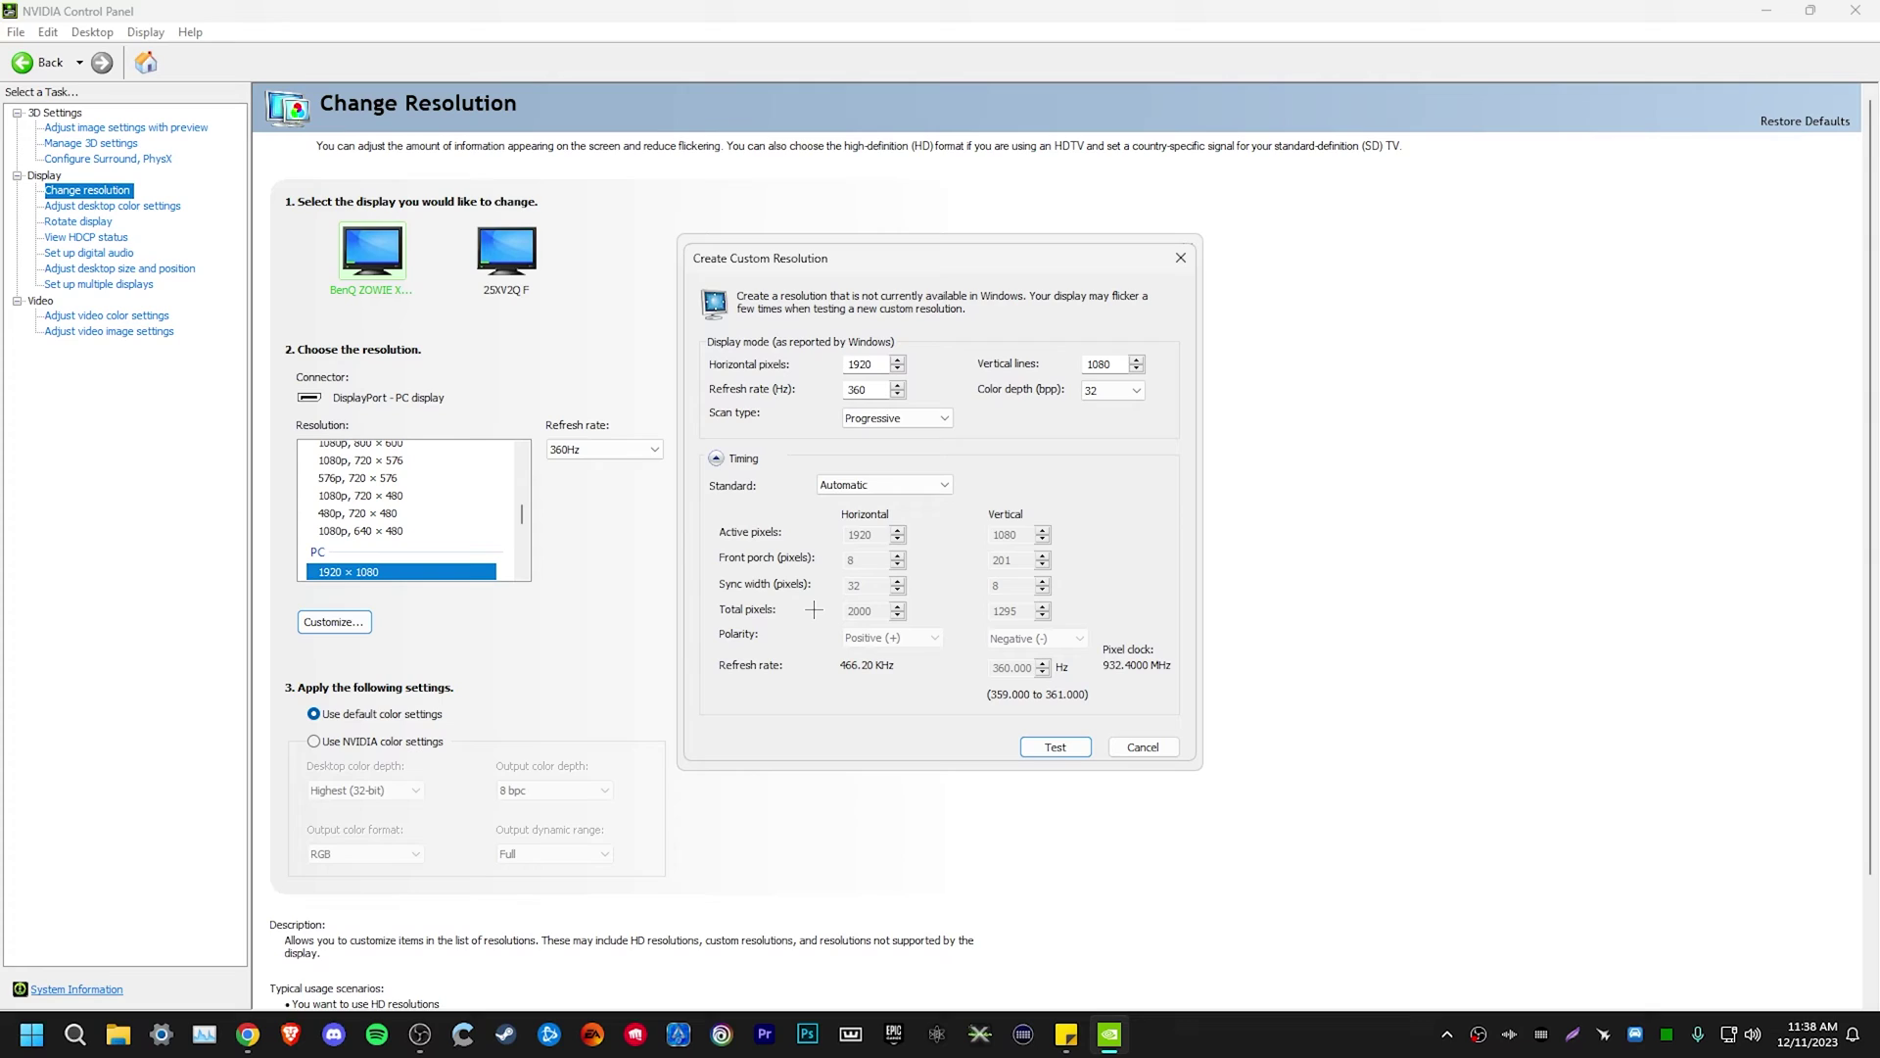
double_click(867, 364)
text(1728)
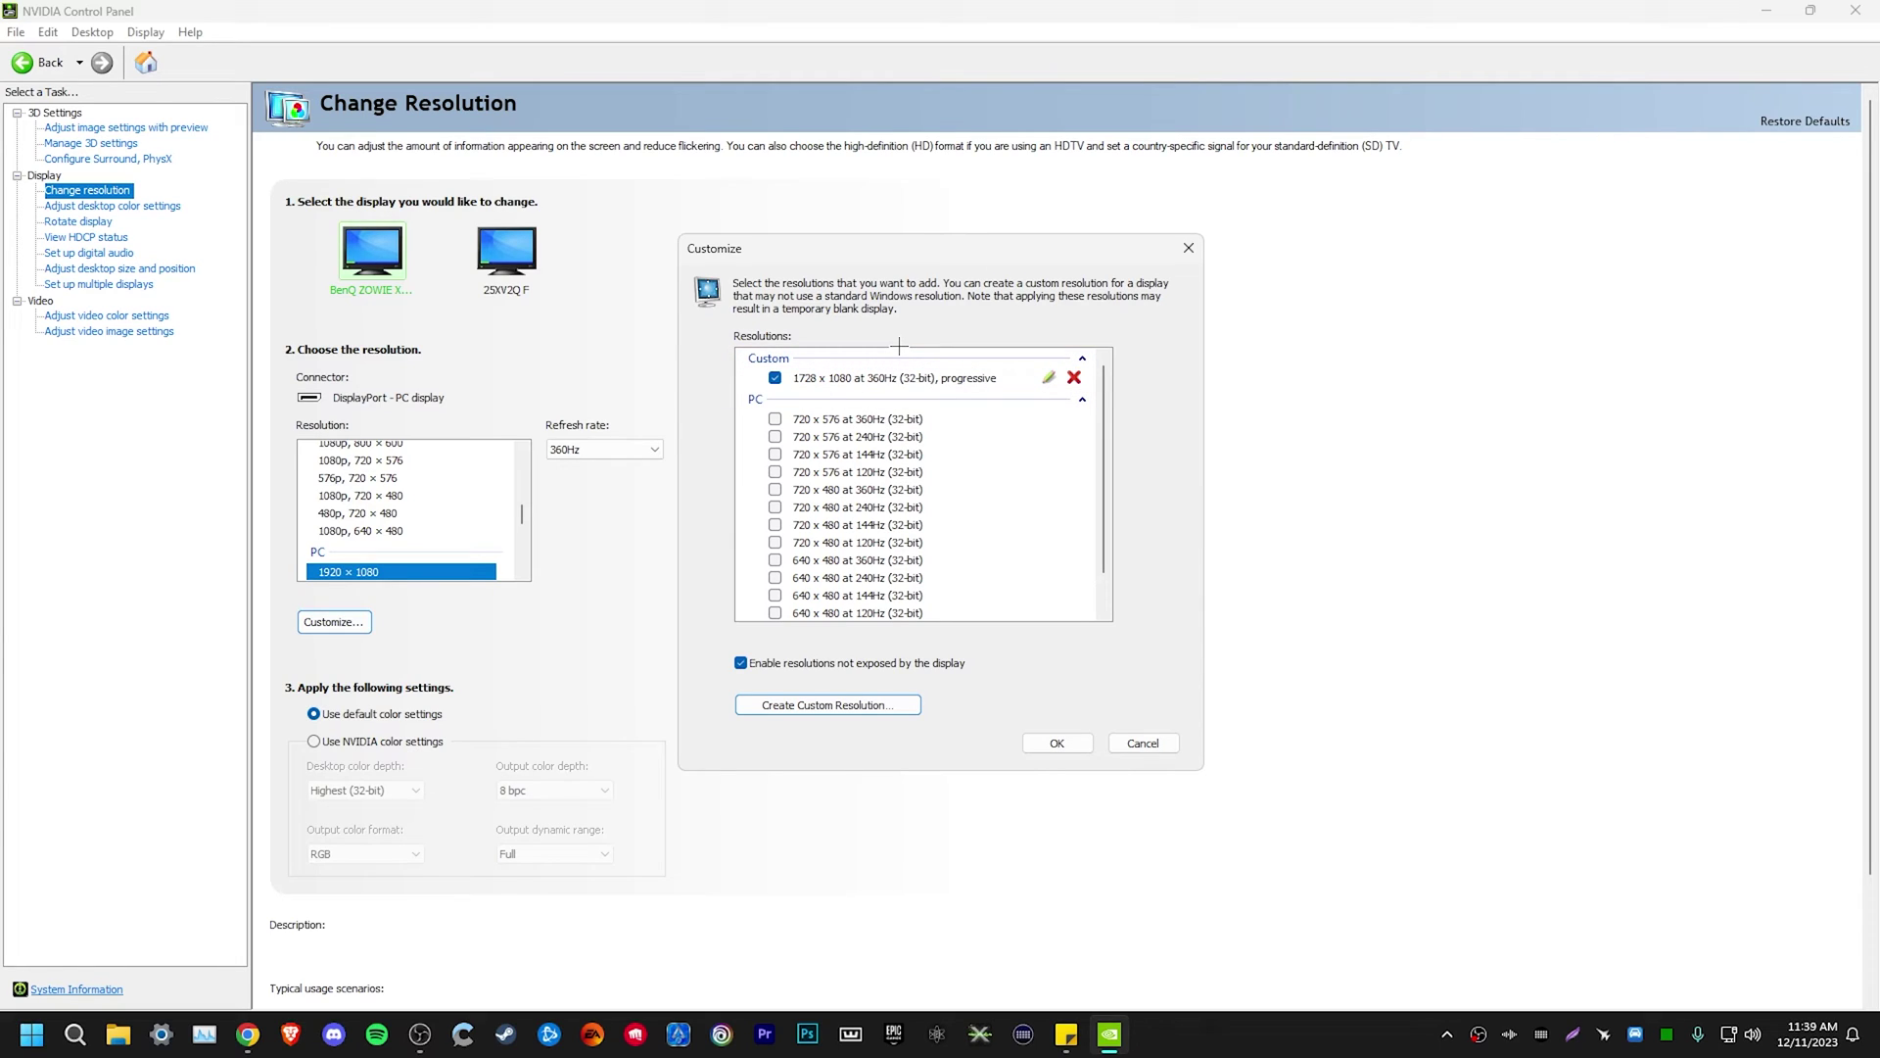
click(1062, 743)
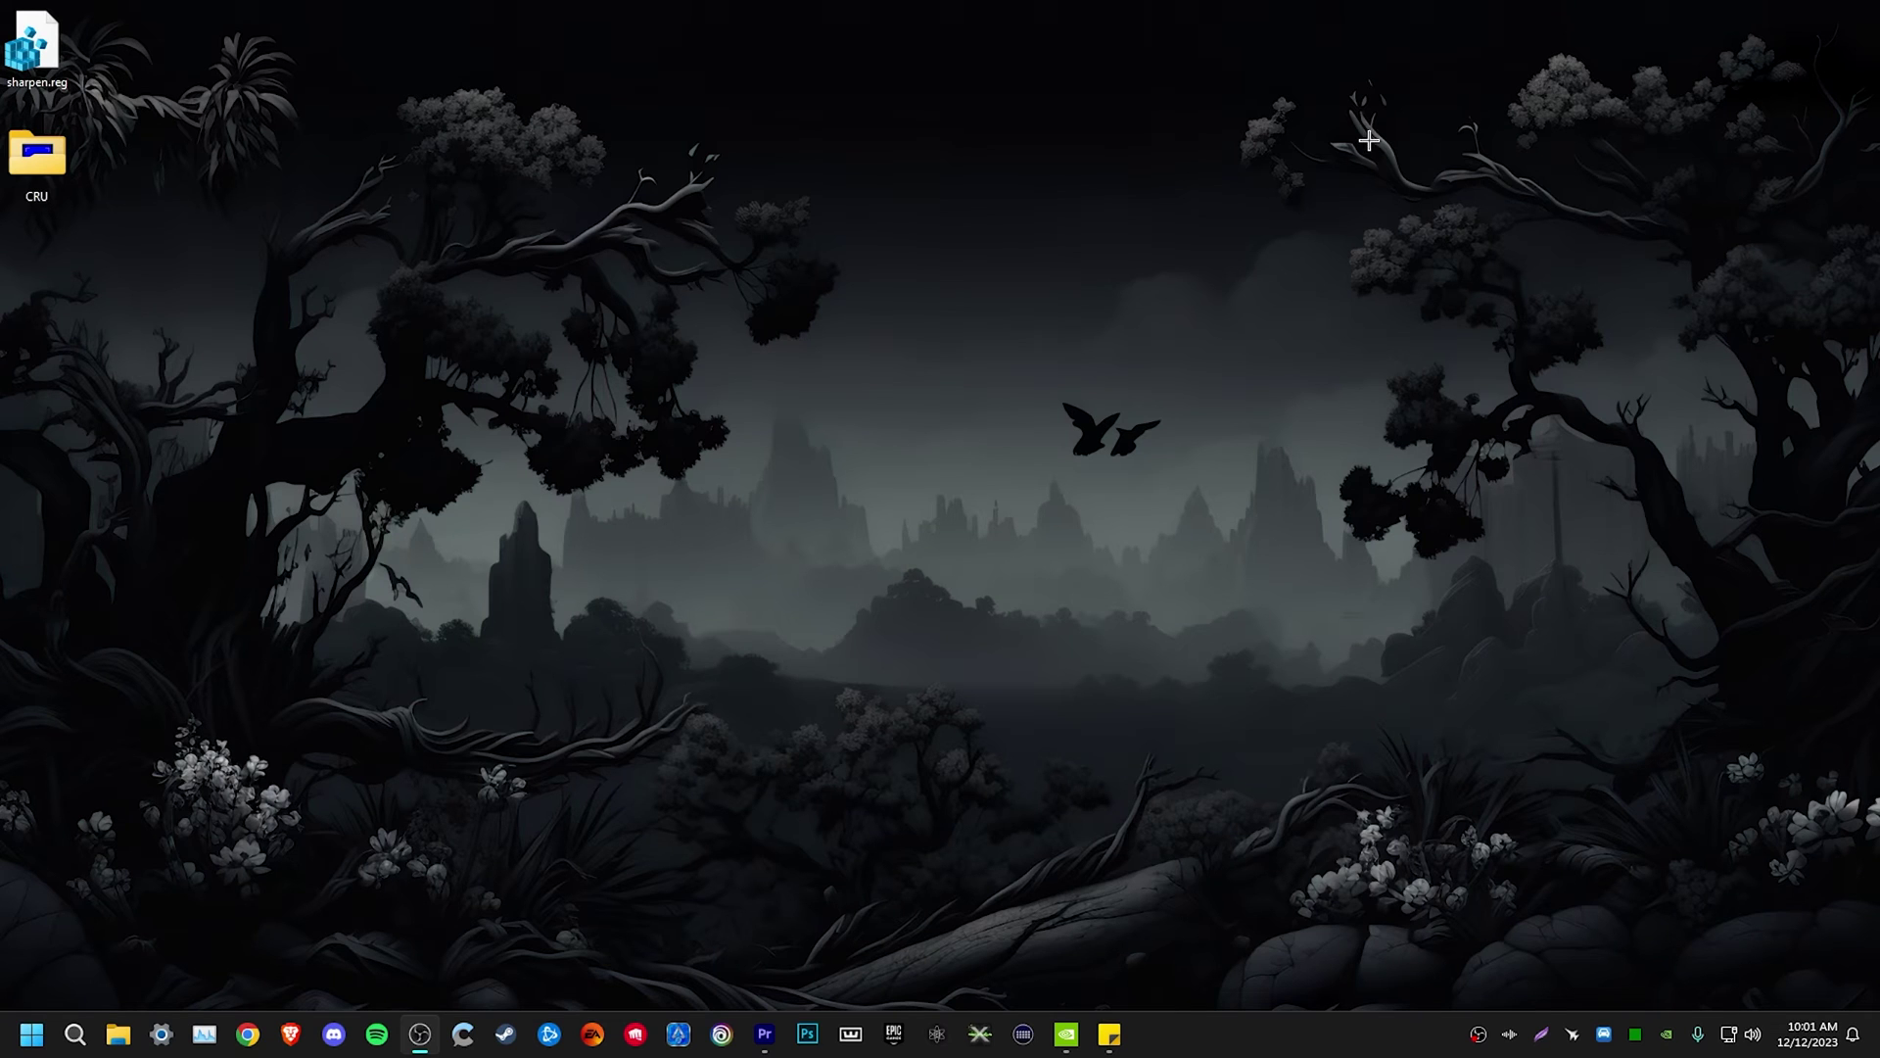
- Check that 1728 × 1080 appears in the Windows Display resolution dropdown
right_click(1048, 223)
click(1133, 413)
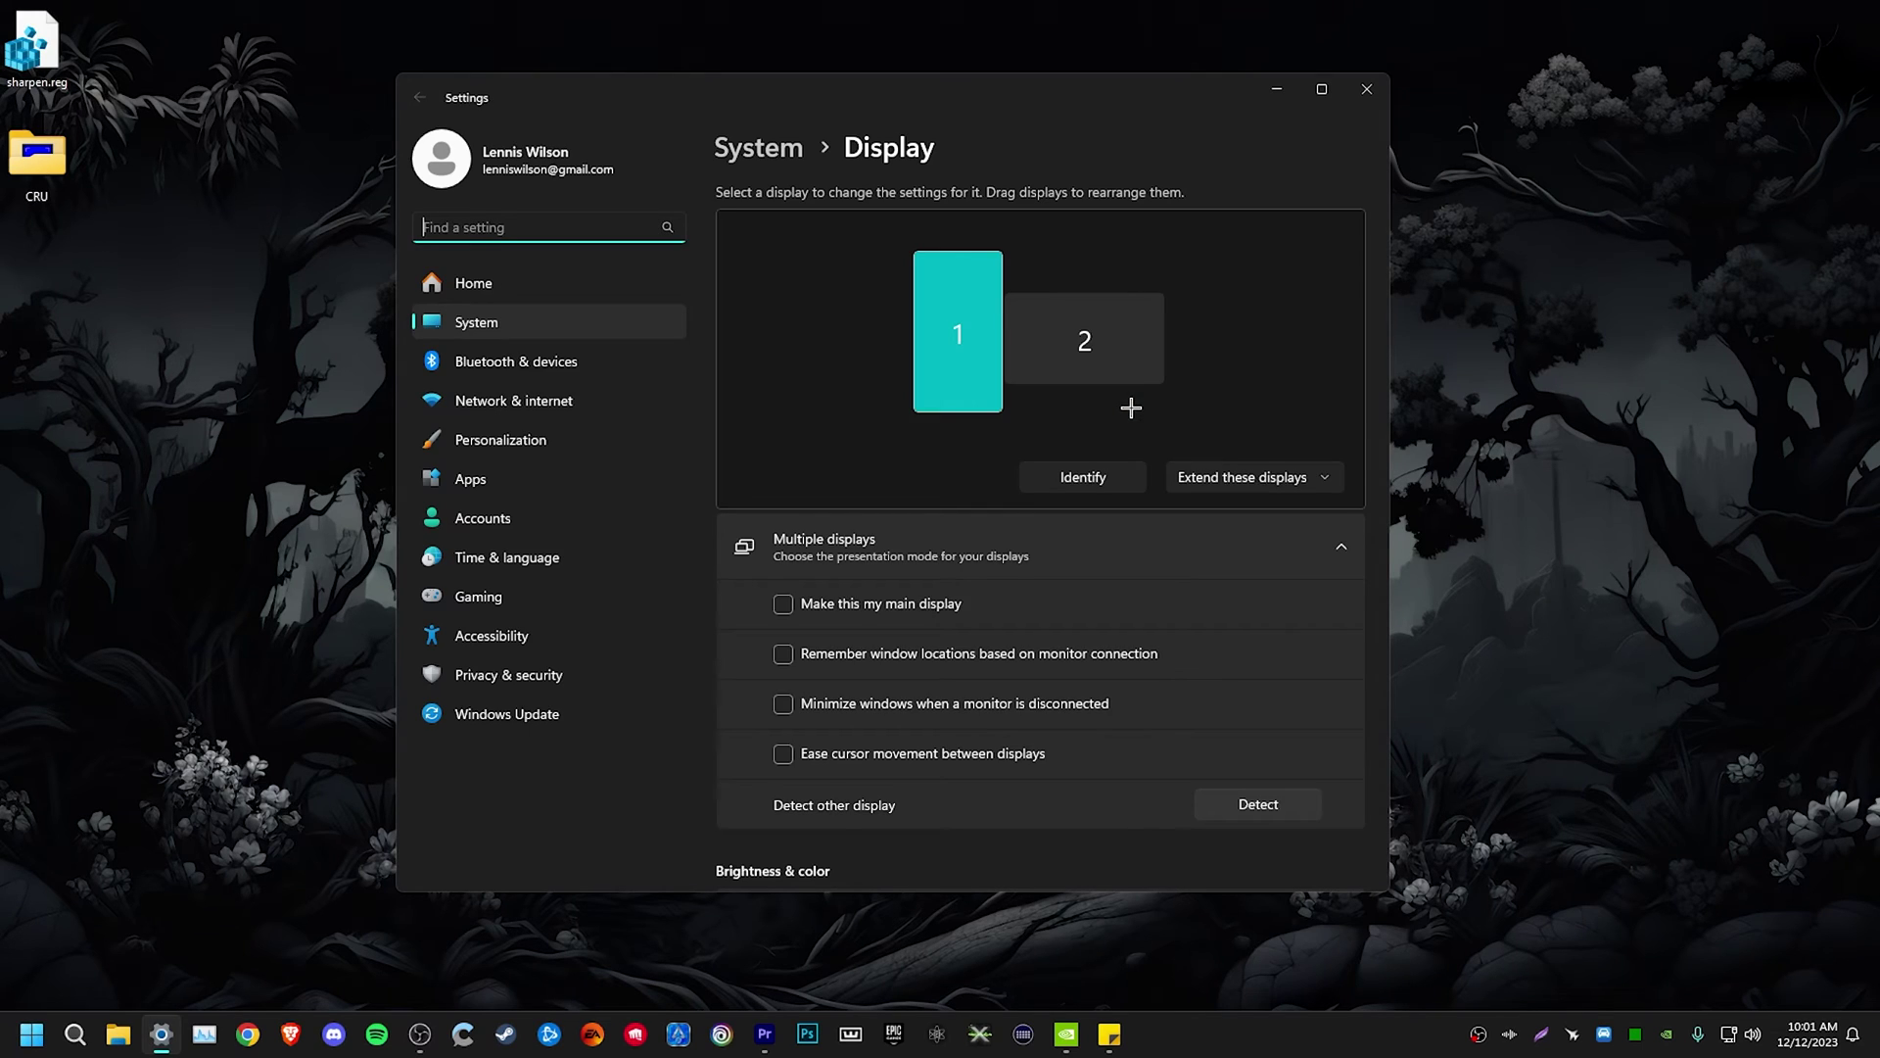
click(1096, 353)
scroll(979, 490, down, 5)
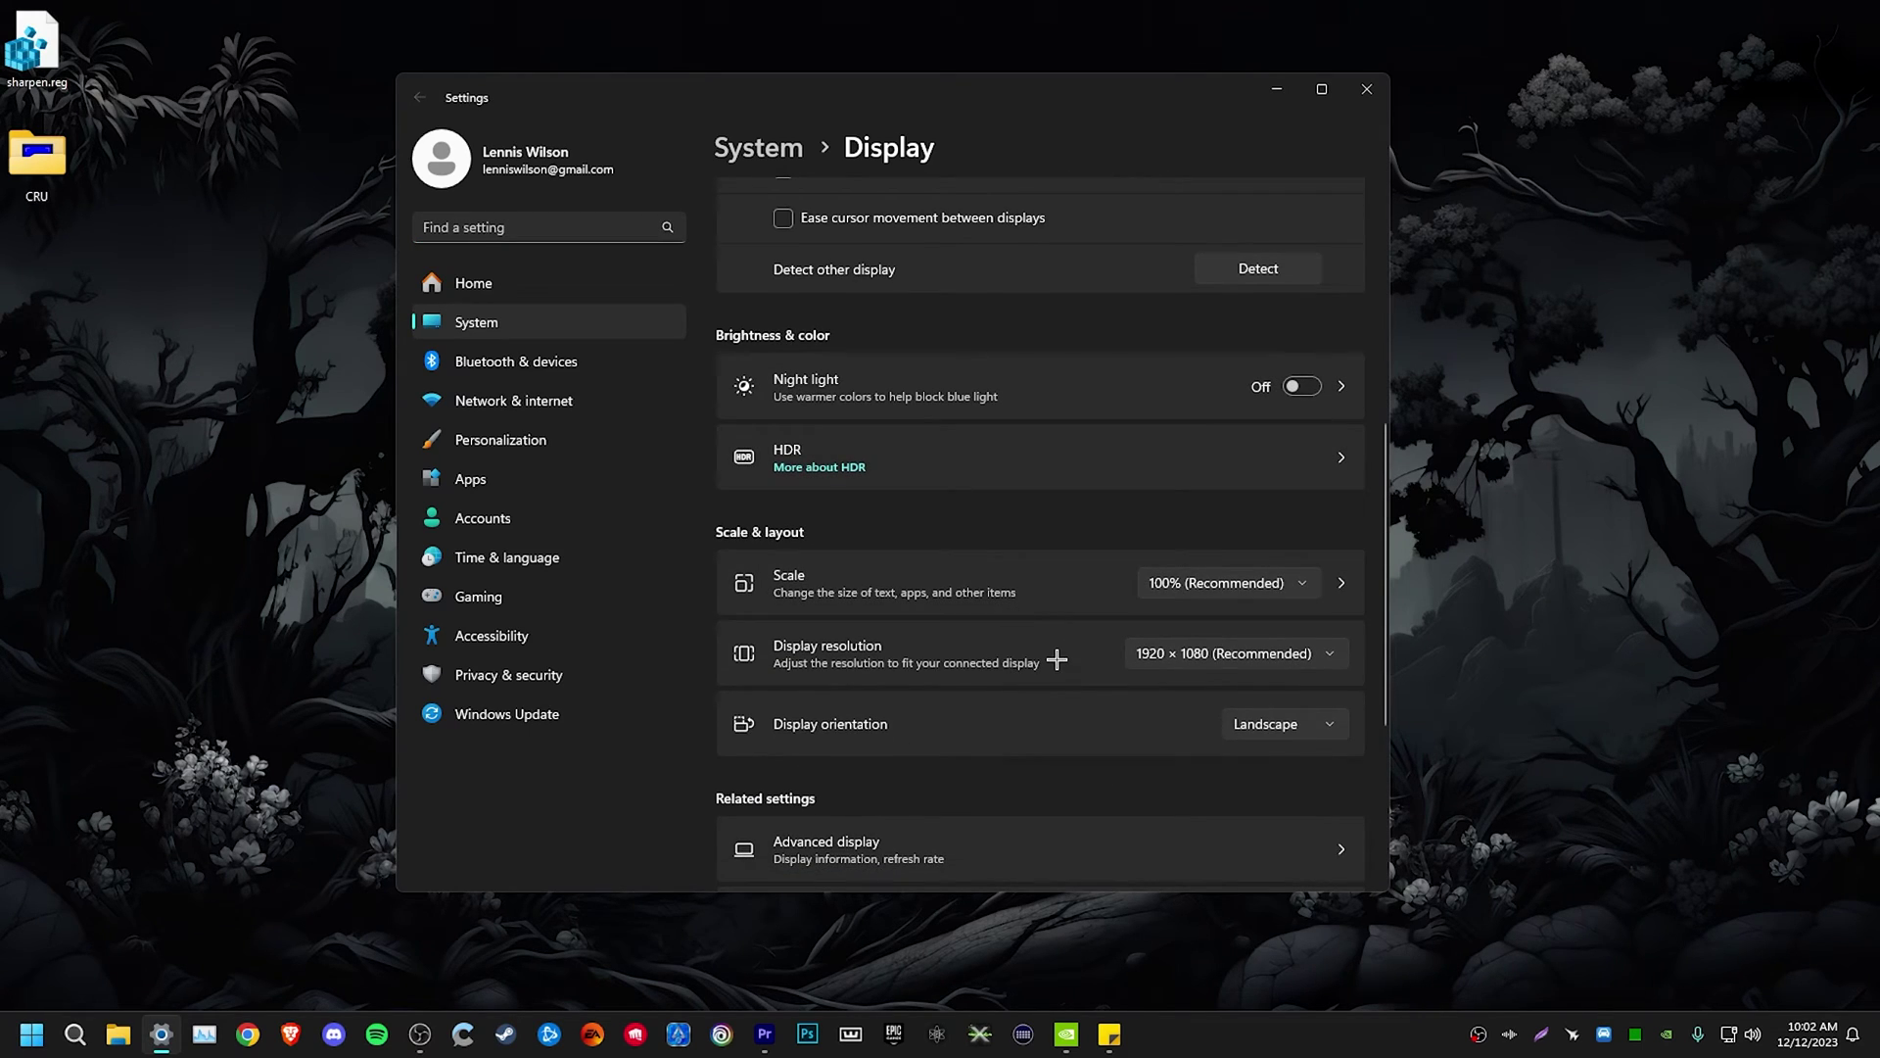
click(1273, 653)
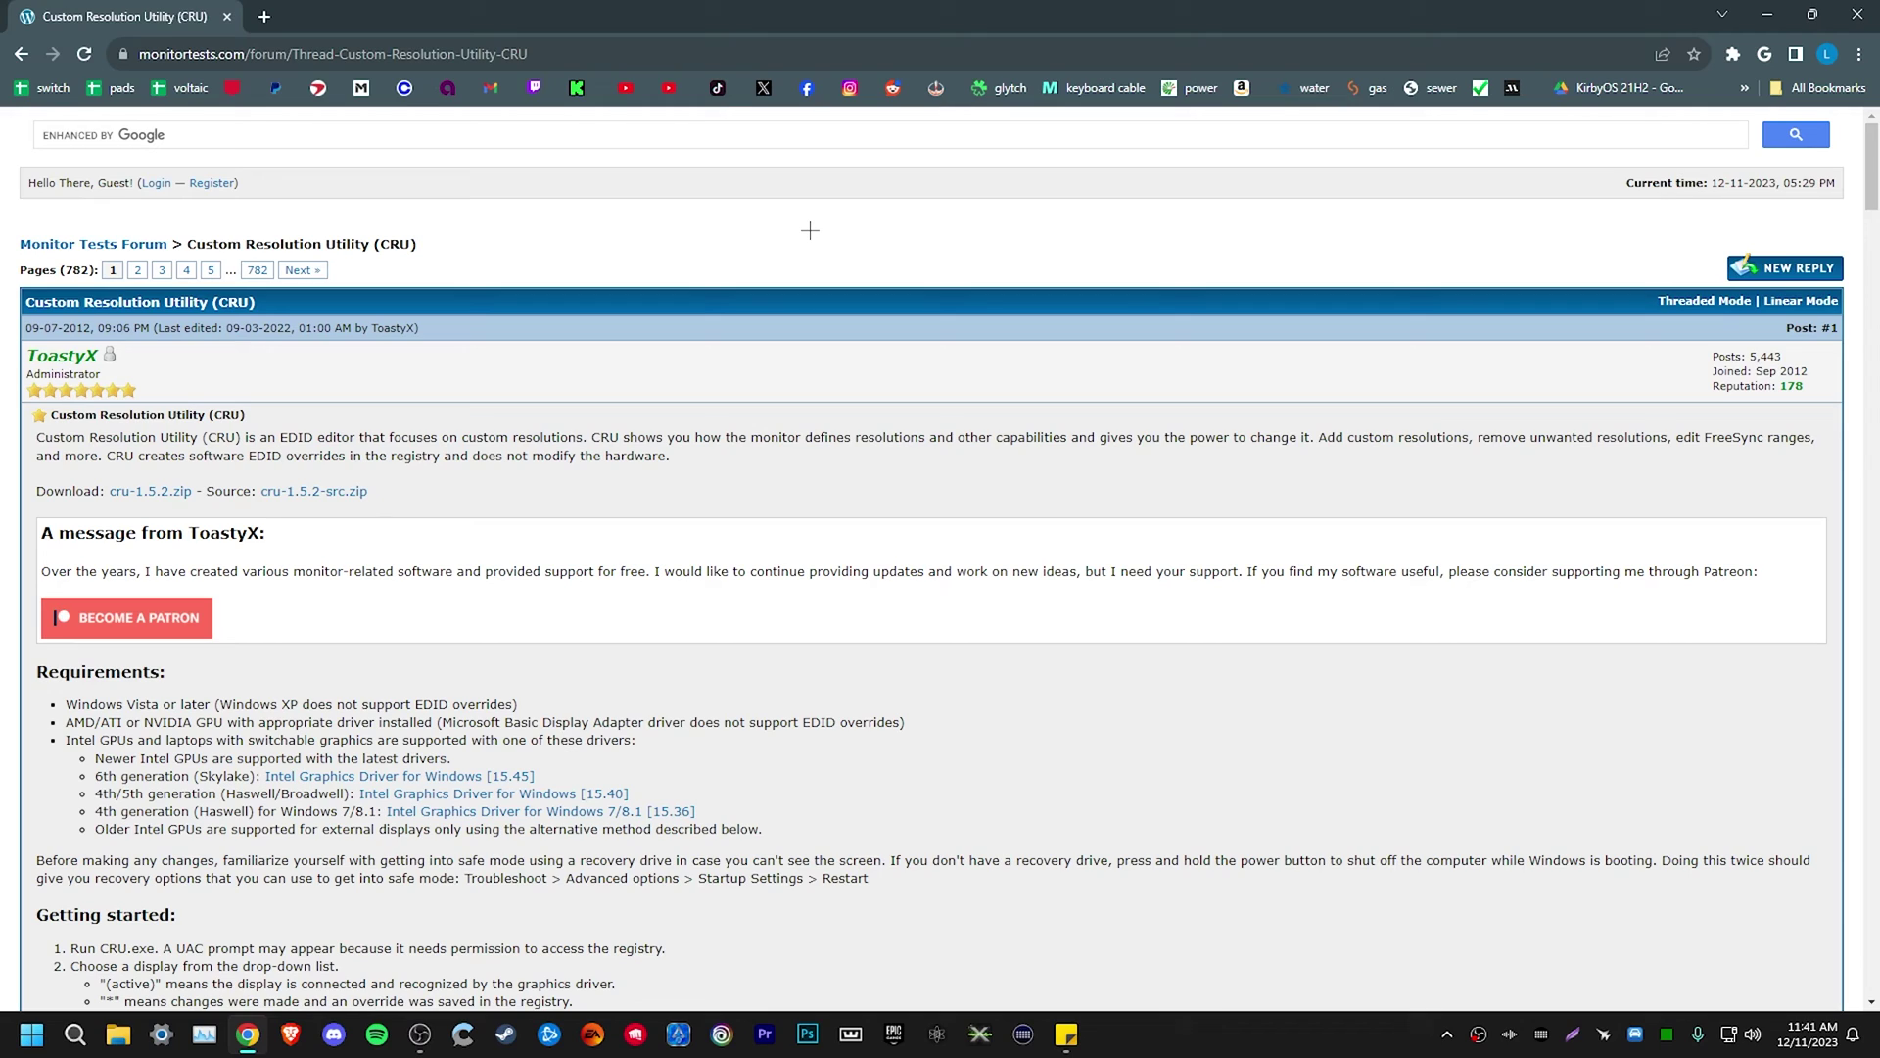
- Download cru-1.5.2.zip and open the extracted CRU folder
click(123, 492)
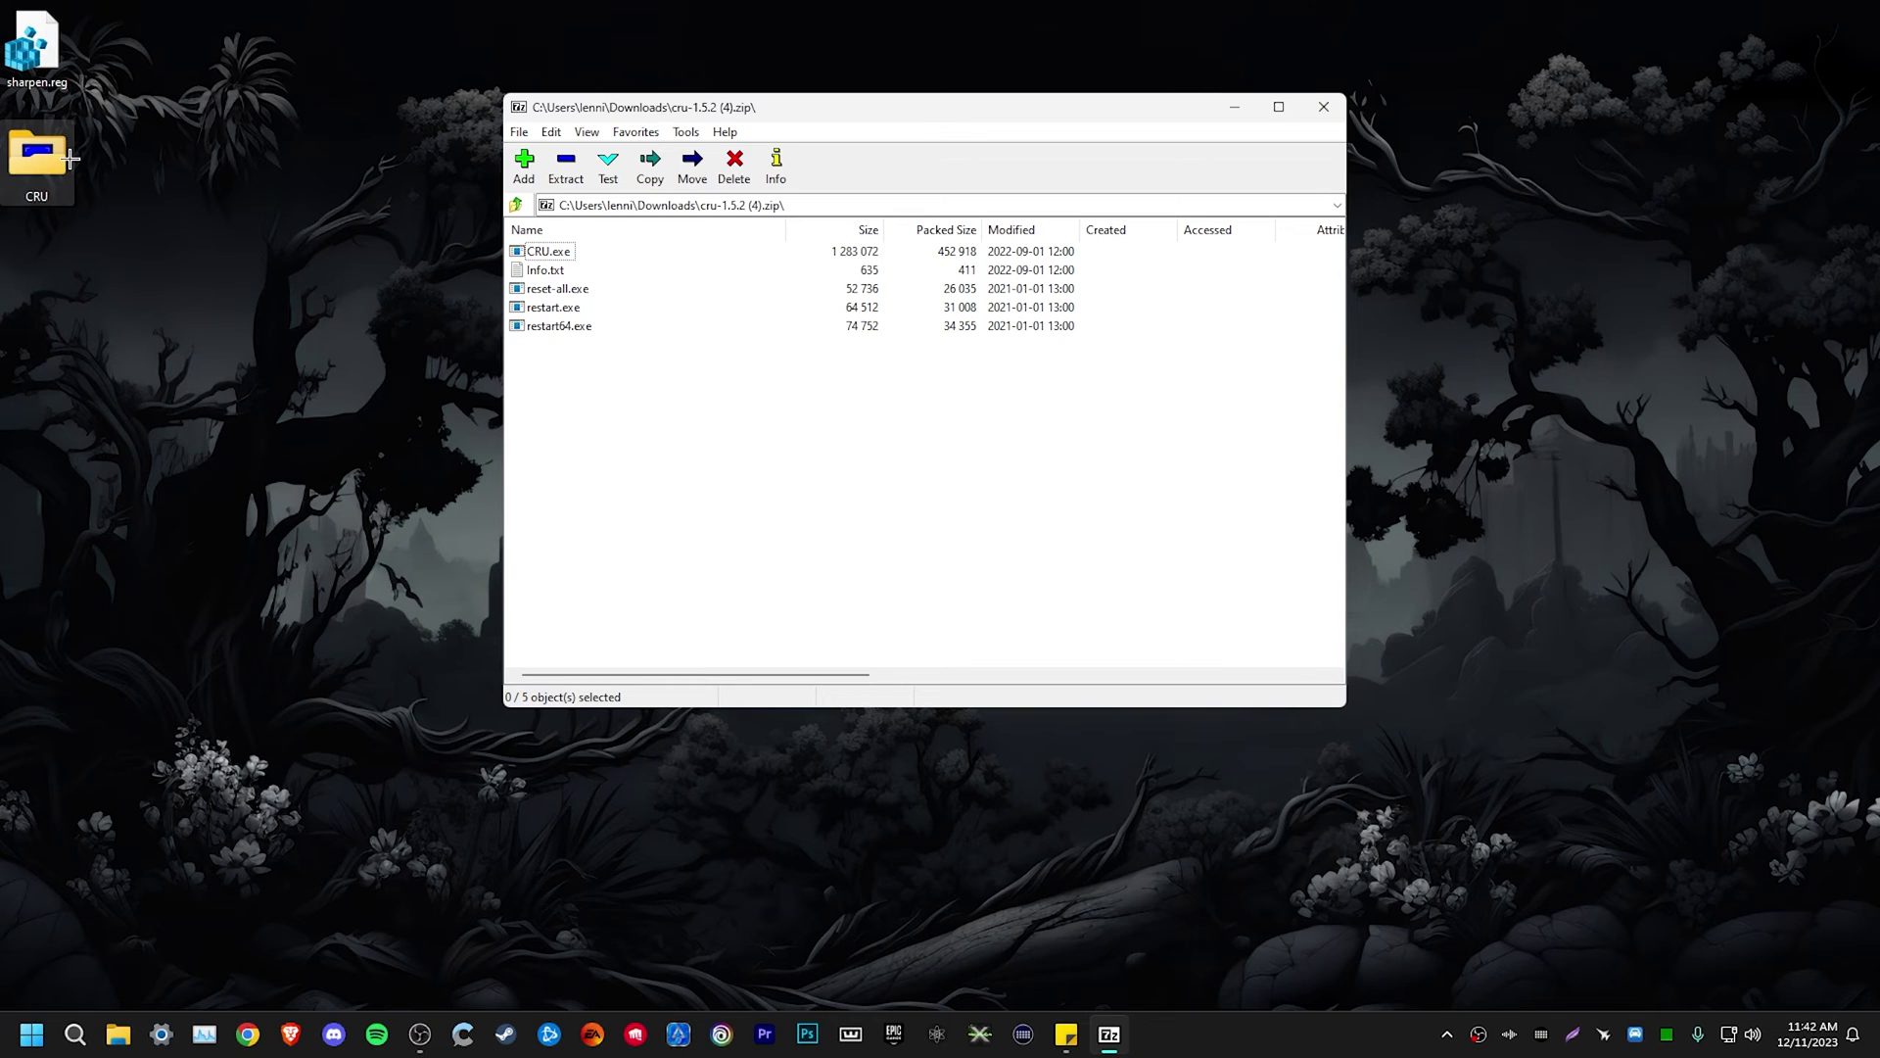
double_click(37, 155)
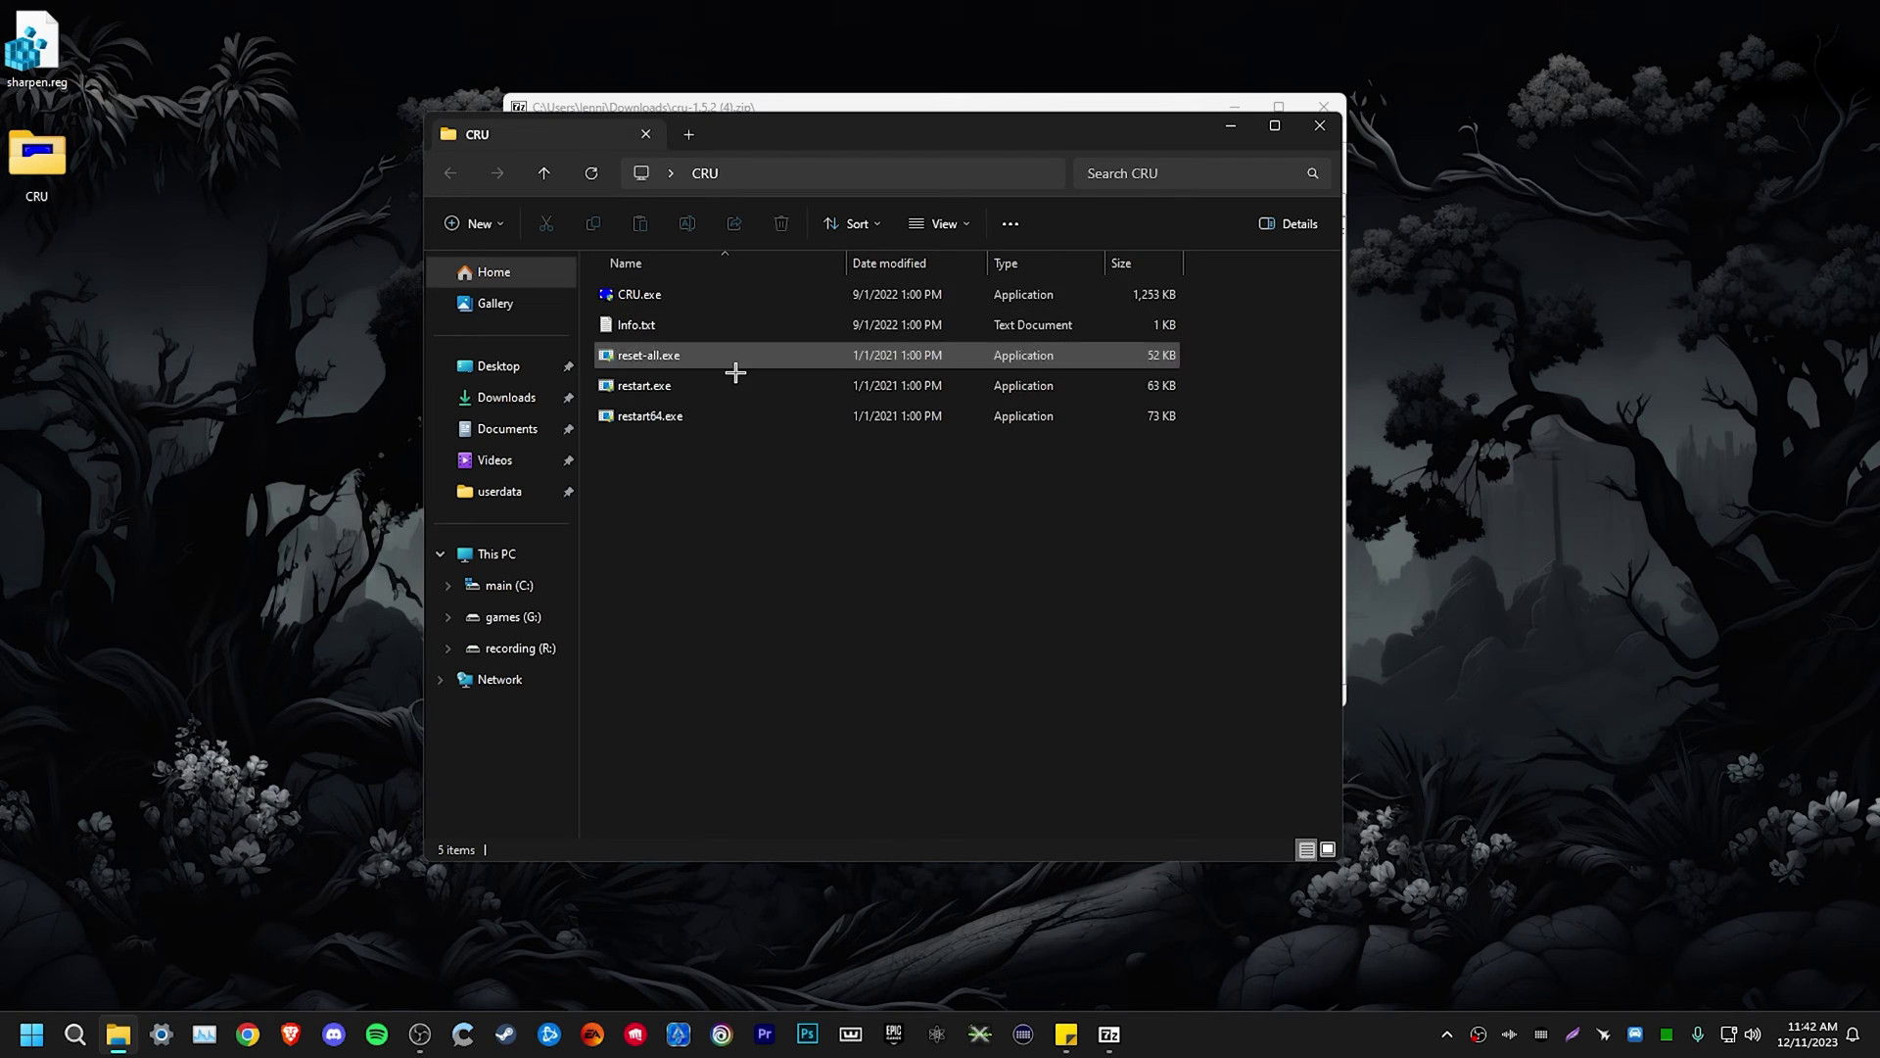
- Launch CRU.exe and select the BNQ7FB7 - ZOWIE XL LCD monitor
double_click(726, 291)
click(1320, 125)
click(1324, 106)
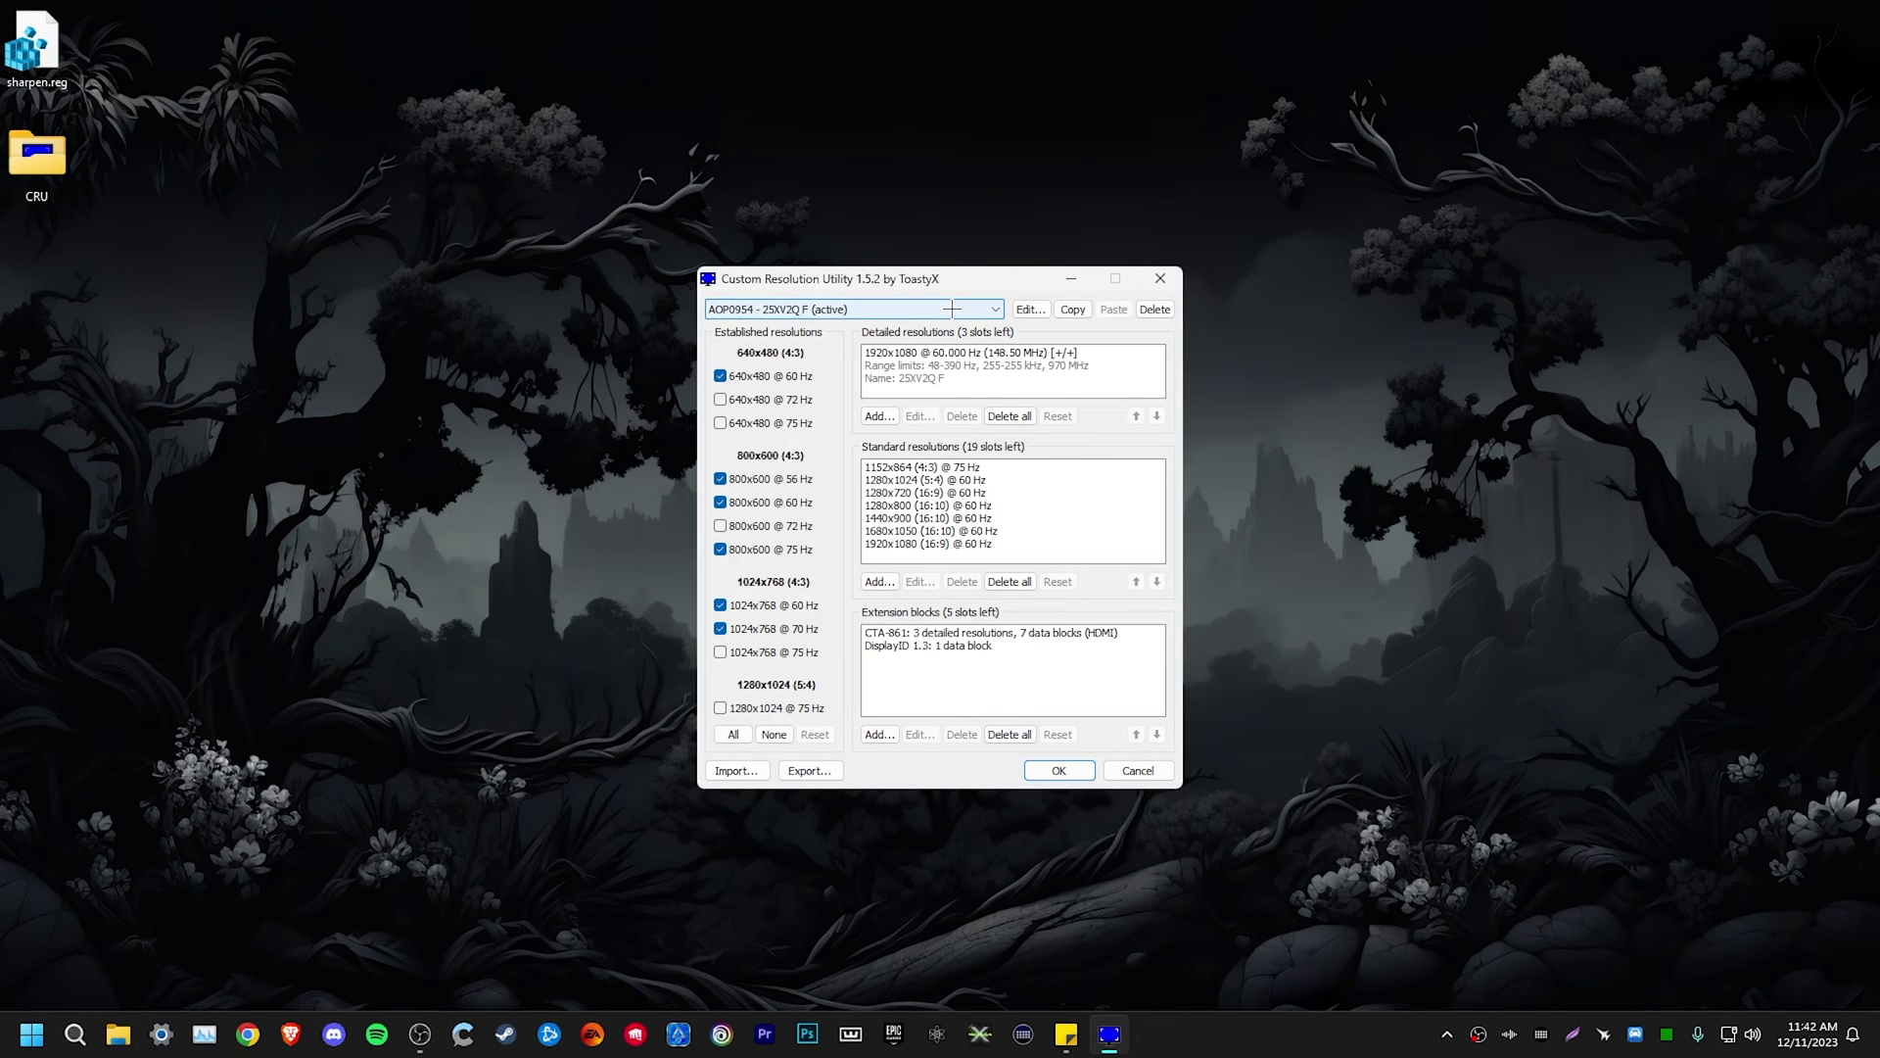
click(952, 309)
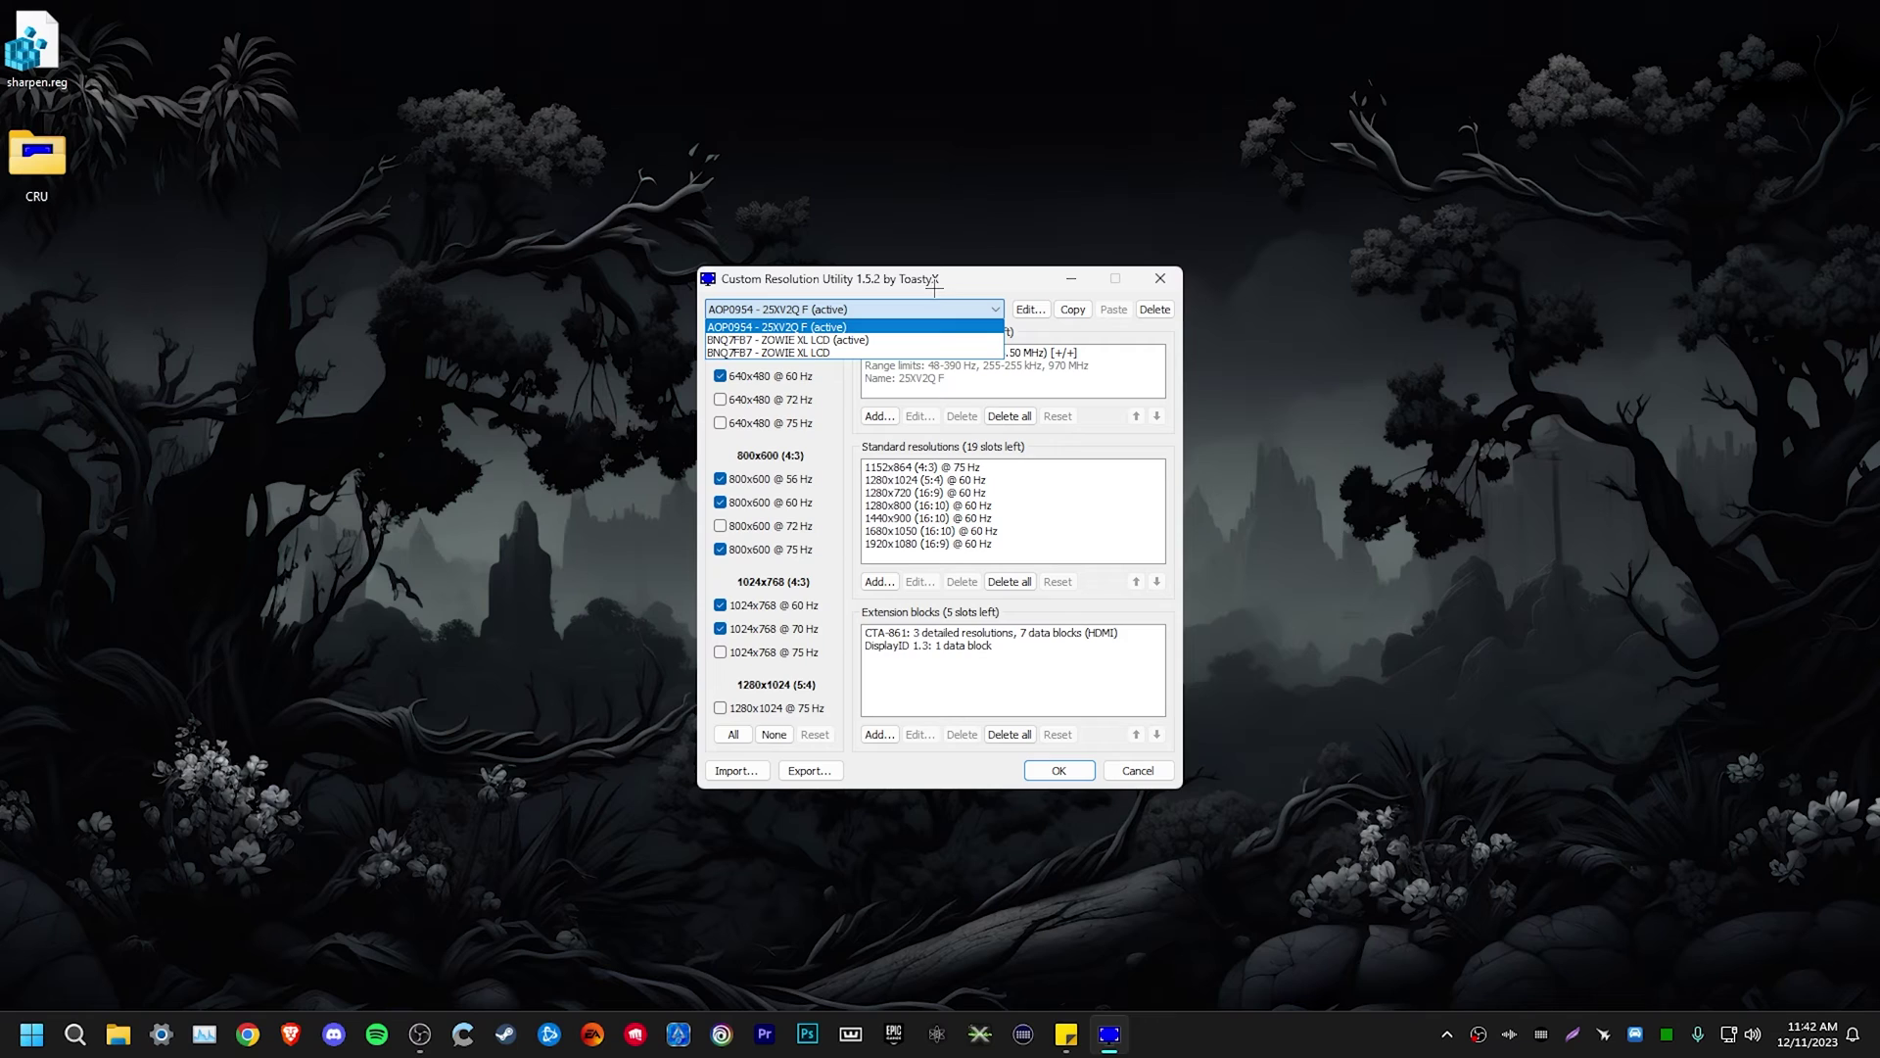
click(807, 340)
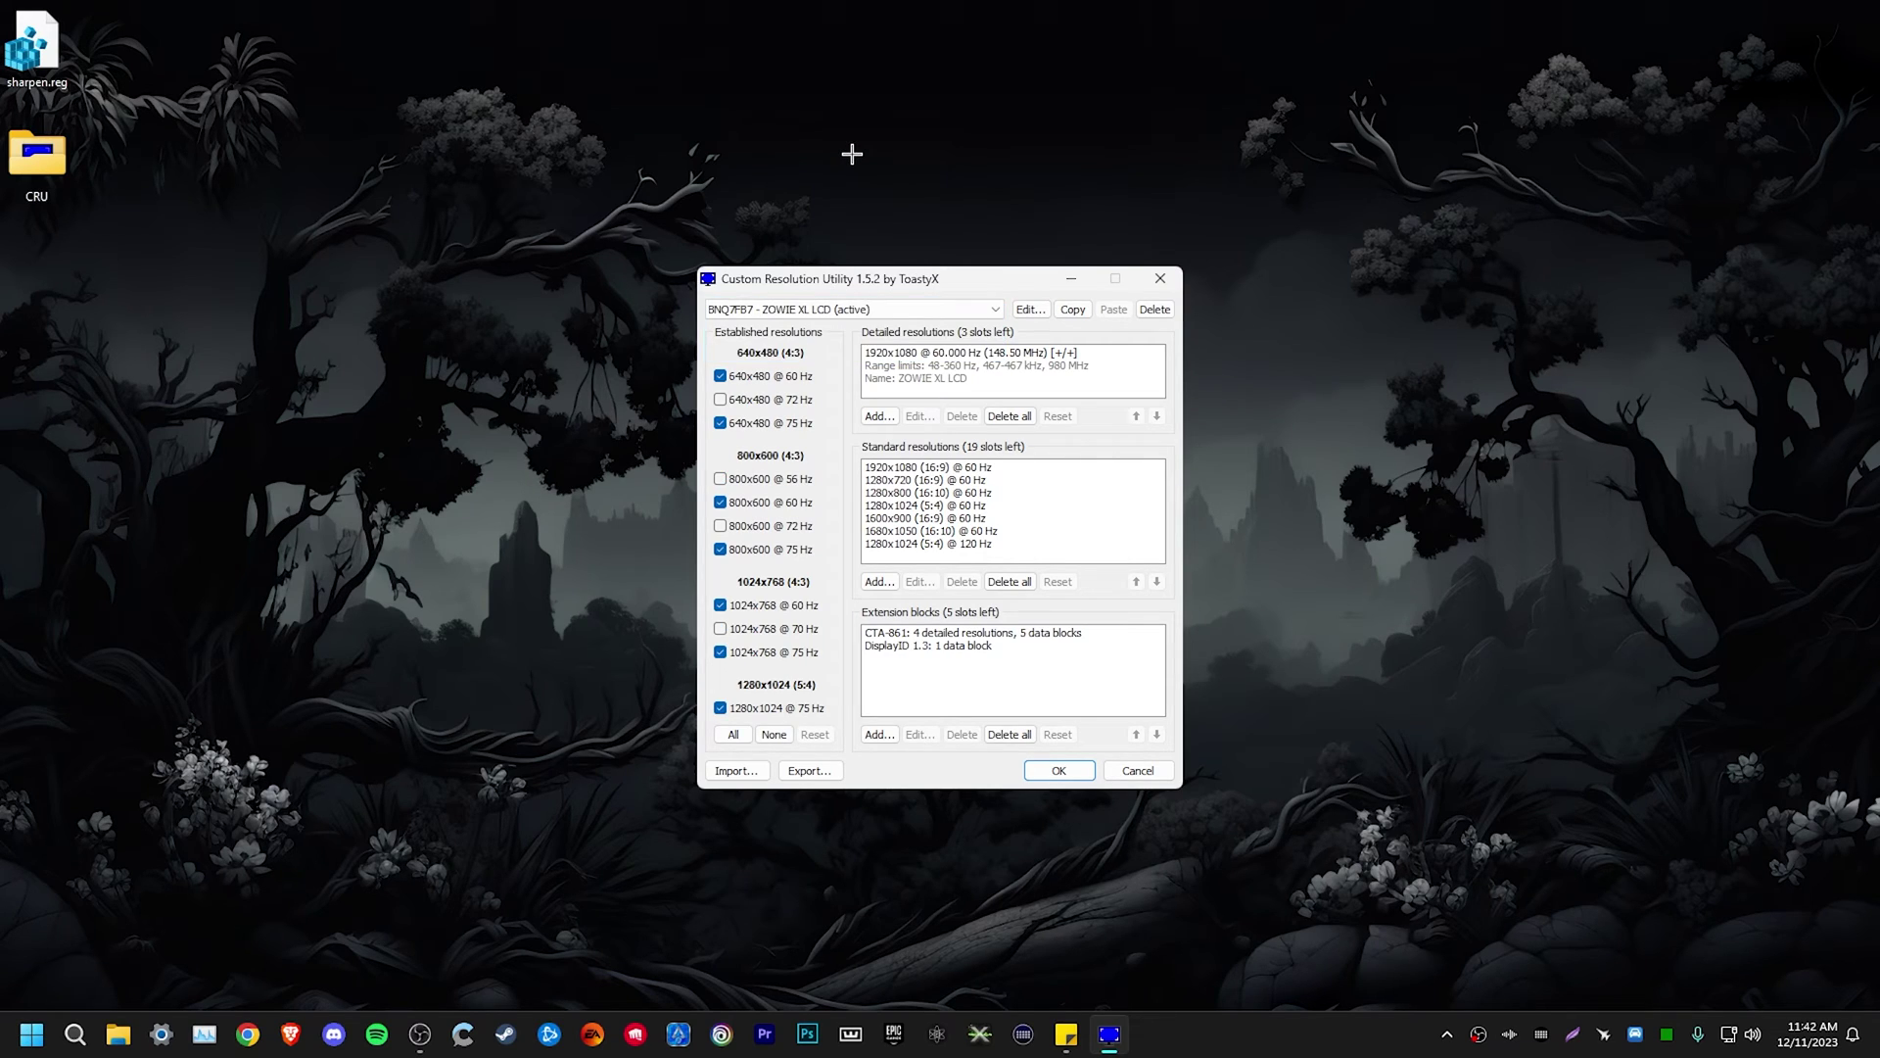
- Set Established resolutions to None, delete all Standard resolutions, and review the CTA-861 and DisplayID 1.3 blocks
click(773, 734)
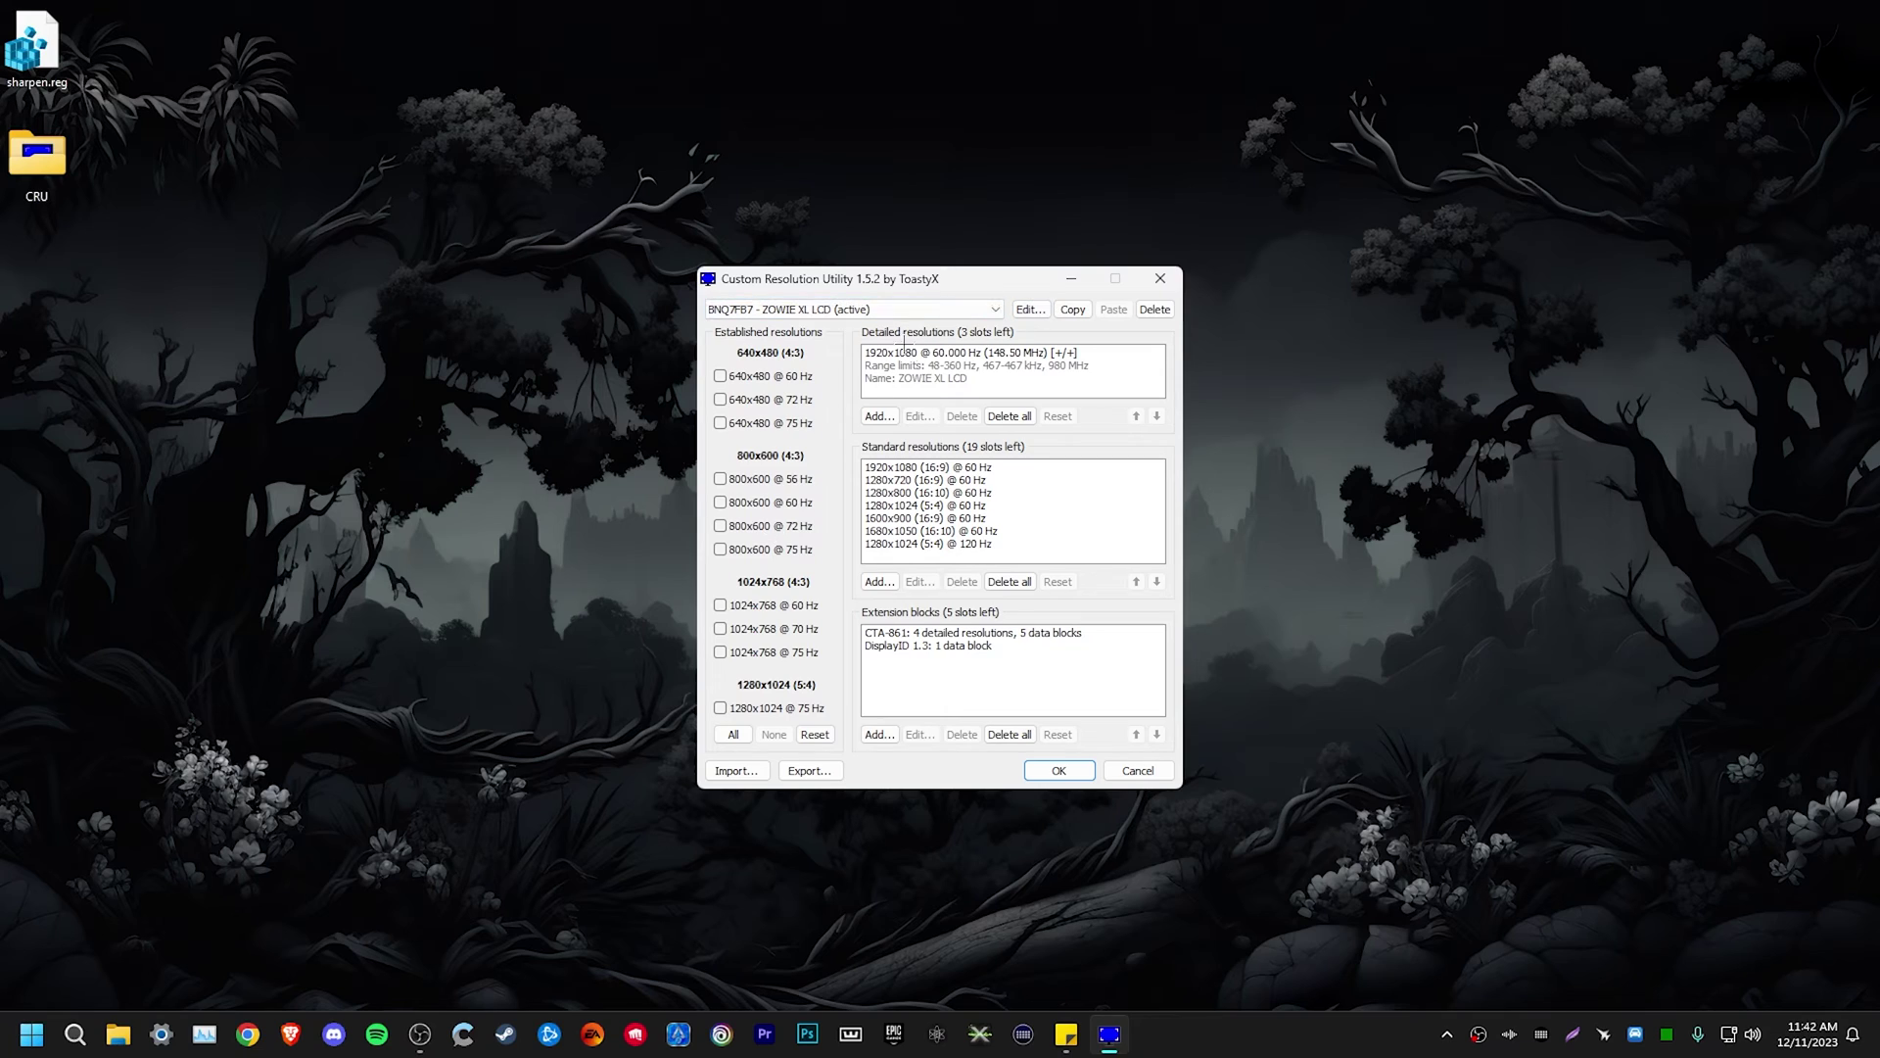
click(1021, 582)
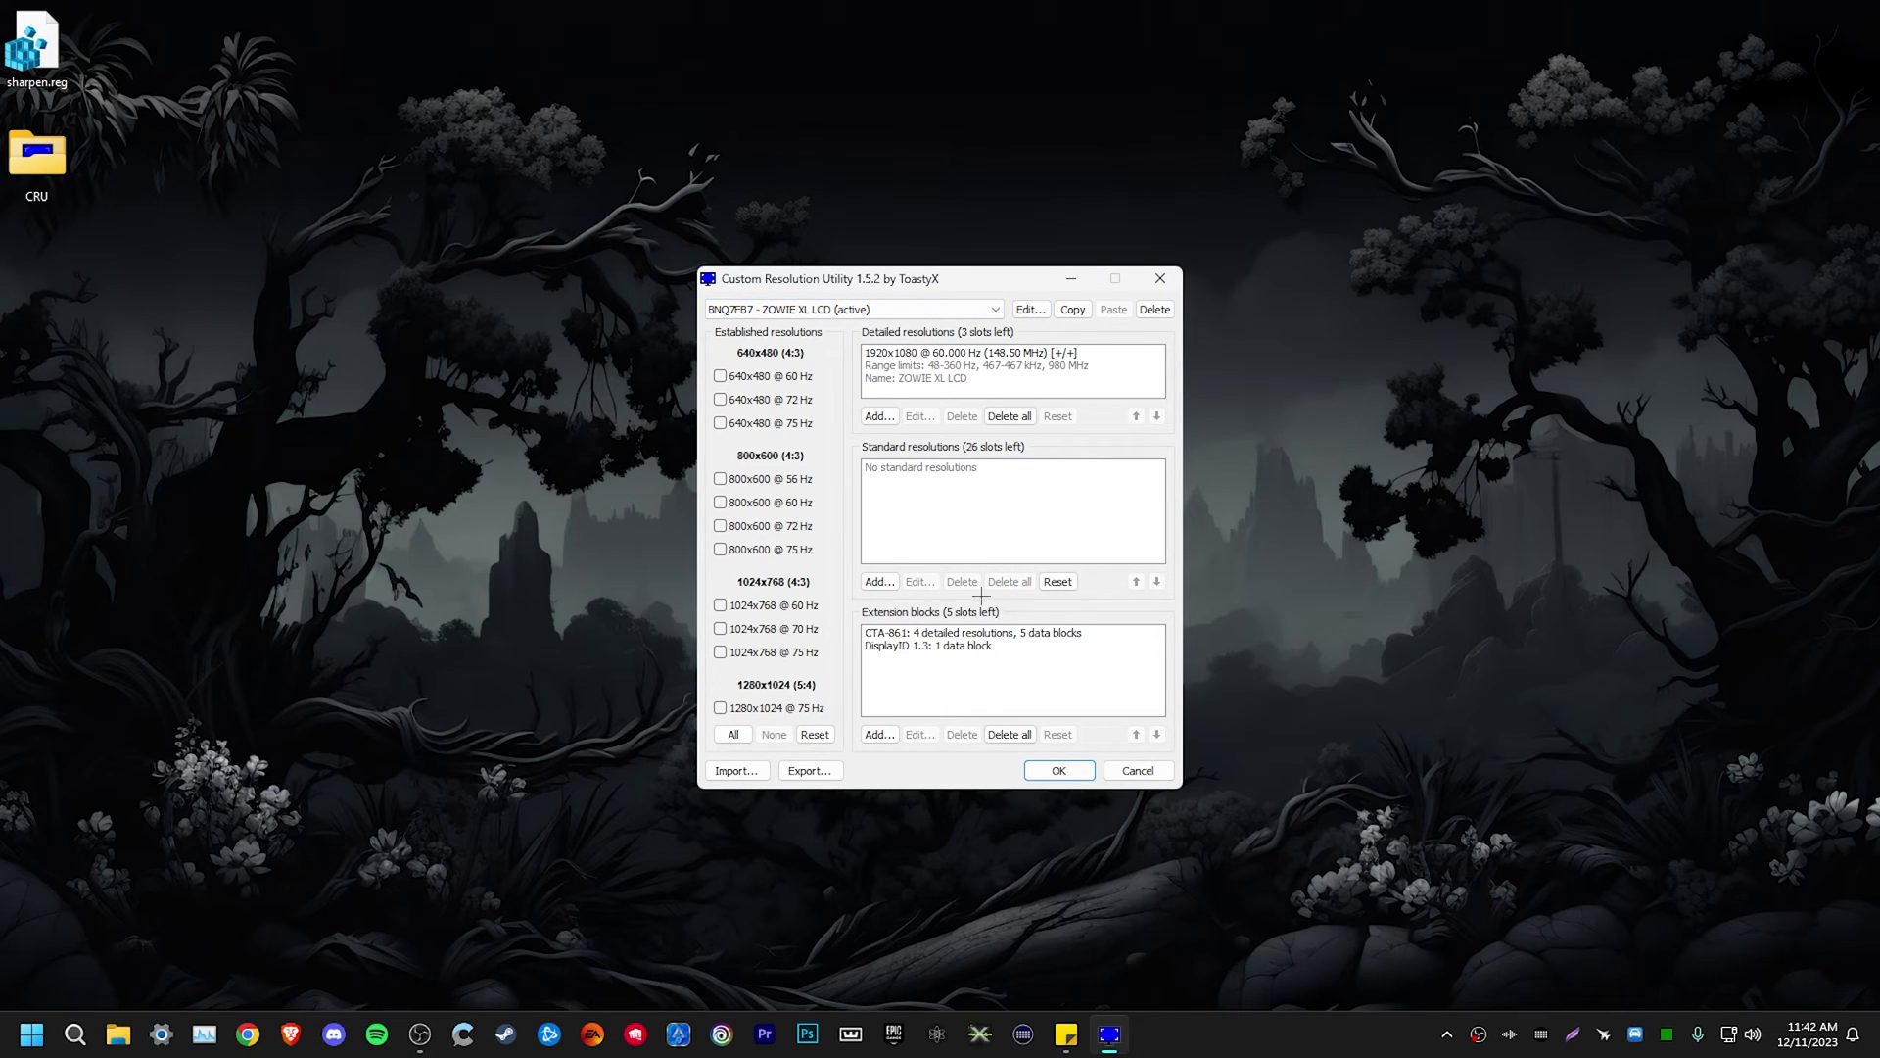
click(1046, 634)
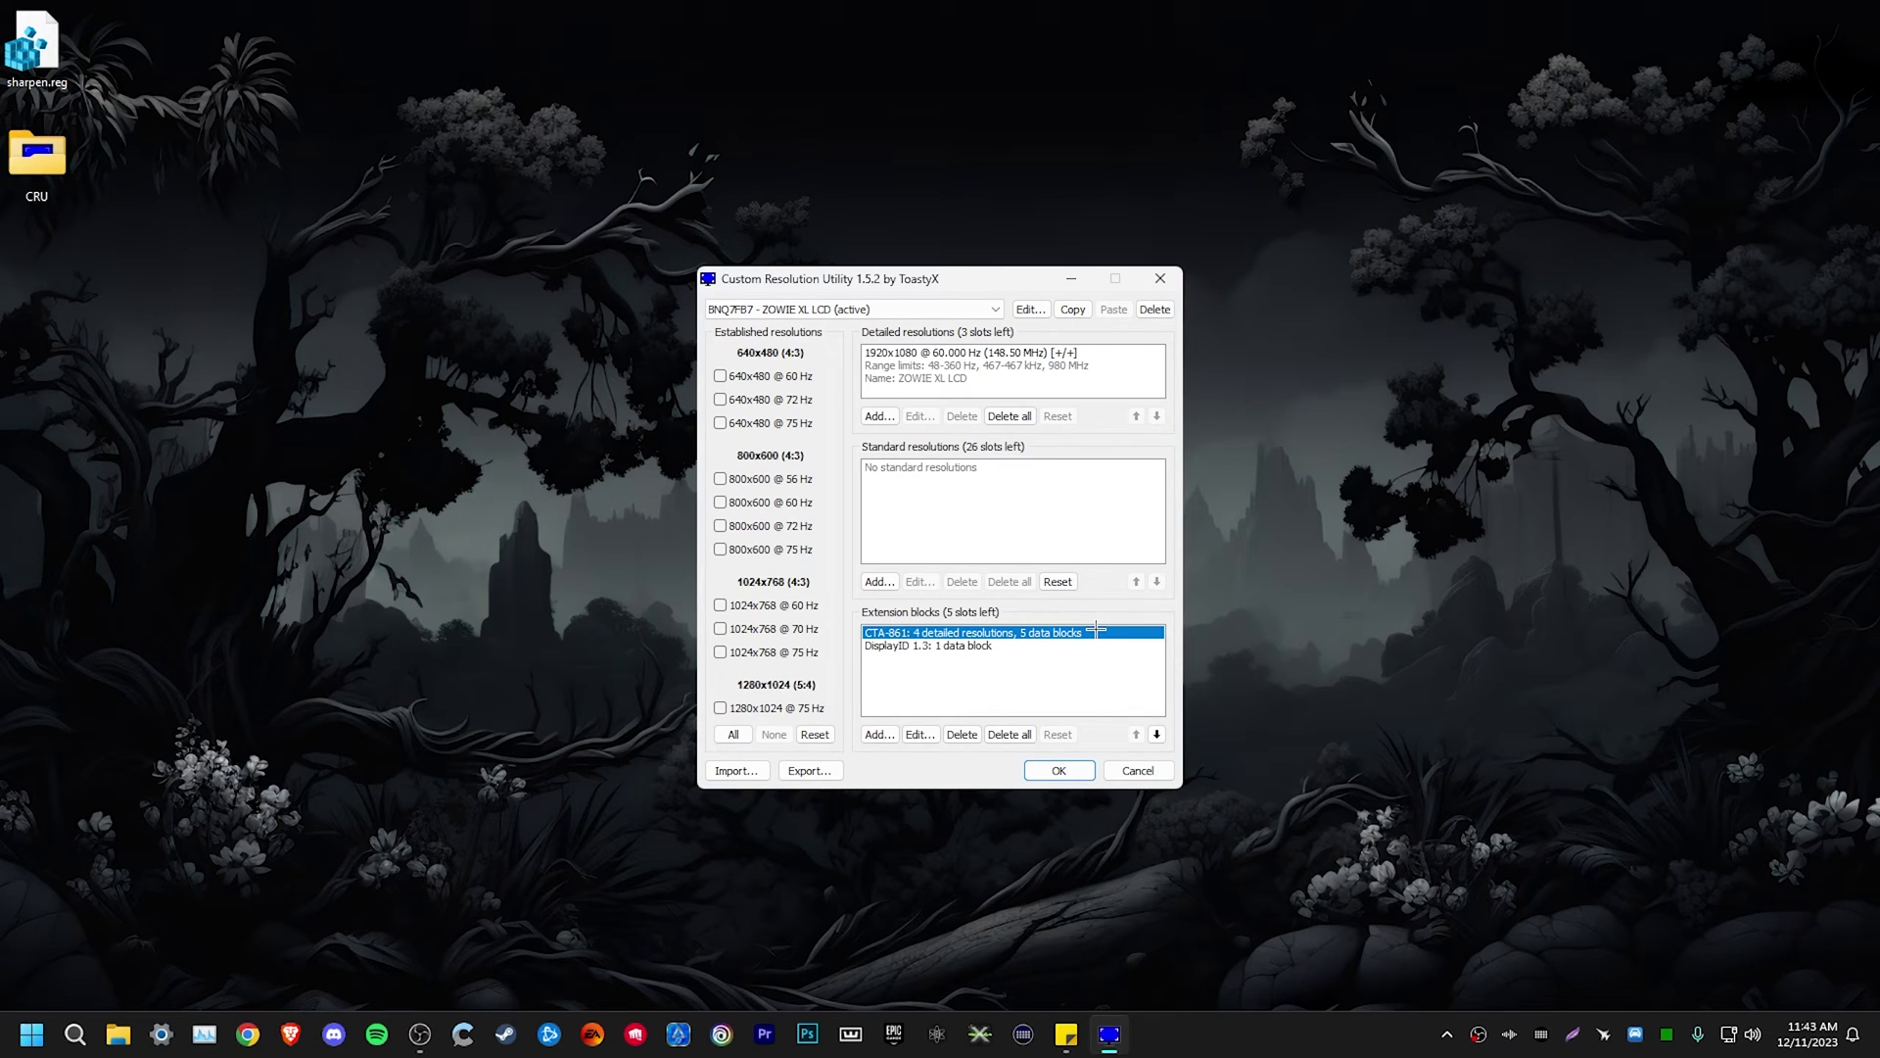
click(1041, 647)
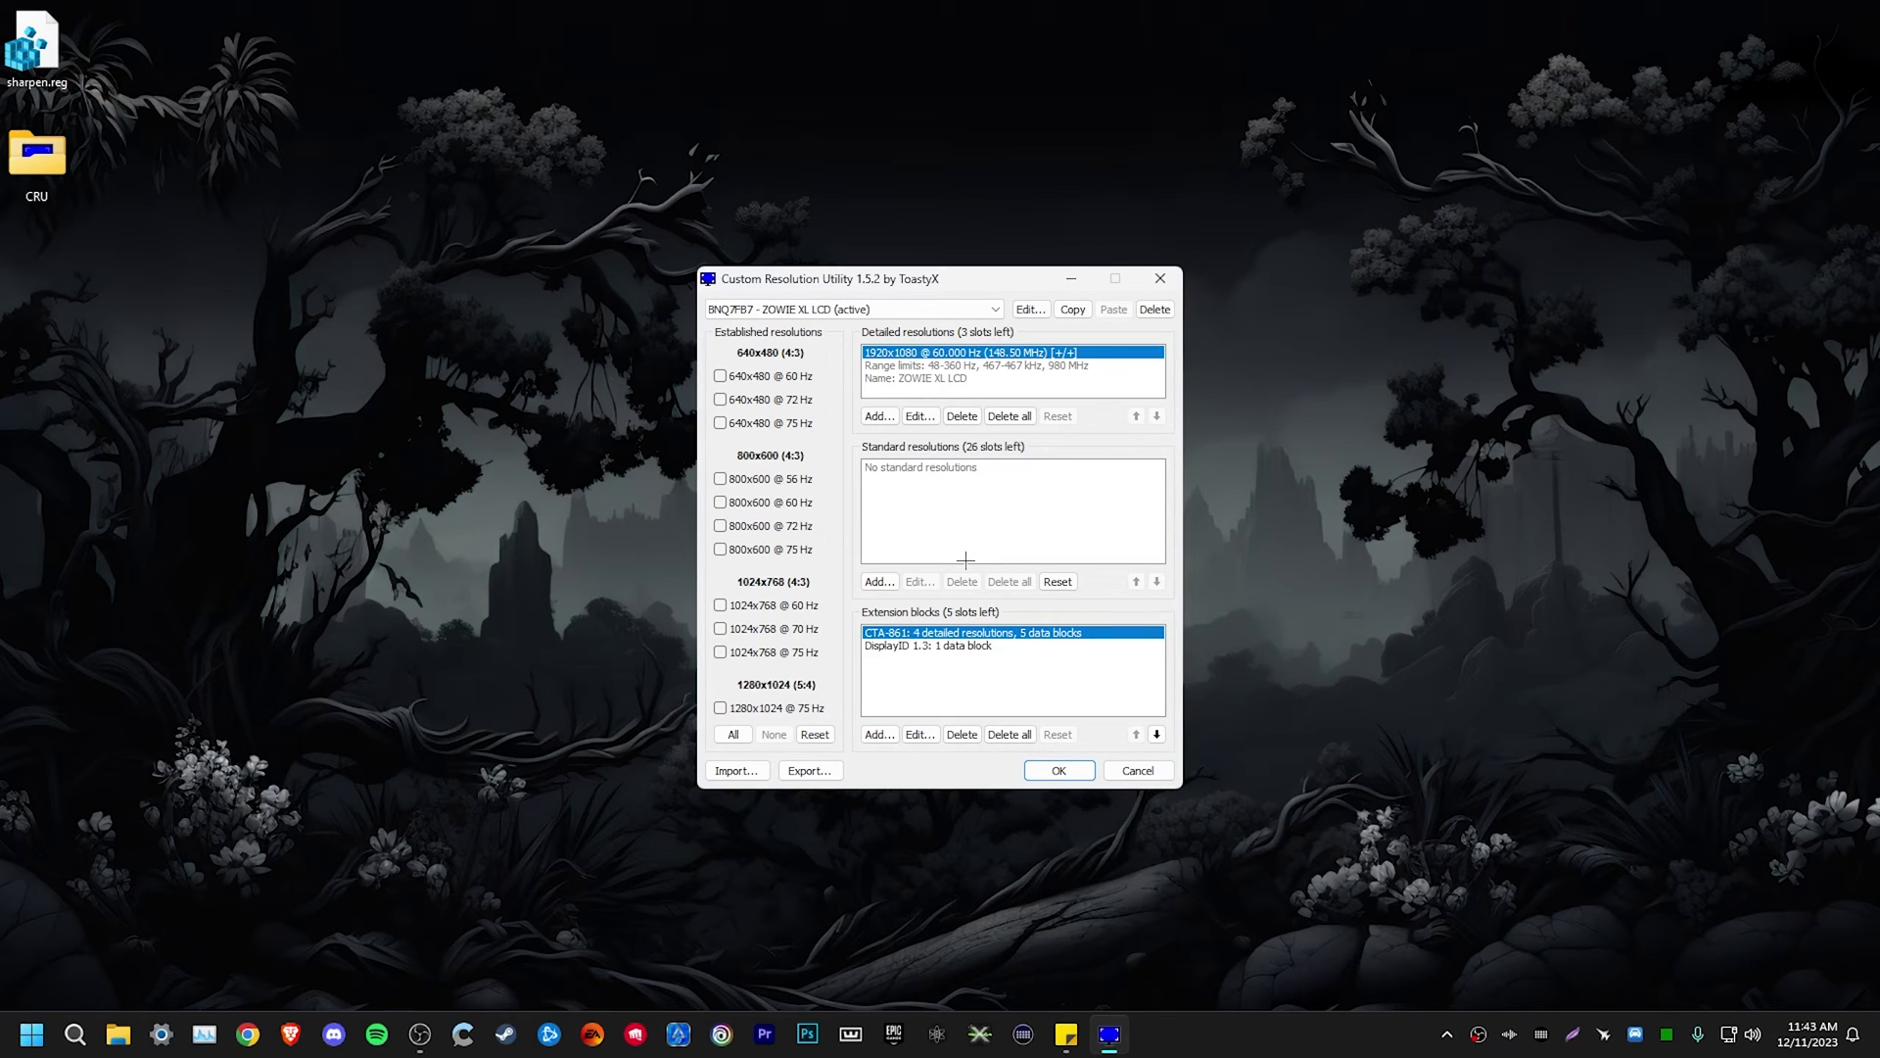
- Open the CTA-861 block and copy the 1920x1080 @ 239.964 Hz detailed timing
double_click(940, 632)
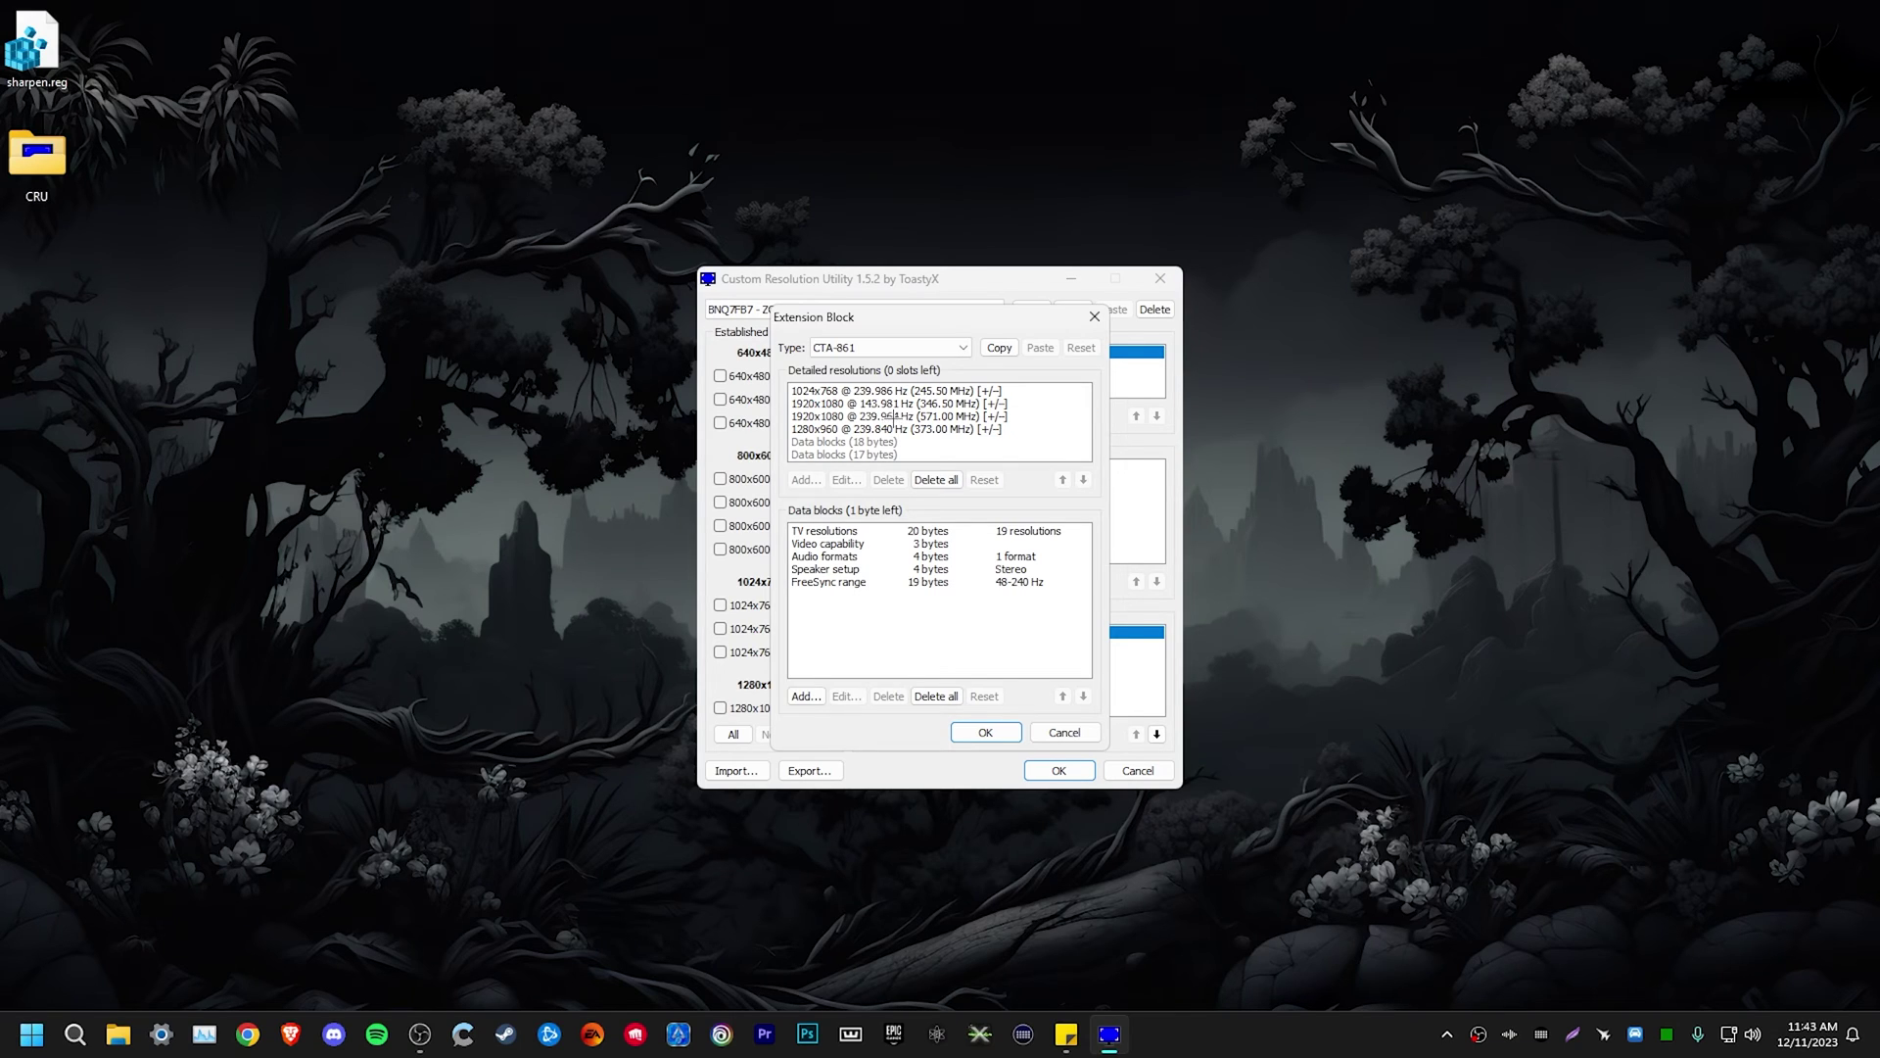
double_click(894, 416)
click(1019, 367)
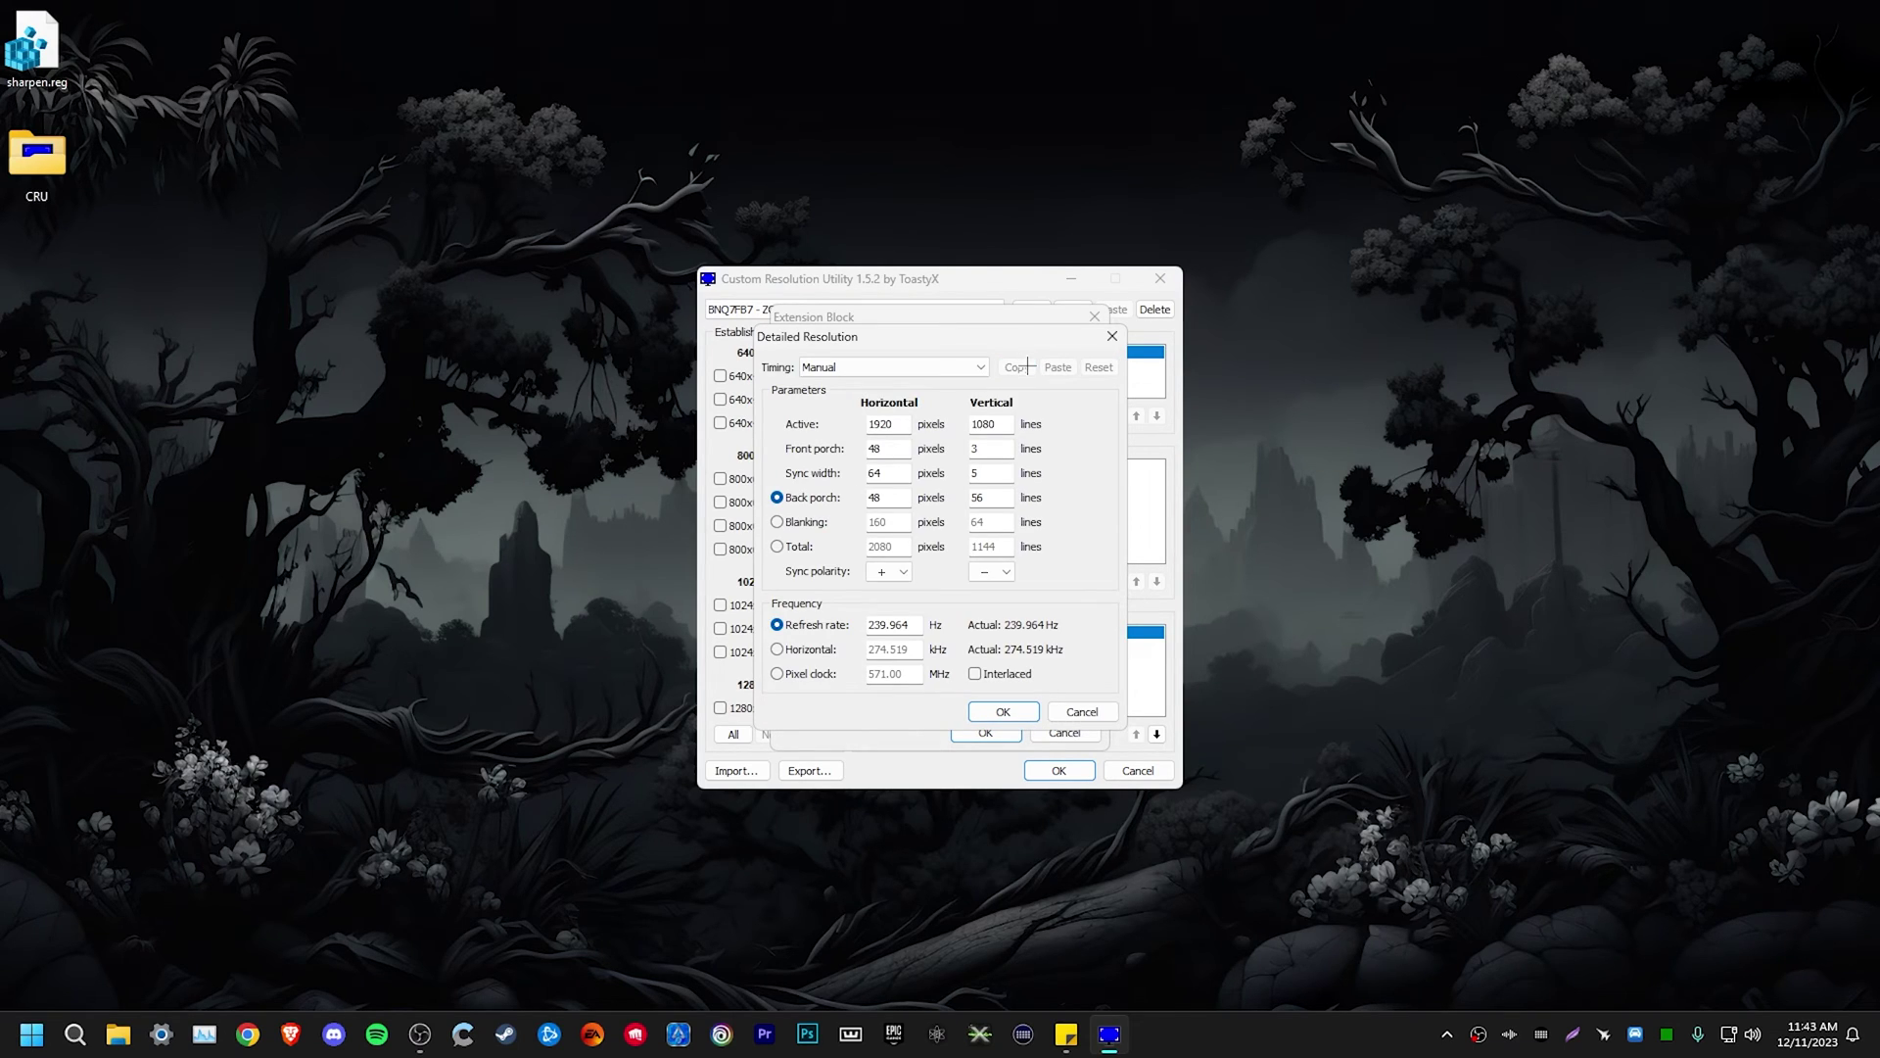
click(1002, 711)
- Delete all detailed resolutions and the TV resolutions data block, then confirm with OK
click(881, 391)
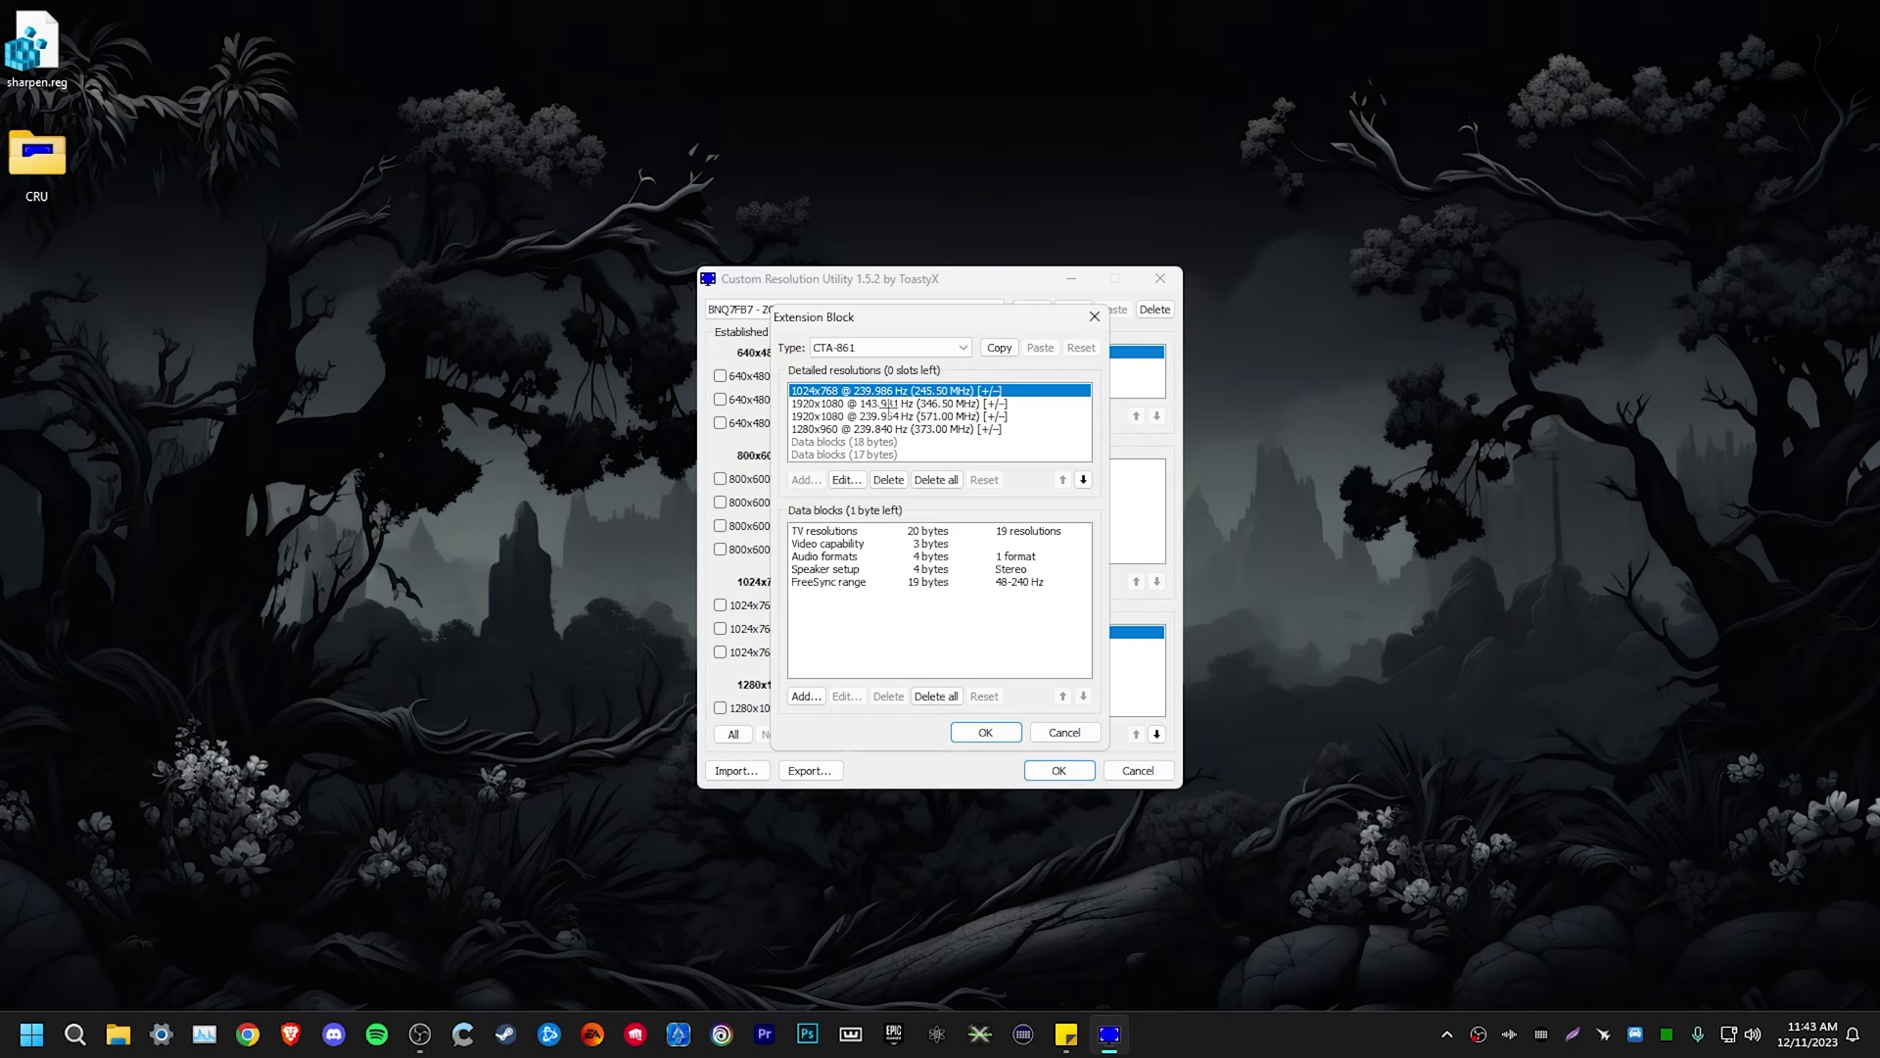
key(Delete)
key(Delete)
key(Delete)
key(Delete)
click(877, 531)
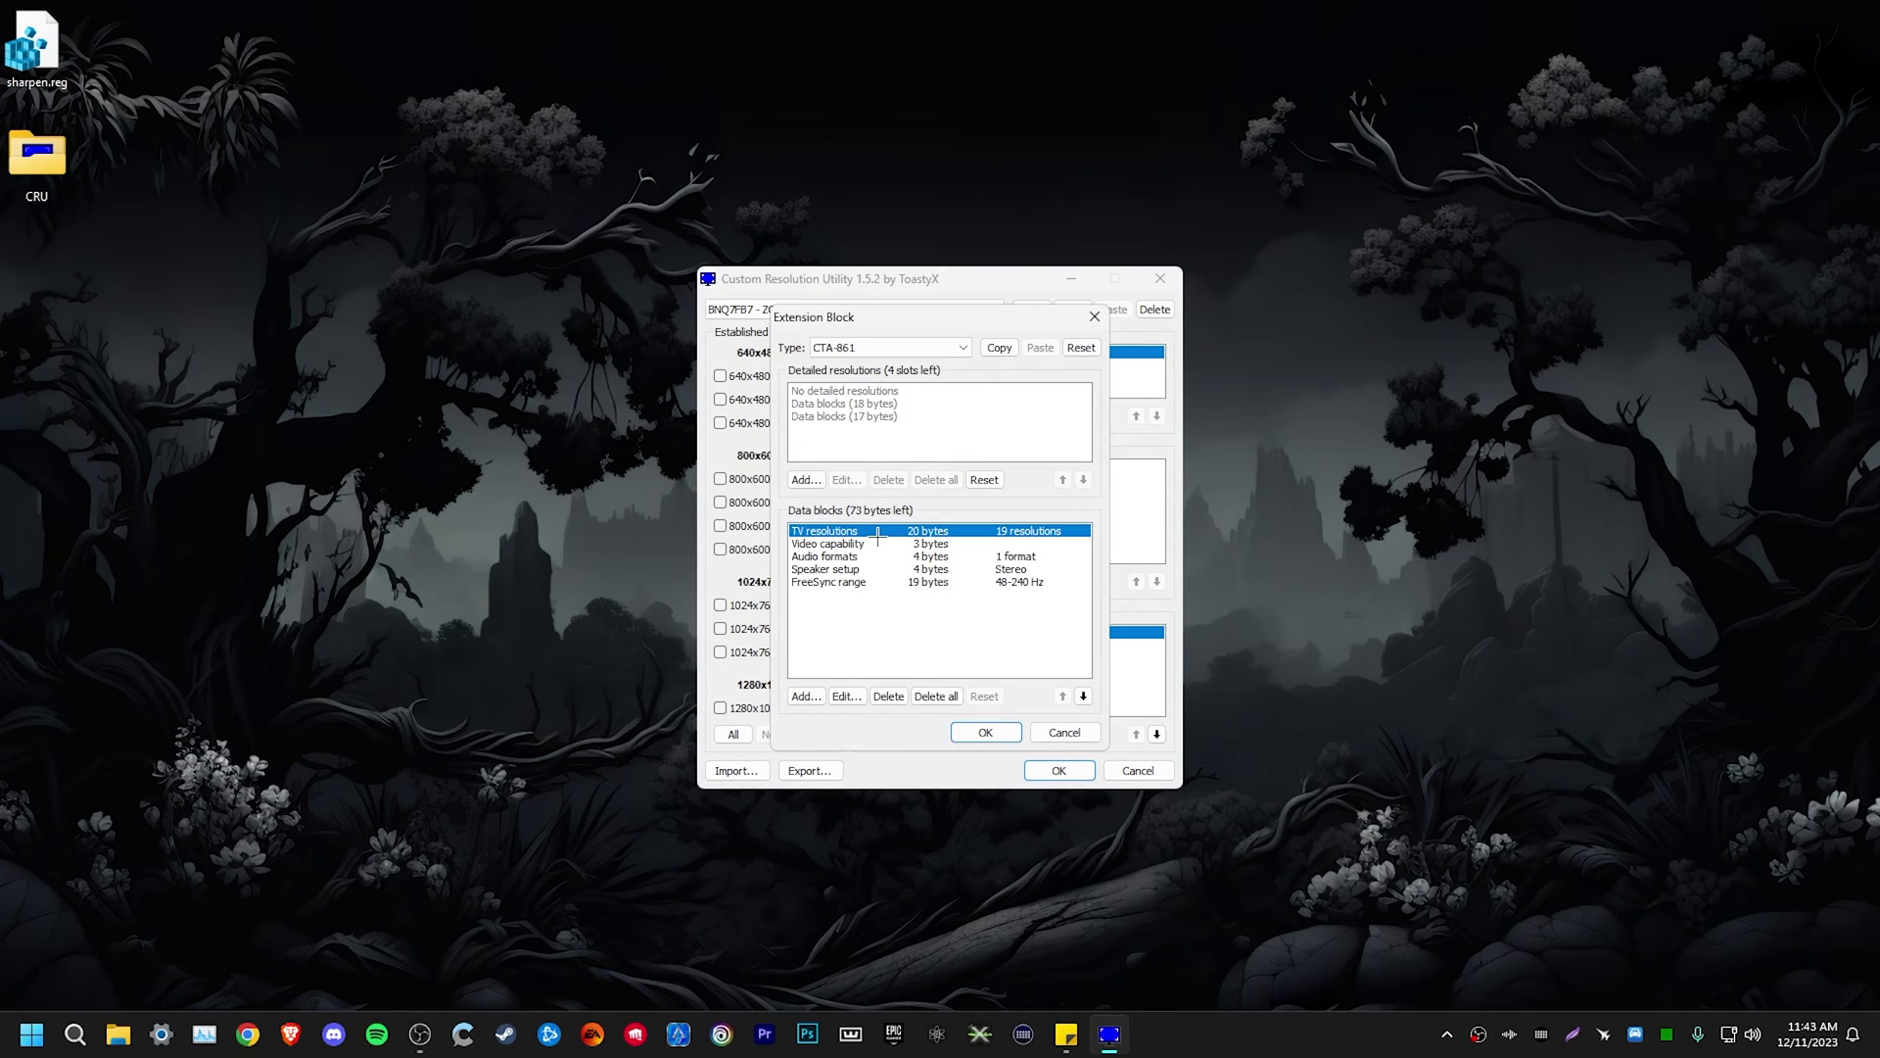
click(888, 696)
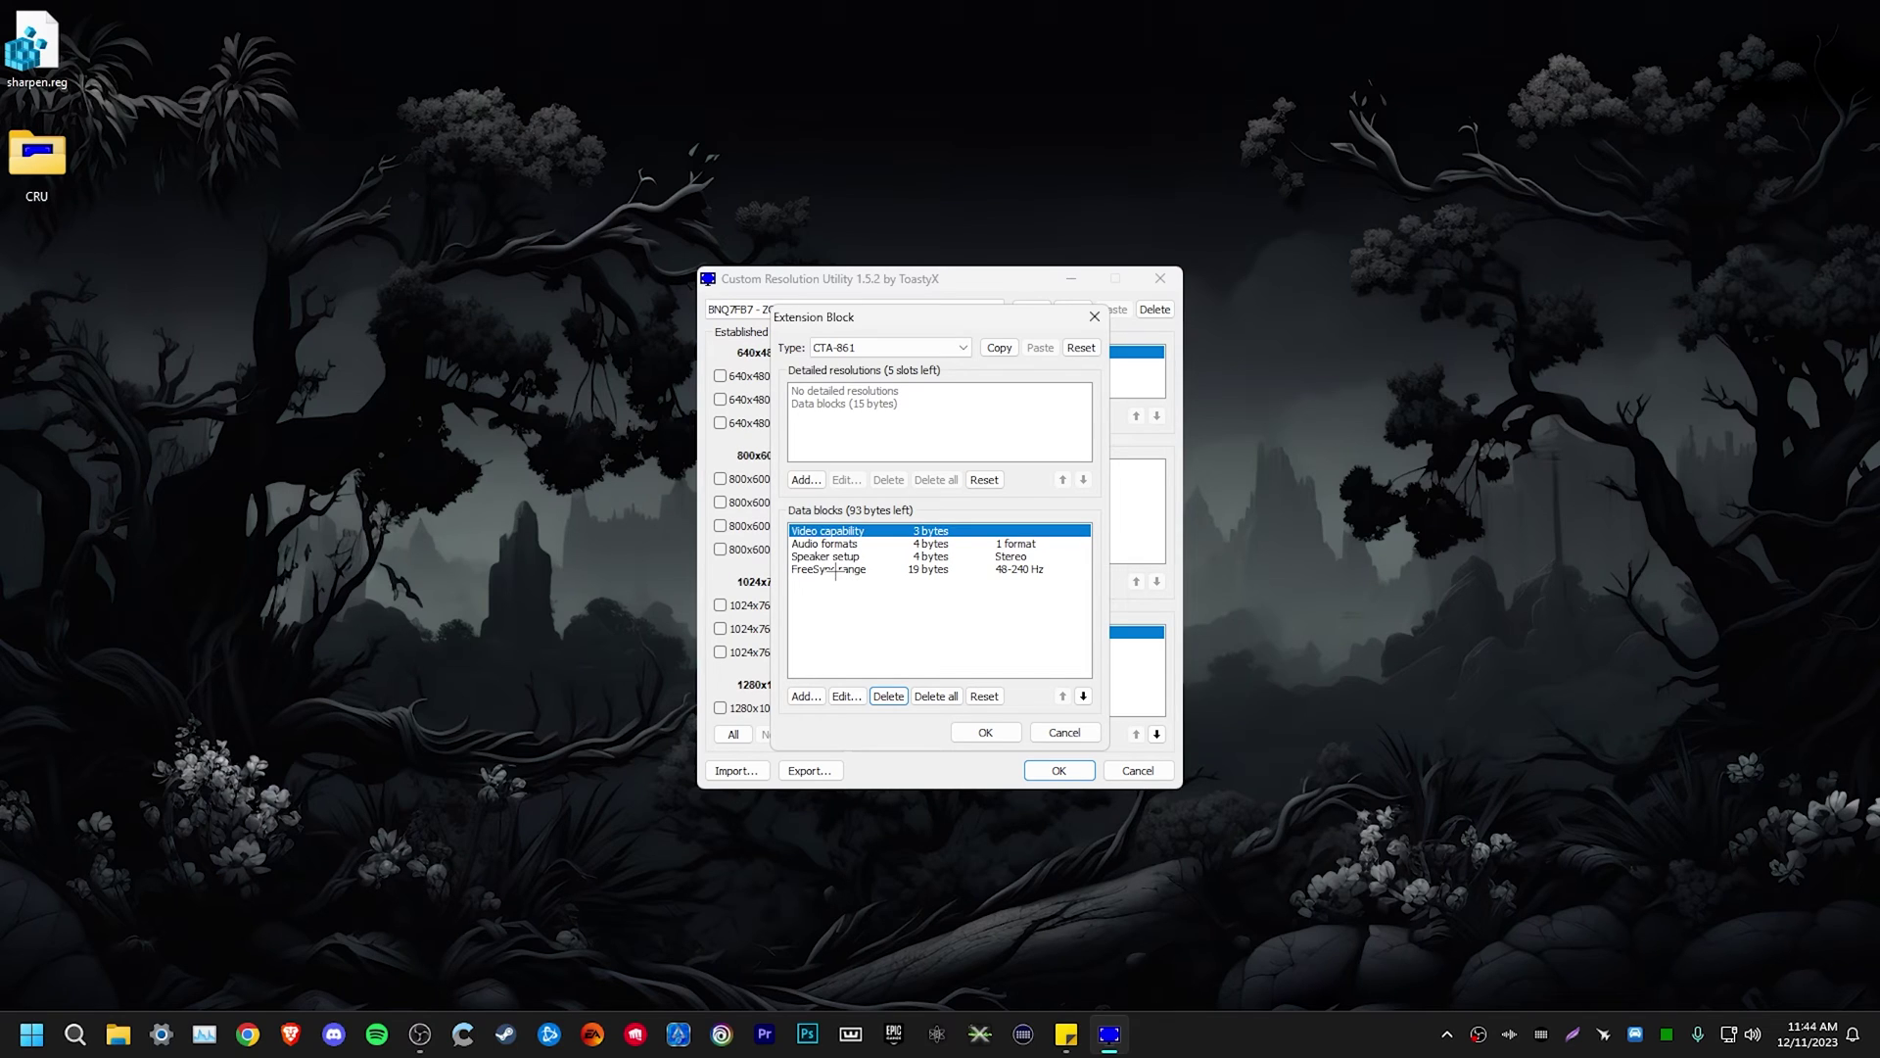
click(985, 732)
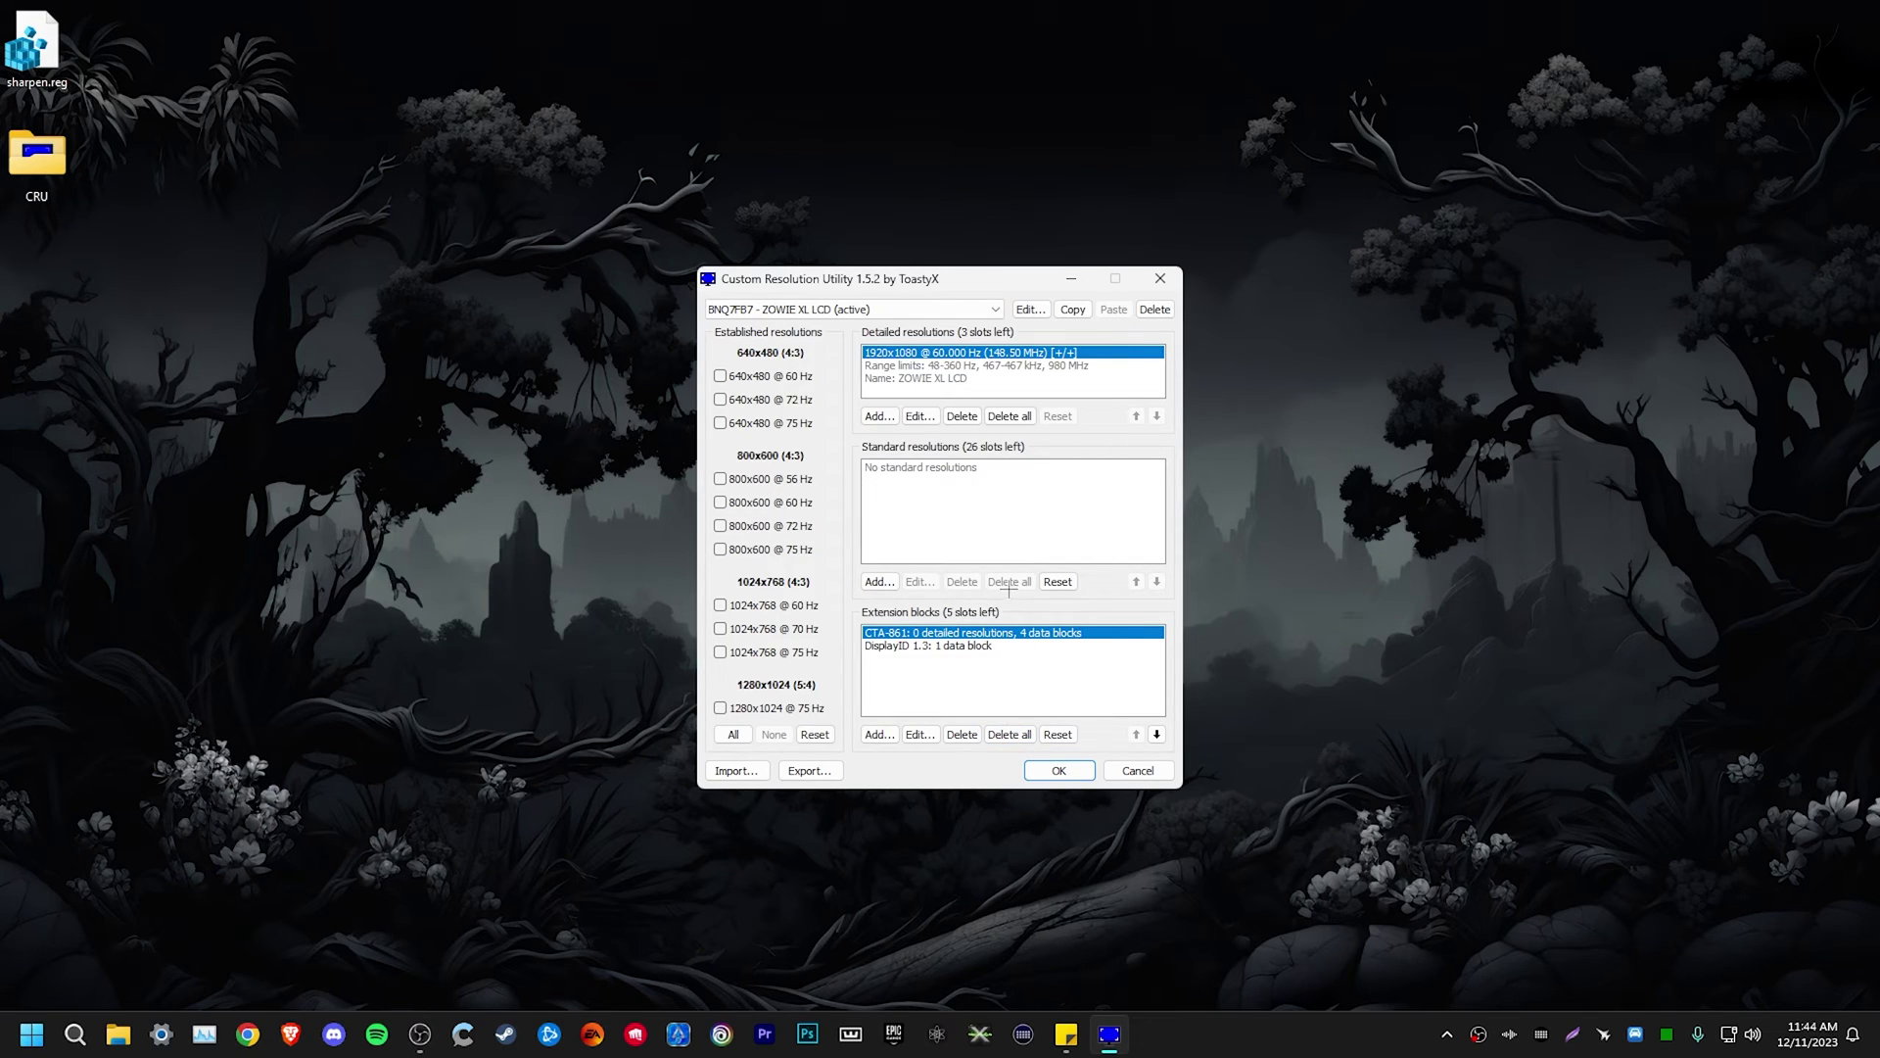
- Add a CTA-861 detailed resolution from the pasted timing with horizontal active 1600 (1600x1080 @ 239.967 Hz)
double_click(1093, 633)
click(803, 480)
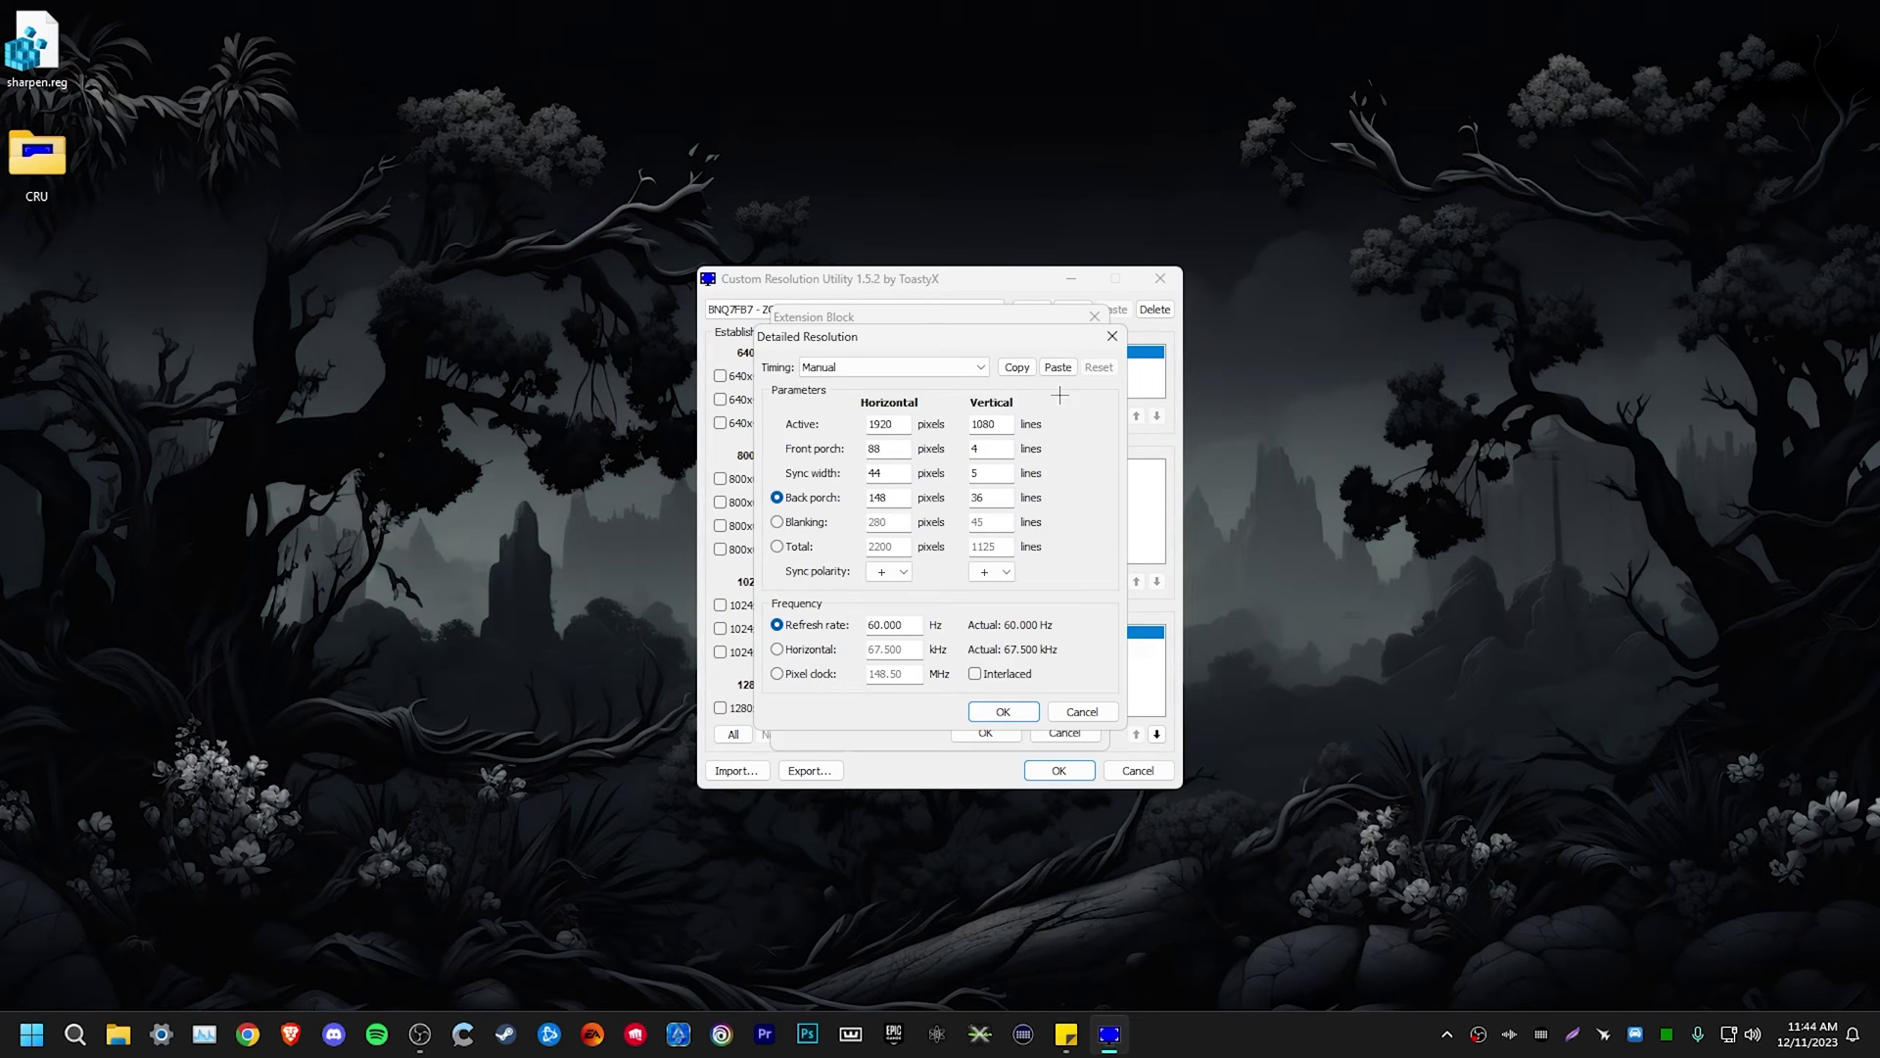
click(1057, 366)
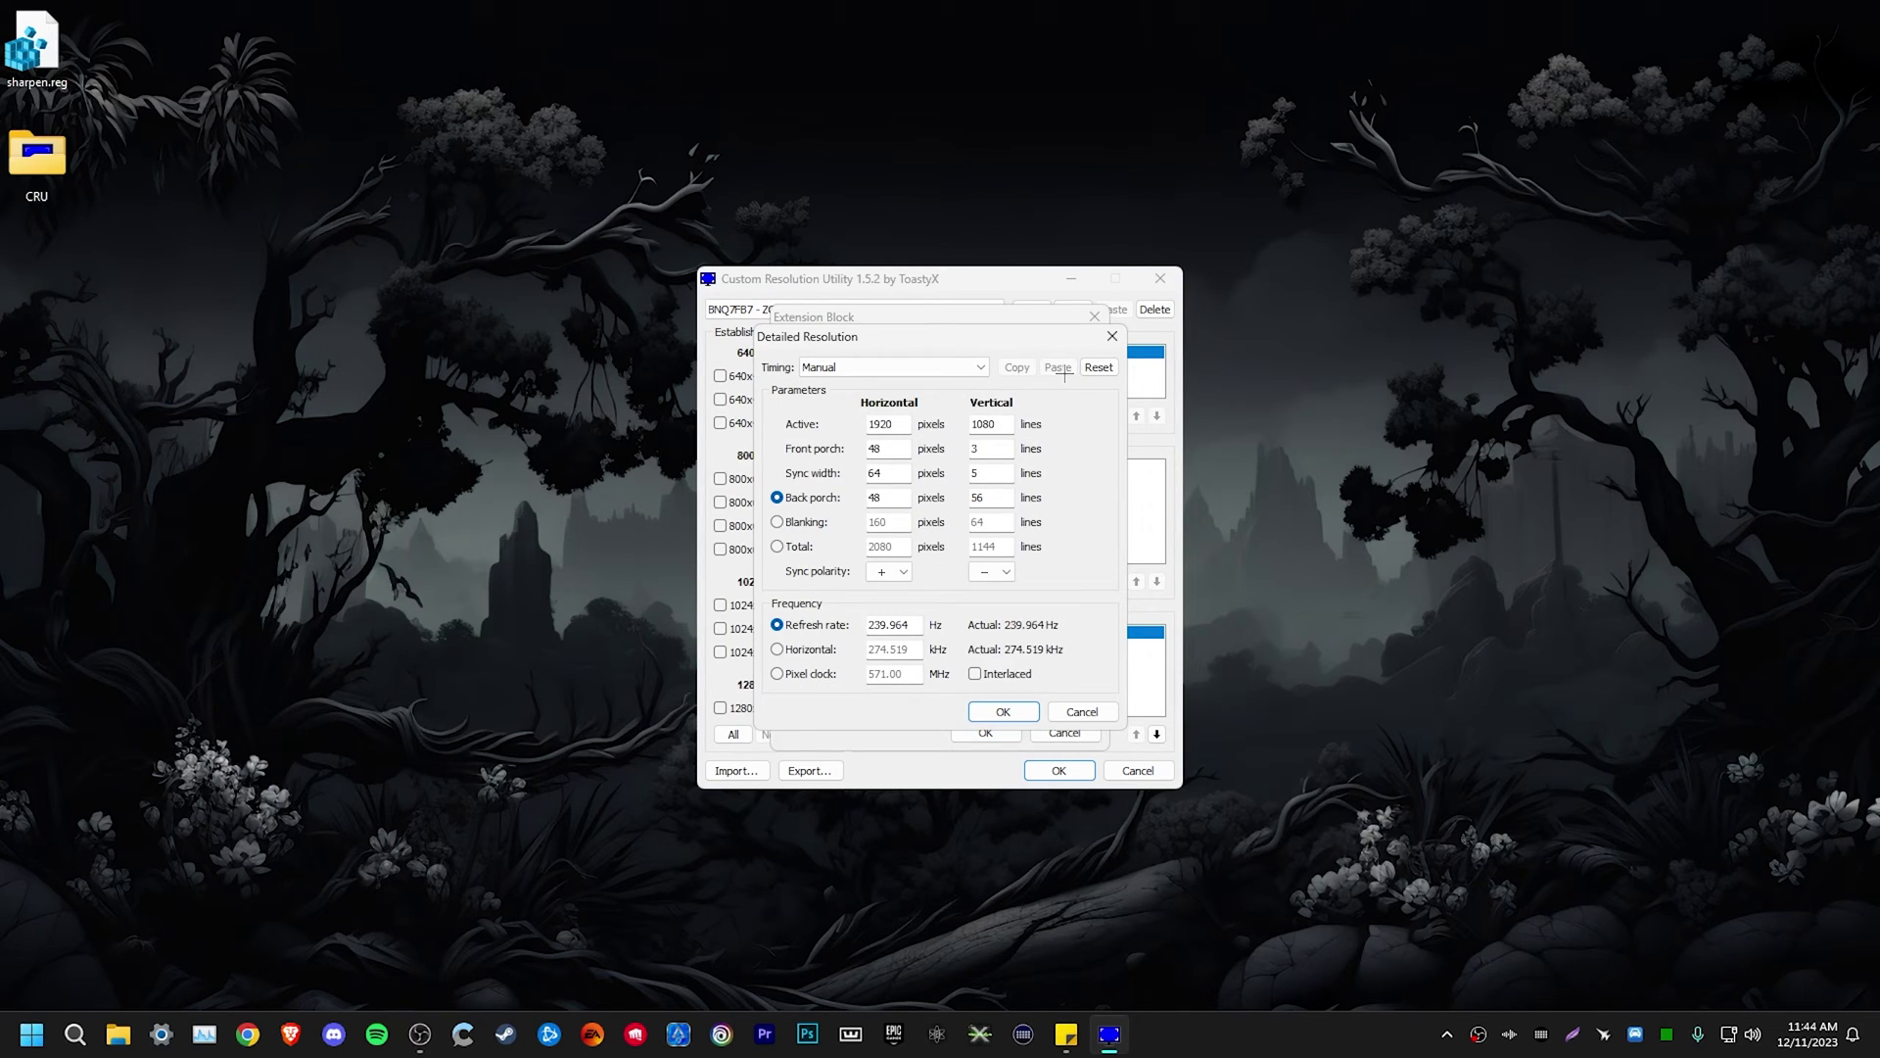
click(908, 427)
double_click(909, 427)
text(1600)
click(1003, 711)
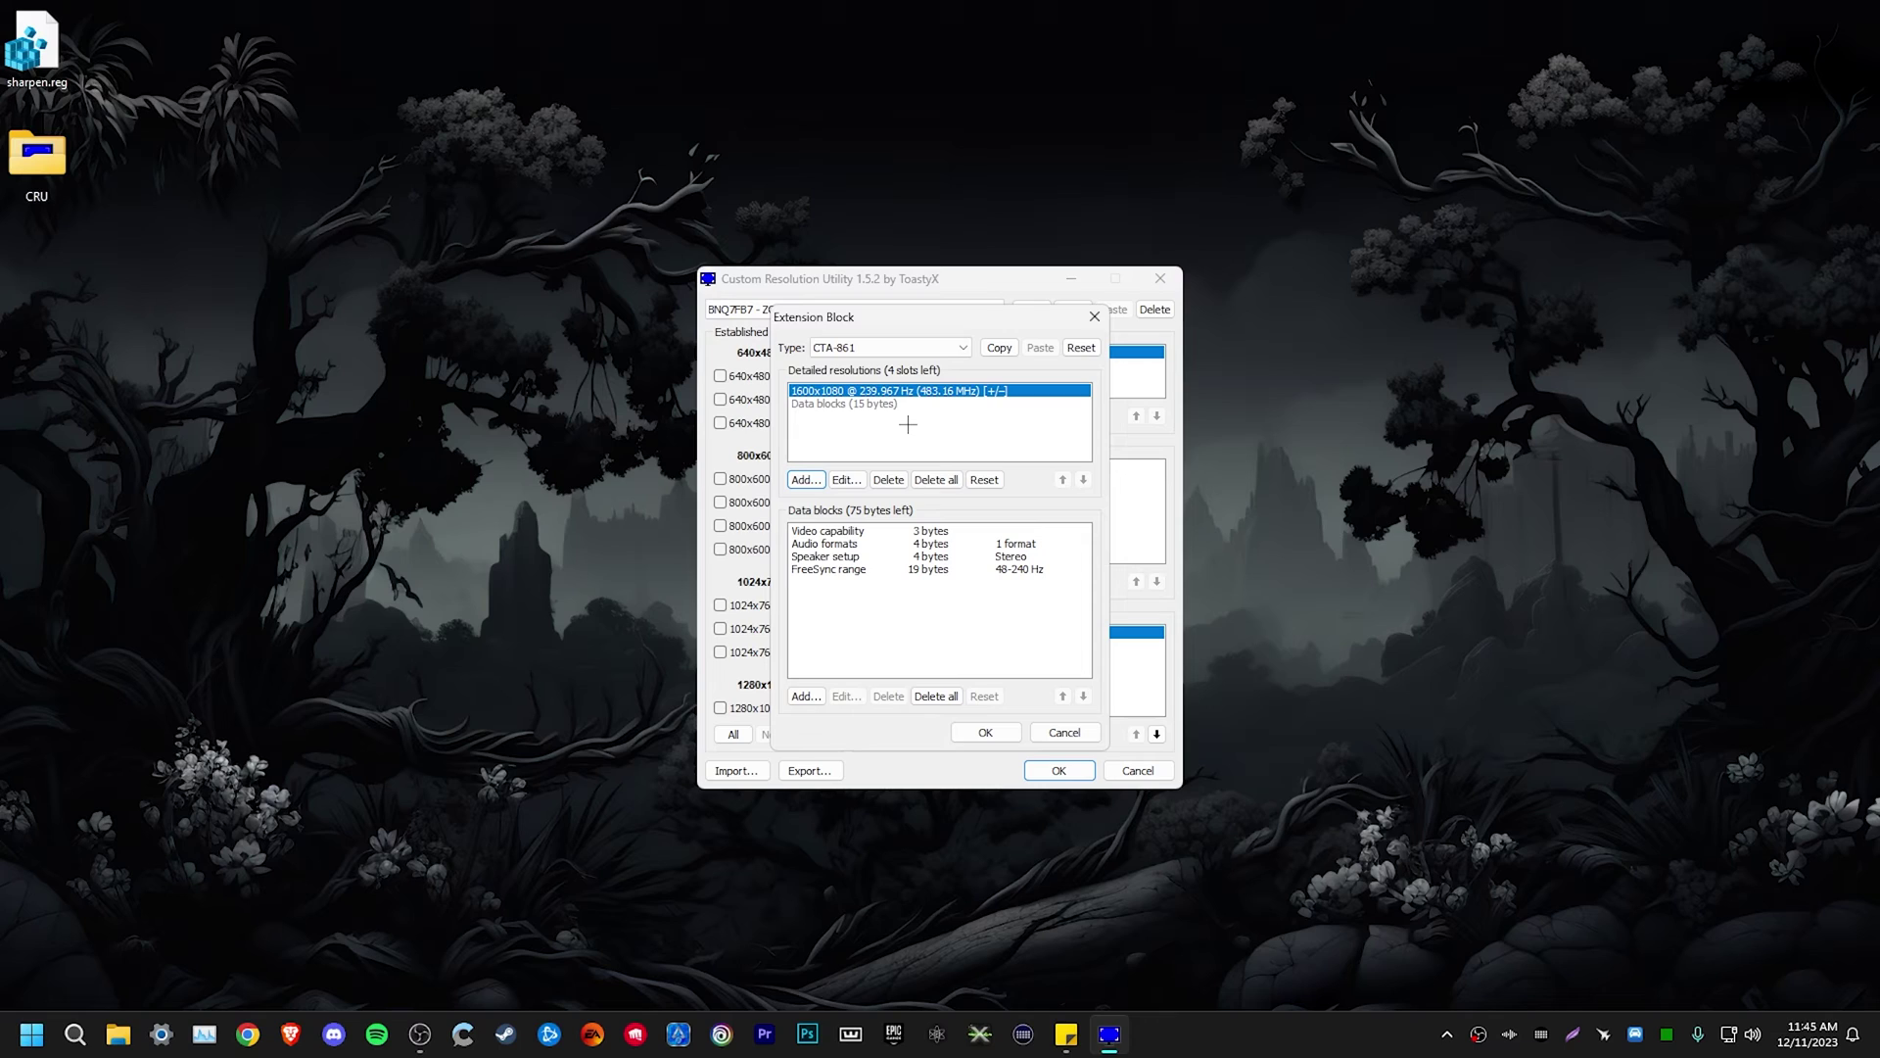
click(985, 732)
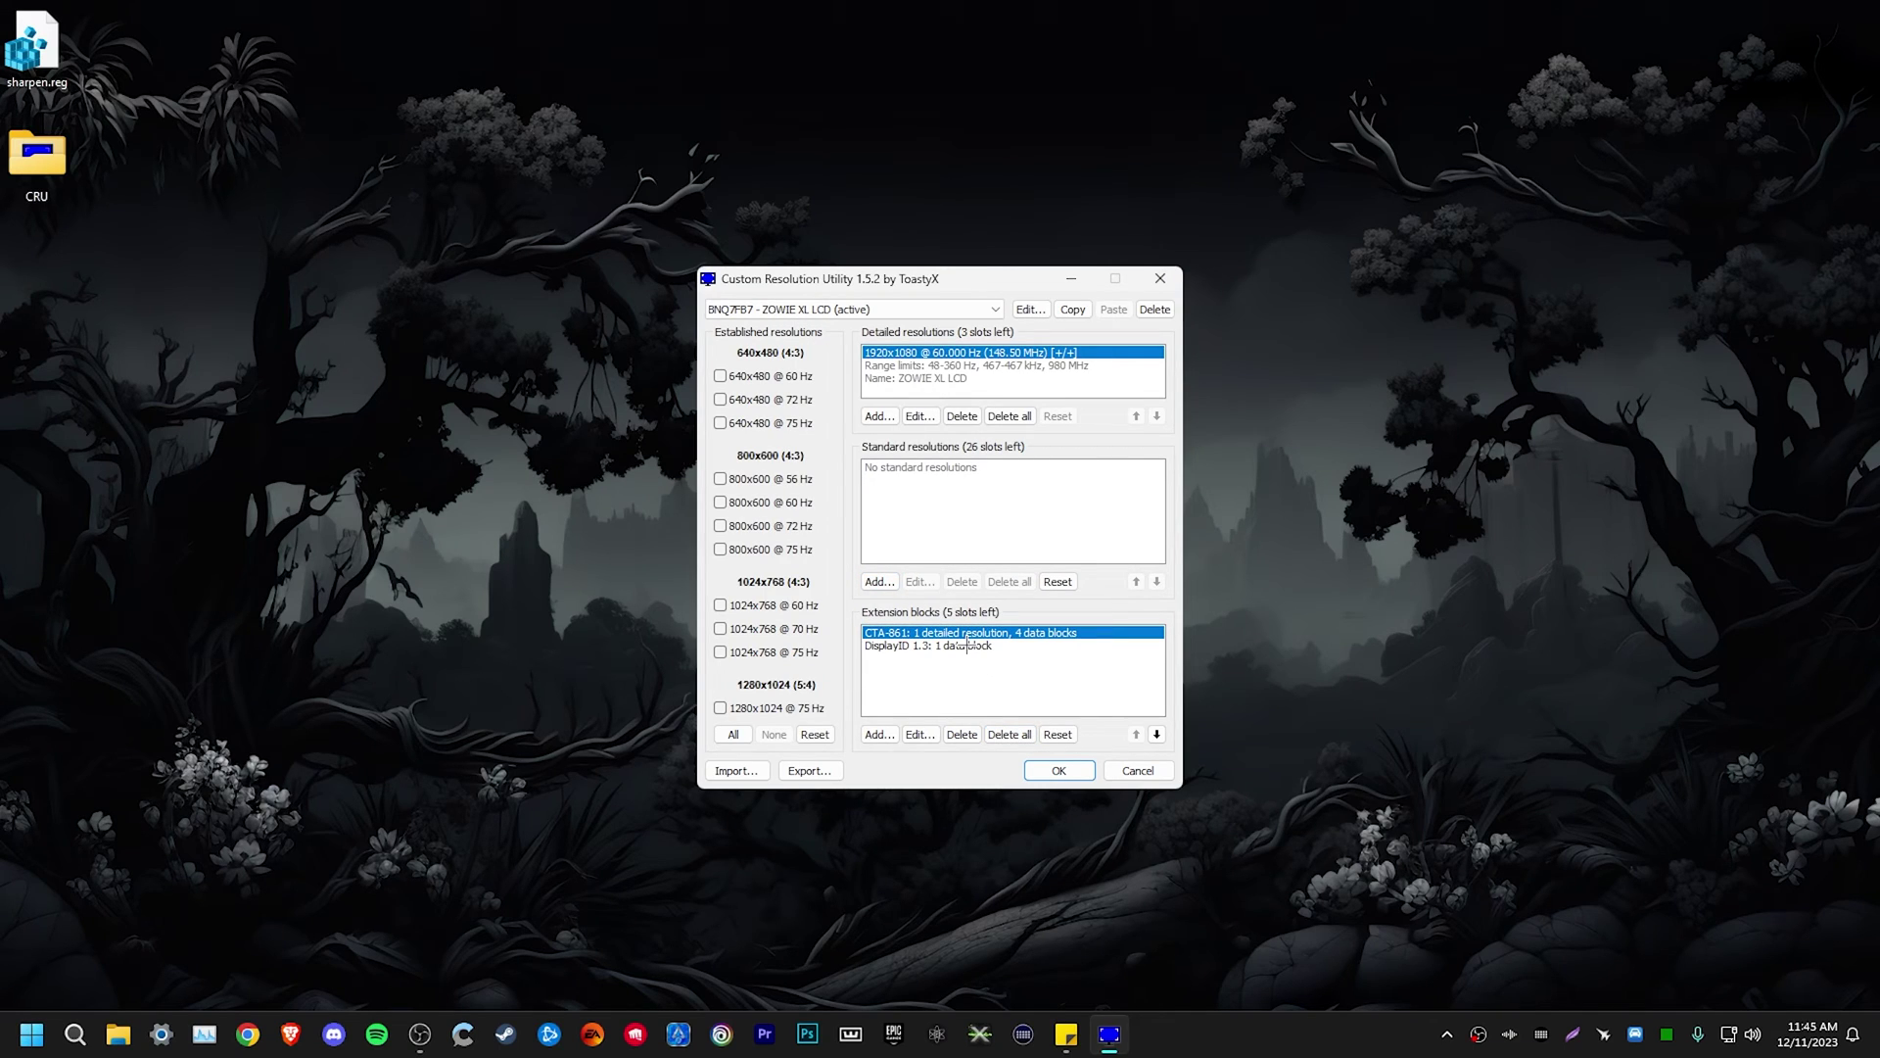
- Open DisplayID 1.3's detailed resolutions and delete all four existing entries
double_click(1018, 647)
double_click(932, 391)
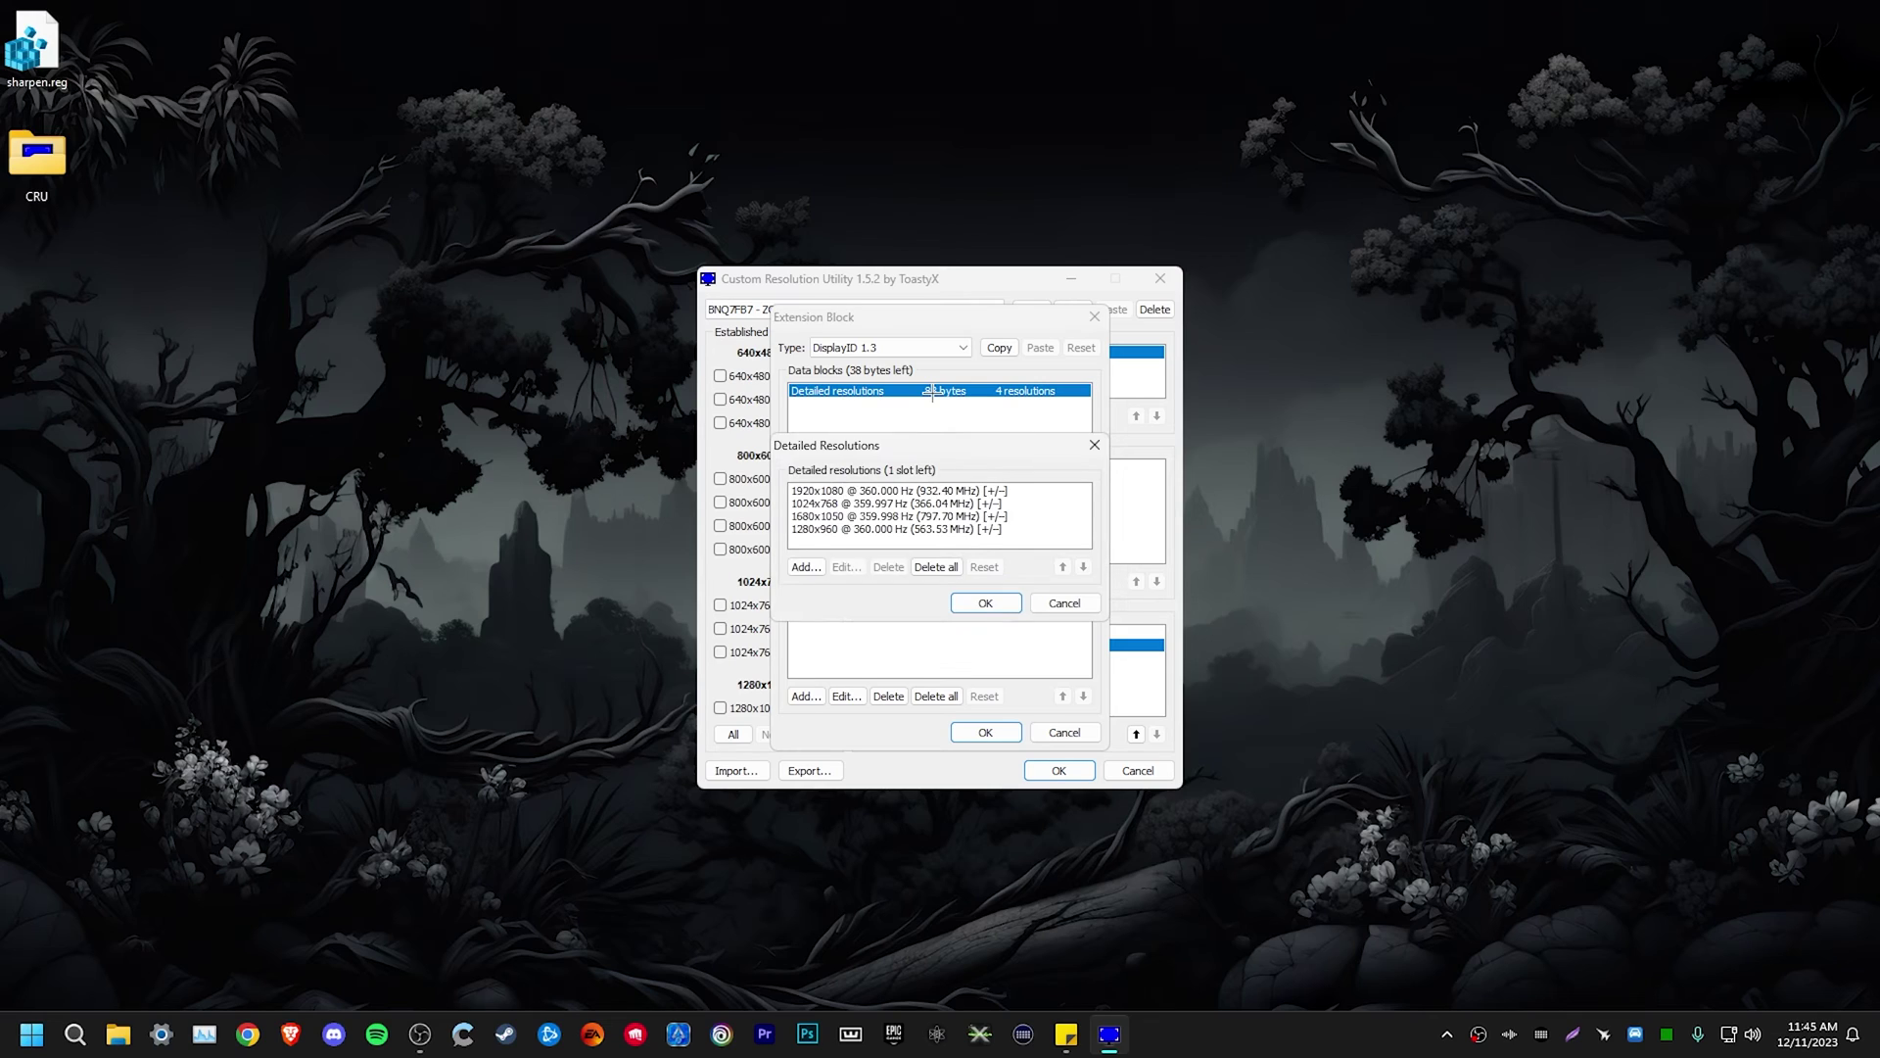
click(936, 568)
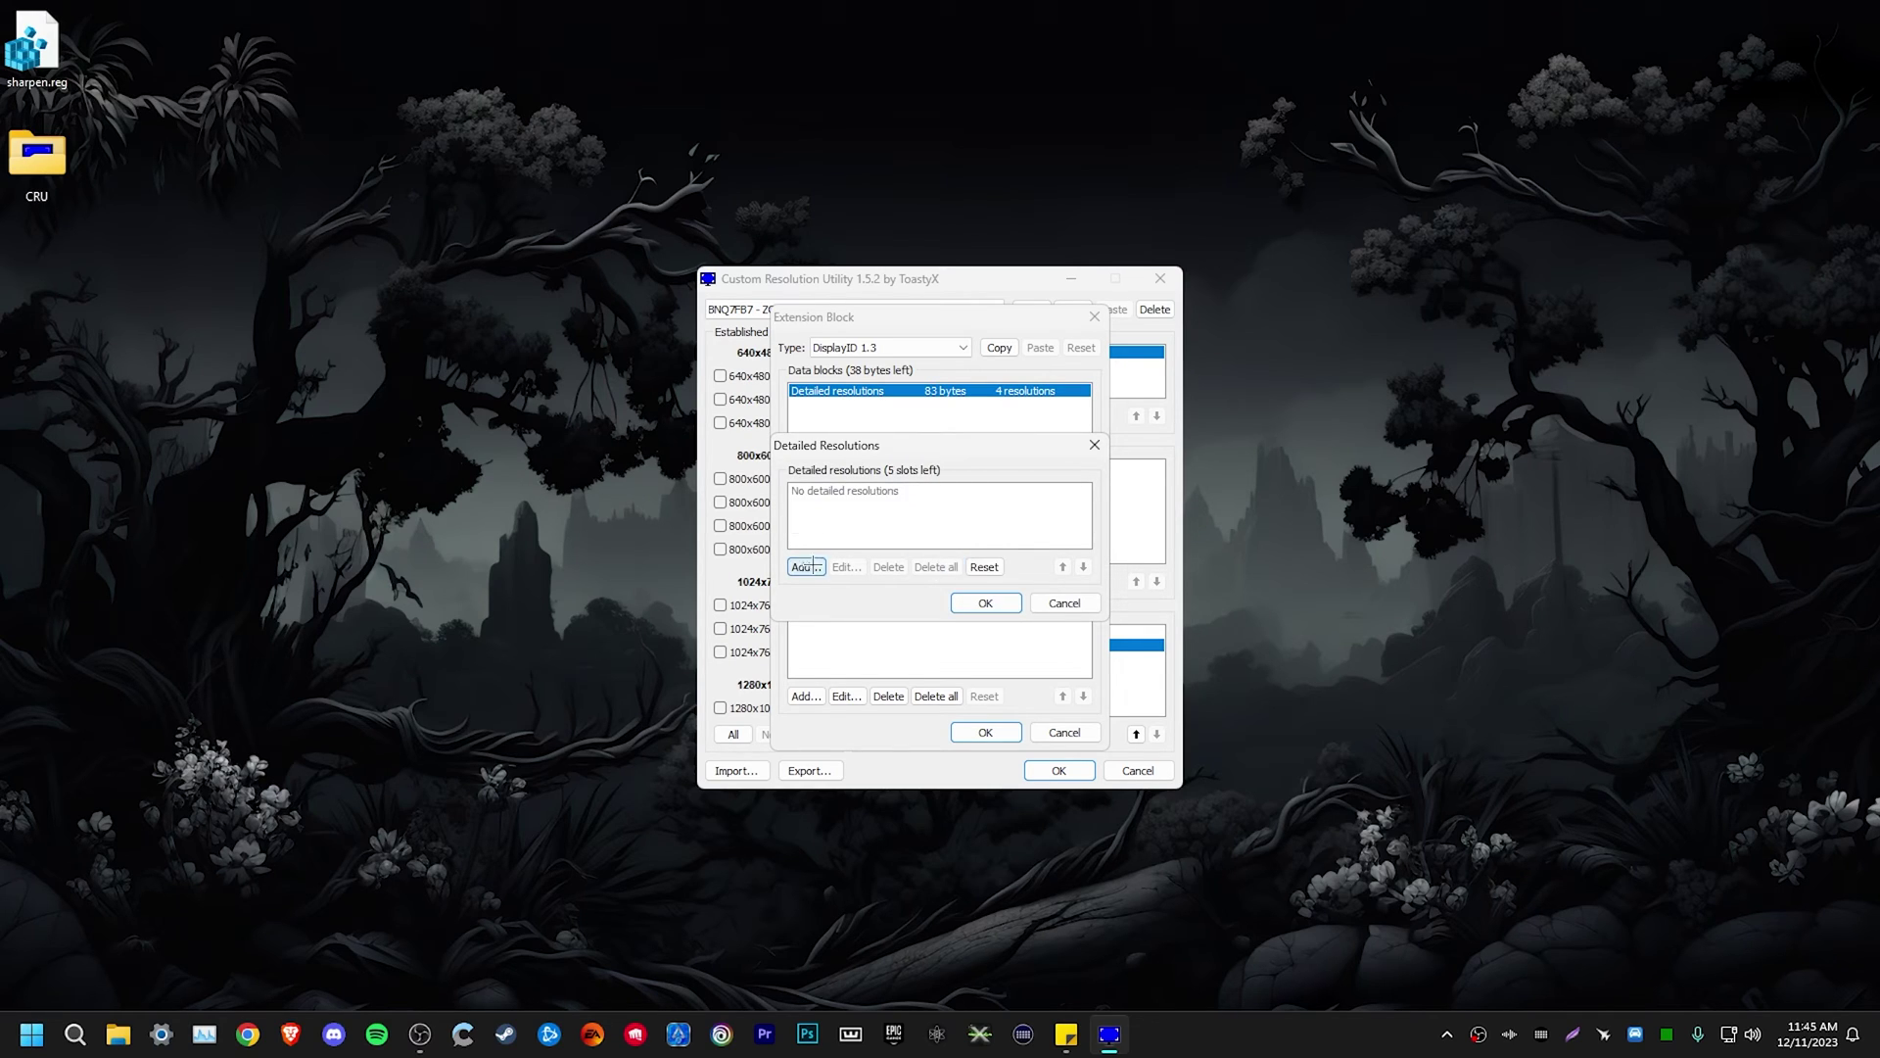
- Add a detailed resolution from the pasted timing with refresh rate 360 Hz and horizontal active 1350
click(806, 567)
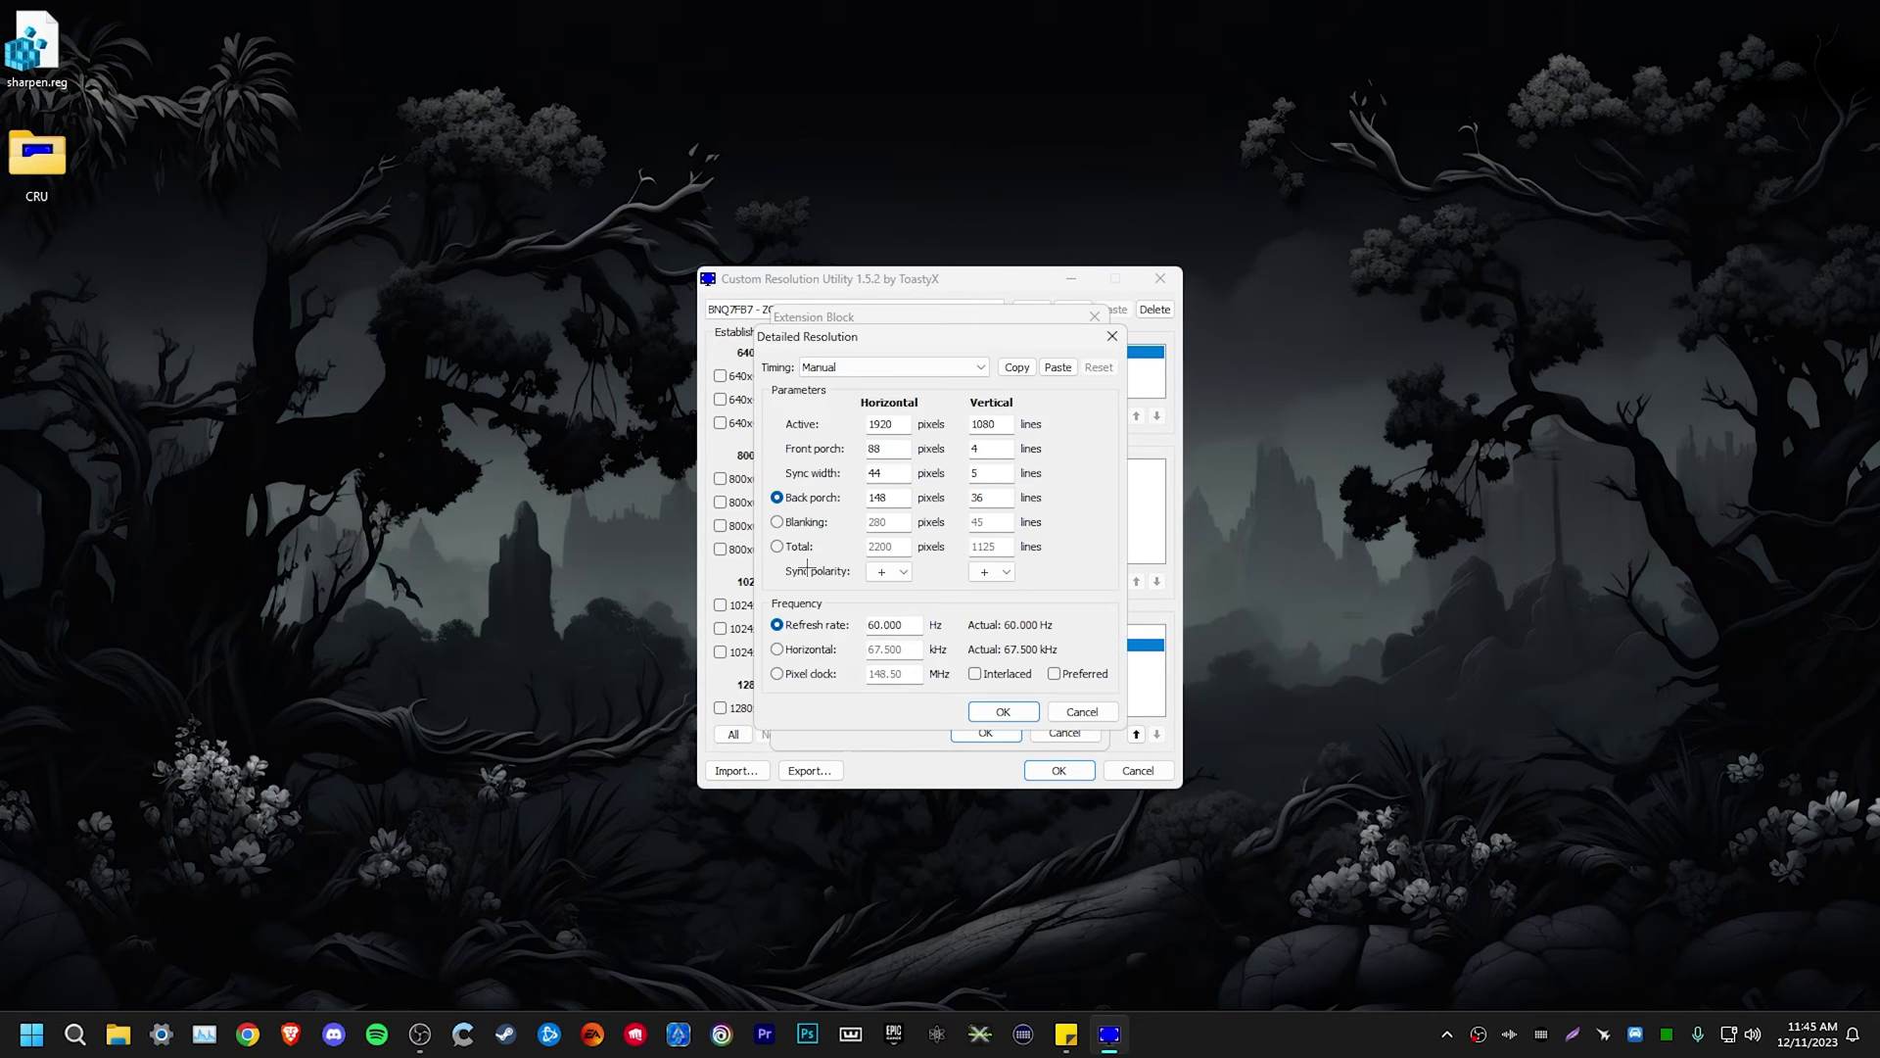
click(1057, 367)
double_click(886, 625)
text(360)
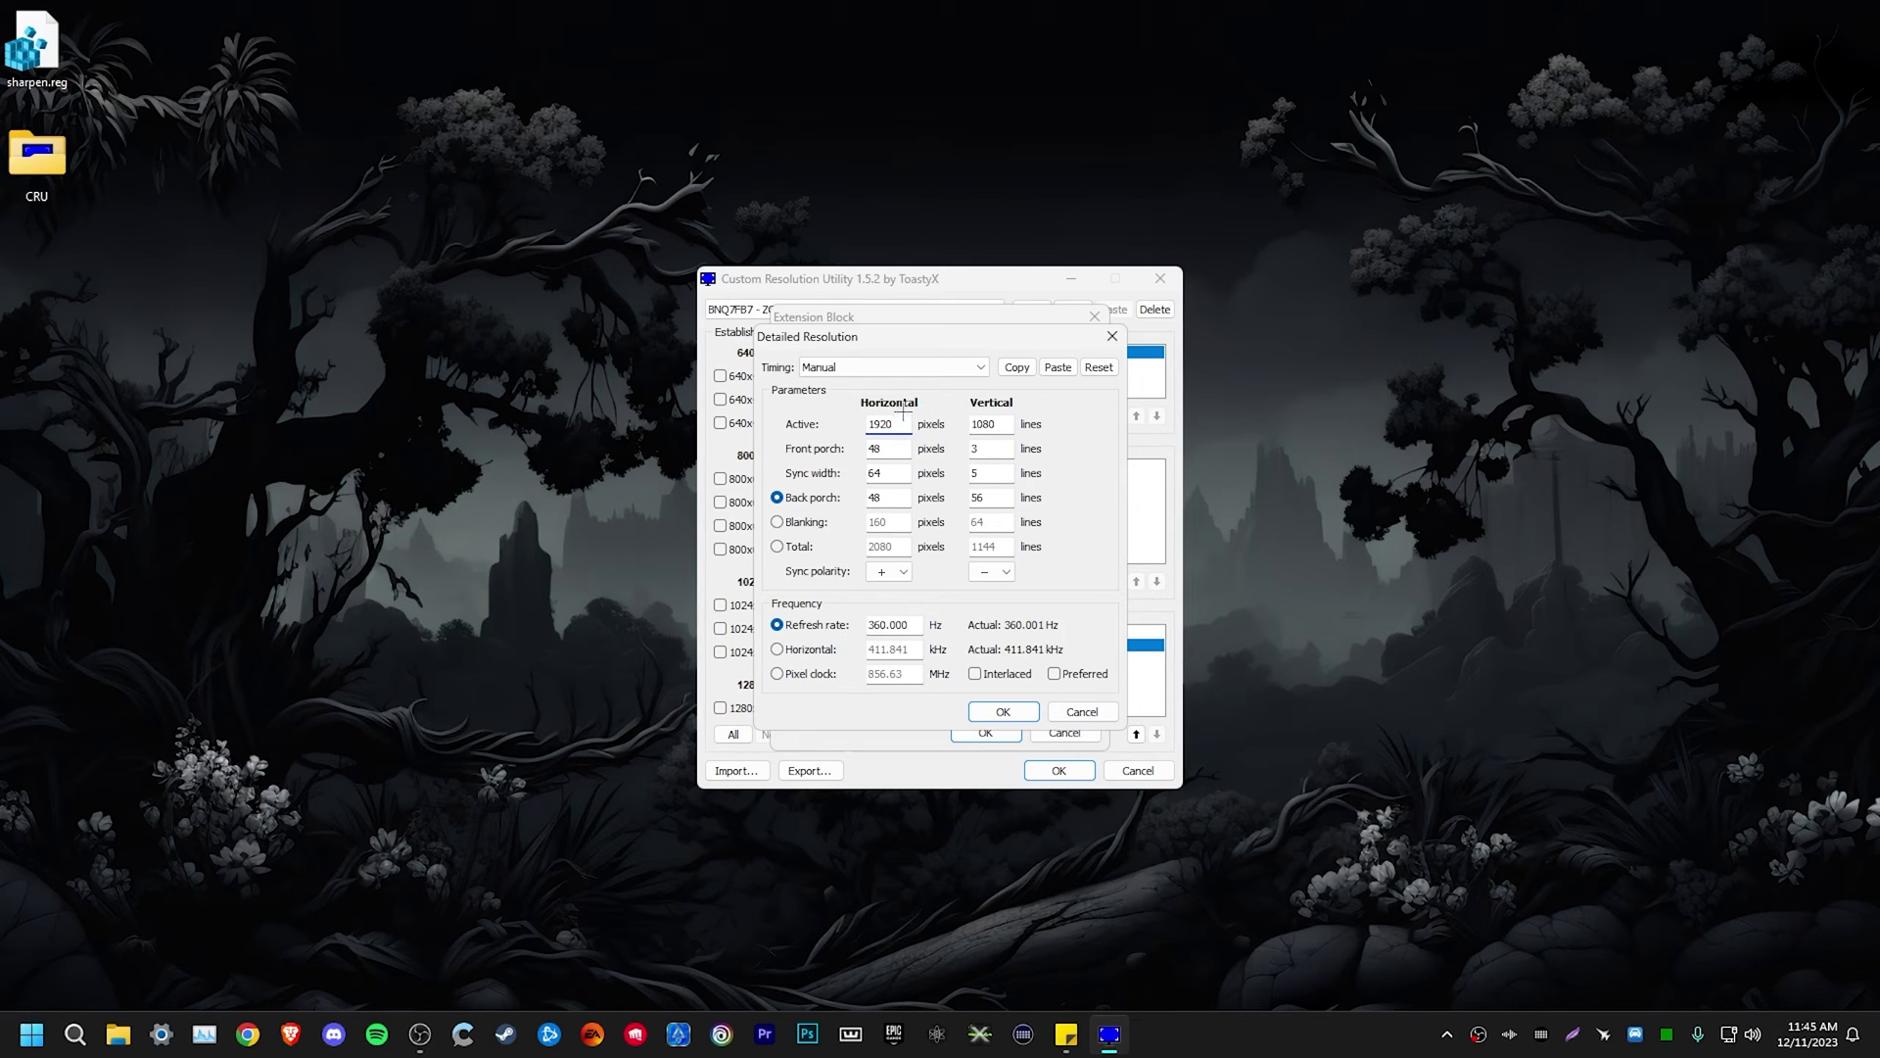
click(954, 367)
drag(909, 425, 862, 413)
text(1350)
click(1003, 712)
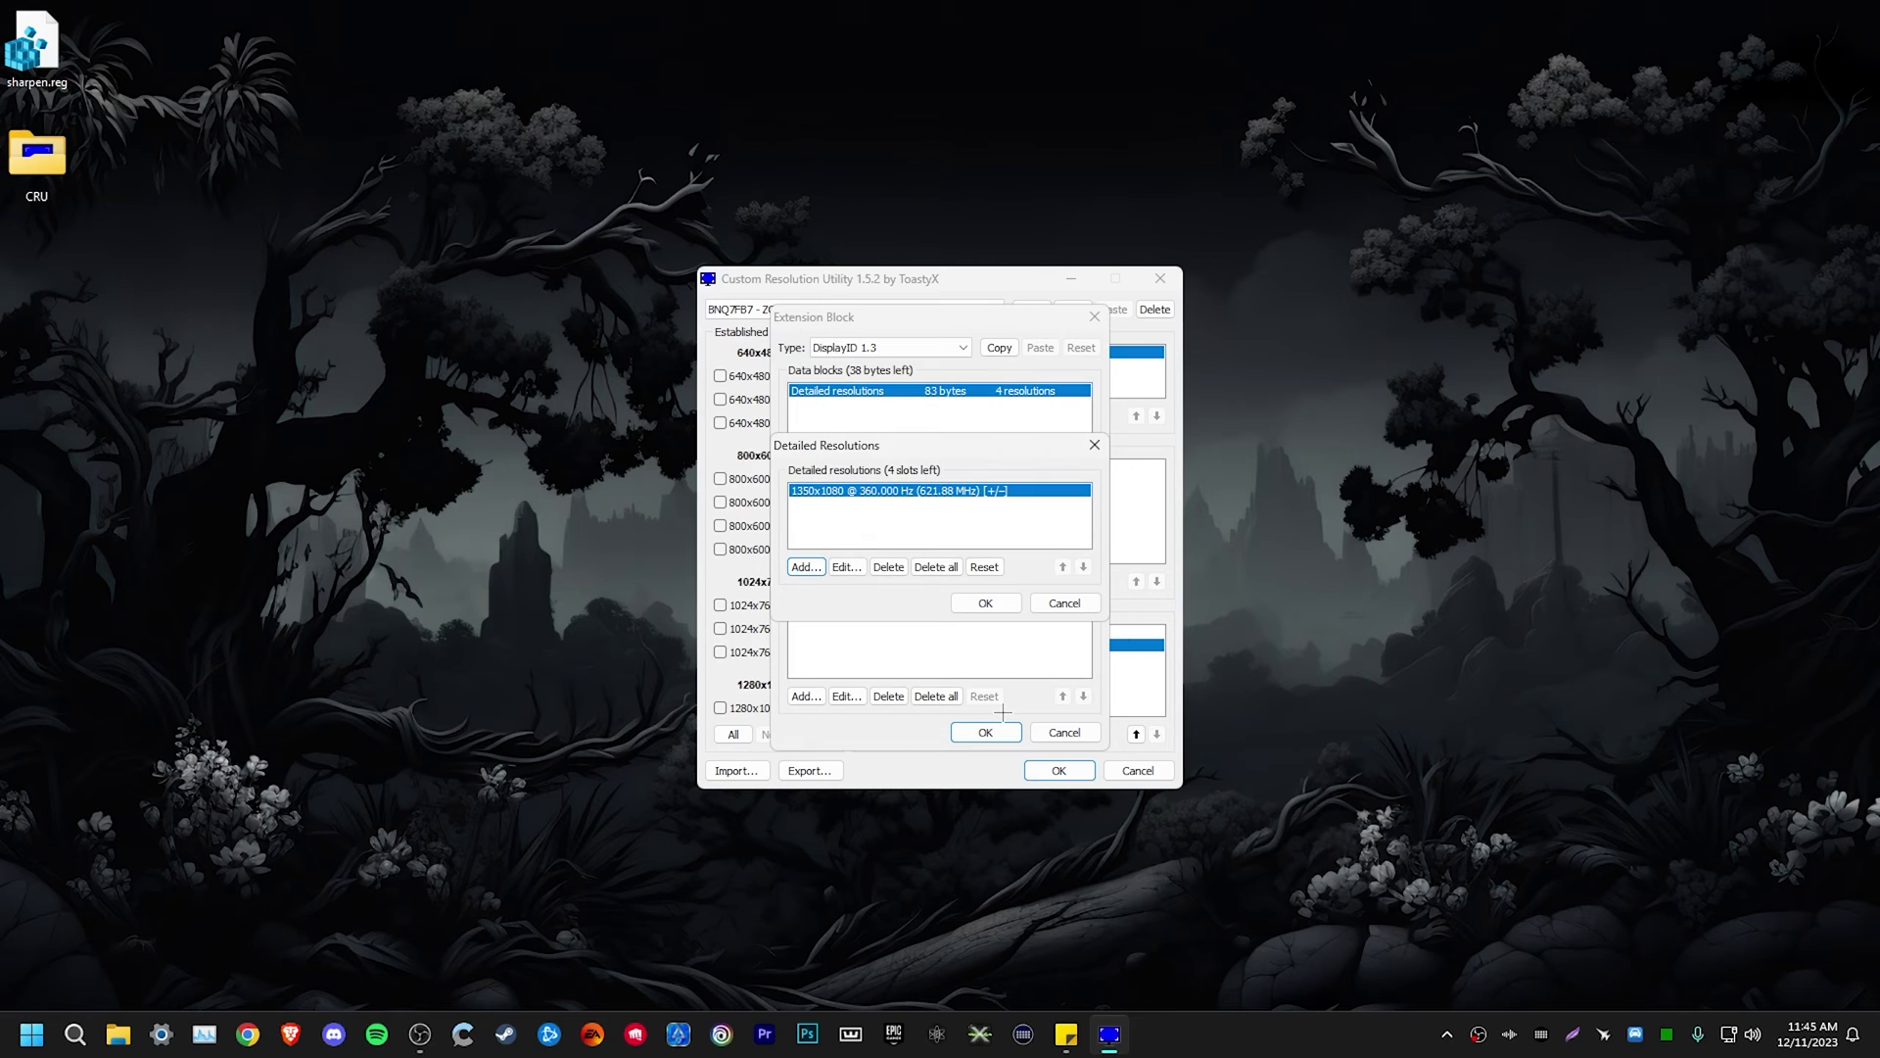
- Save the DisplayID 1.3 block, then add a 1920x1080 @ 240 Hz detailed resolution to CTA-861
click(990, 733)
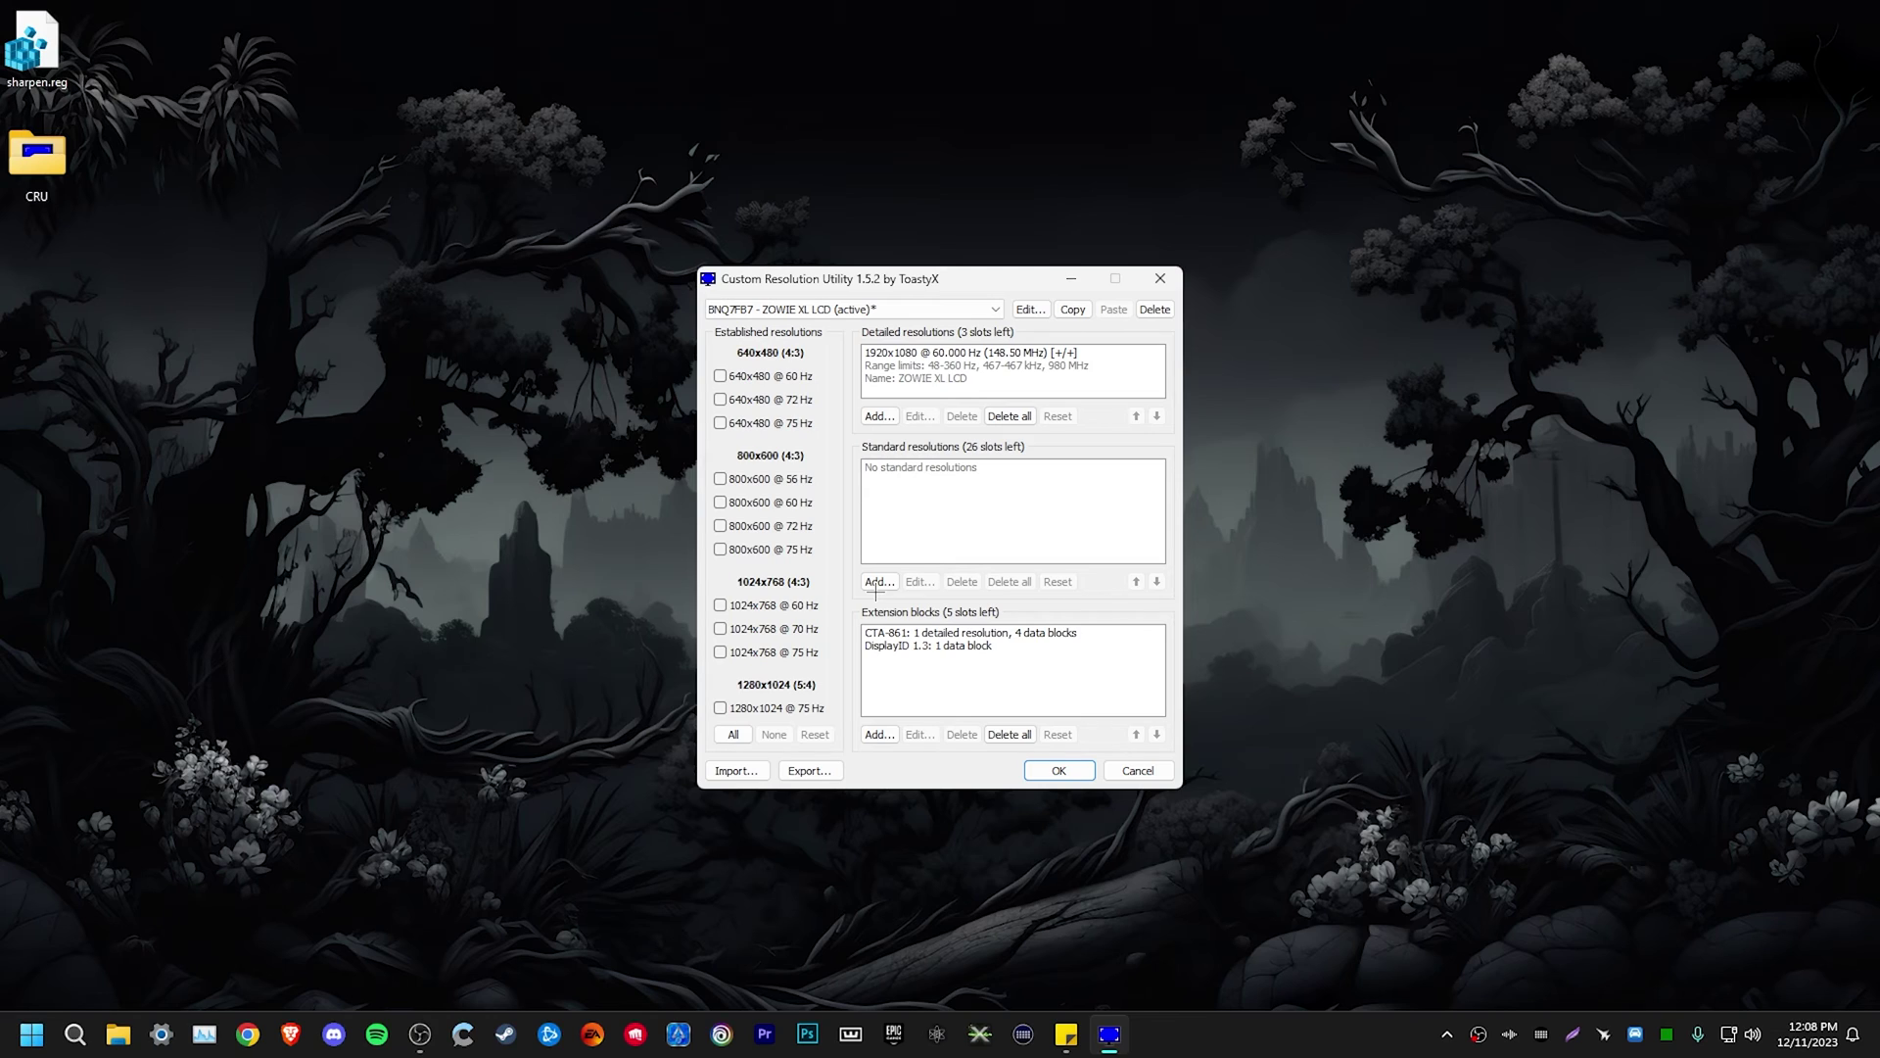
click(894, 646)
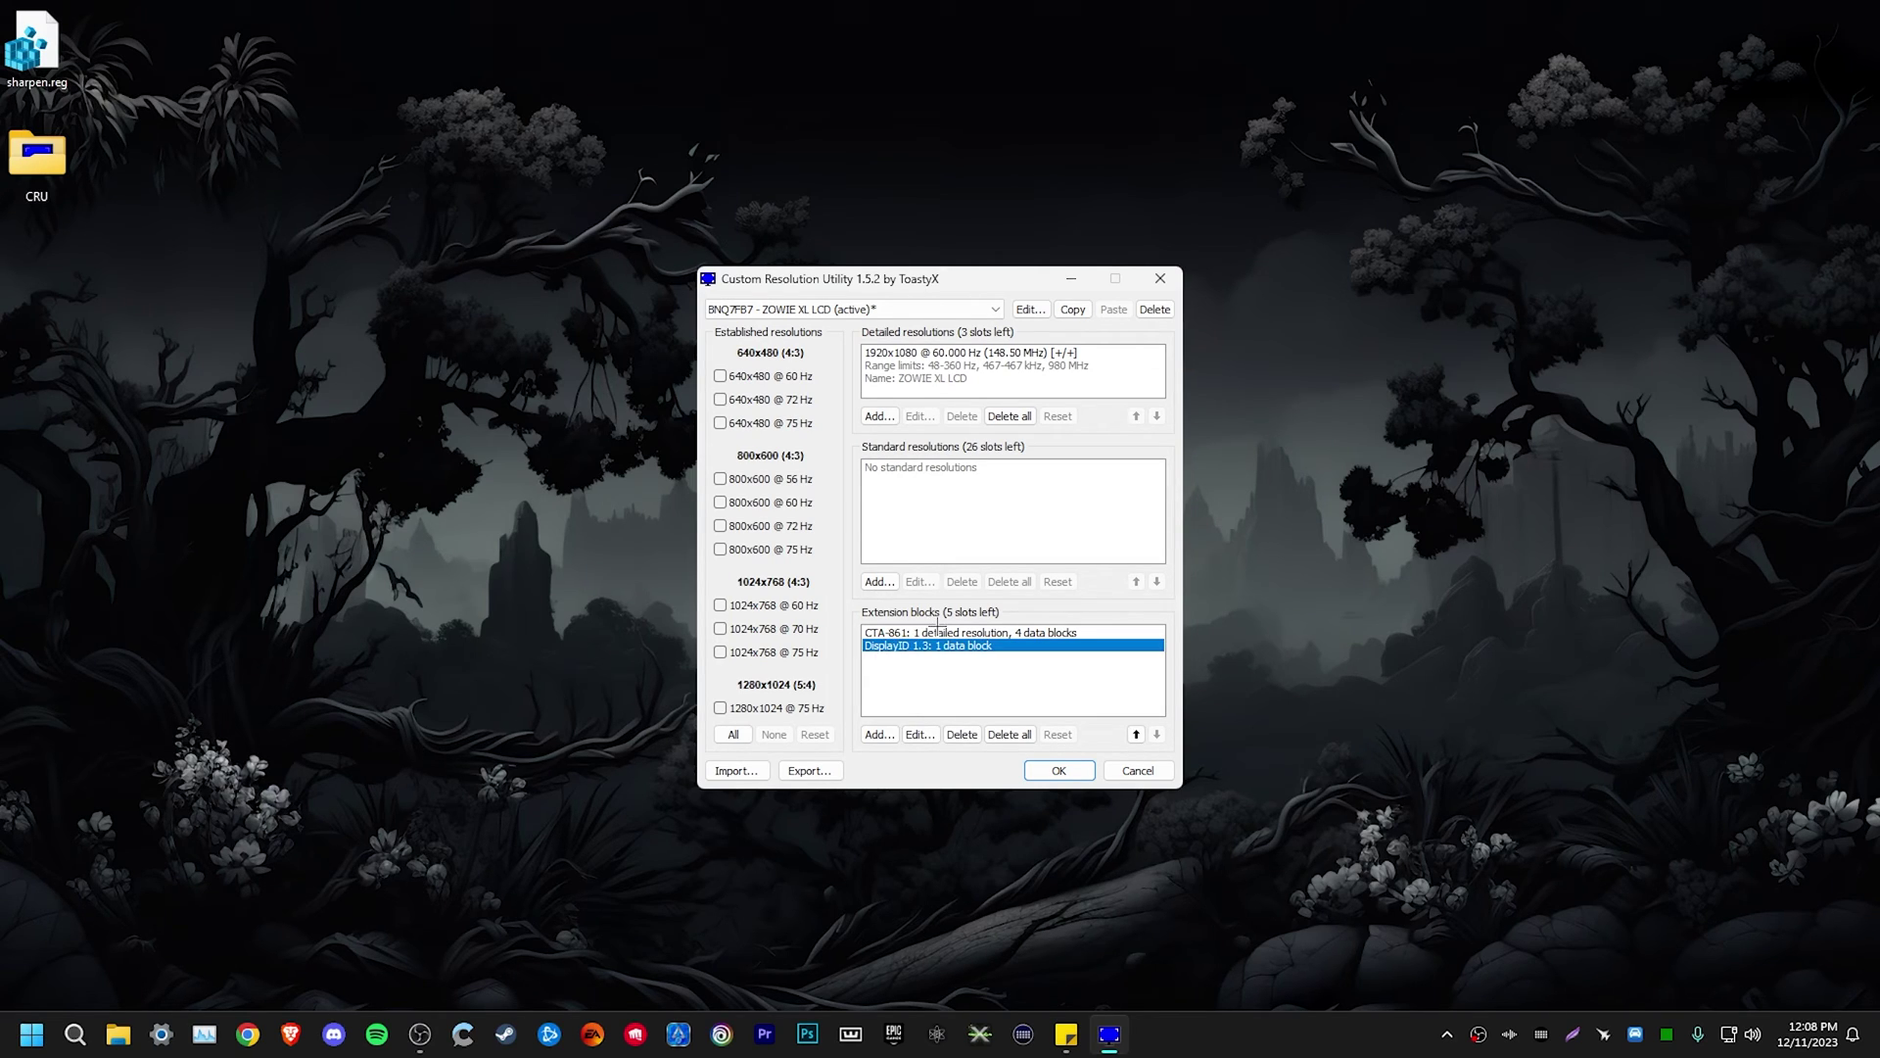
double_click(935, 633)
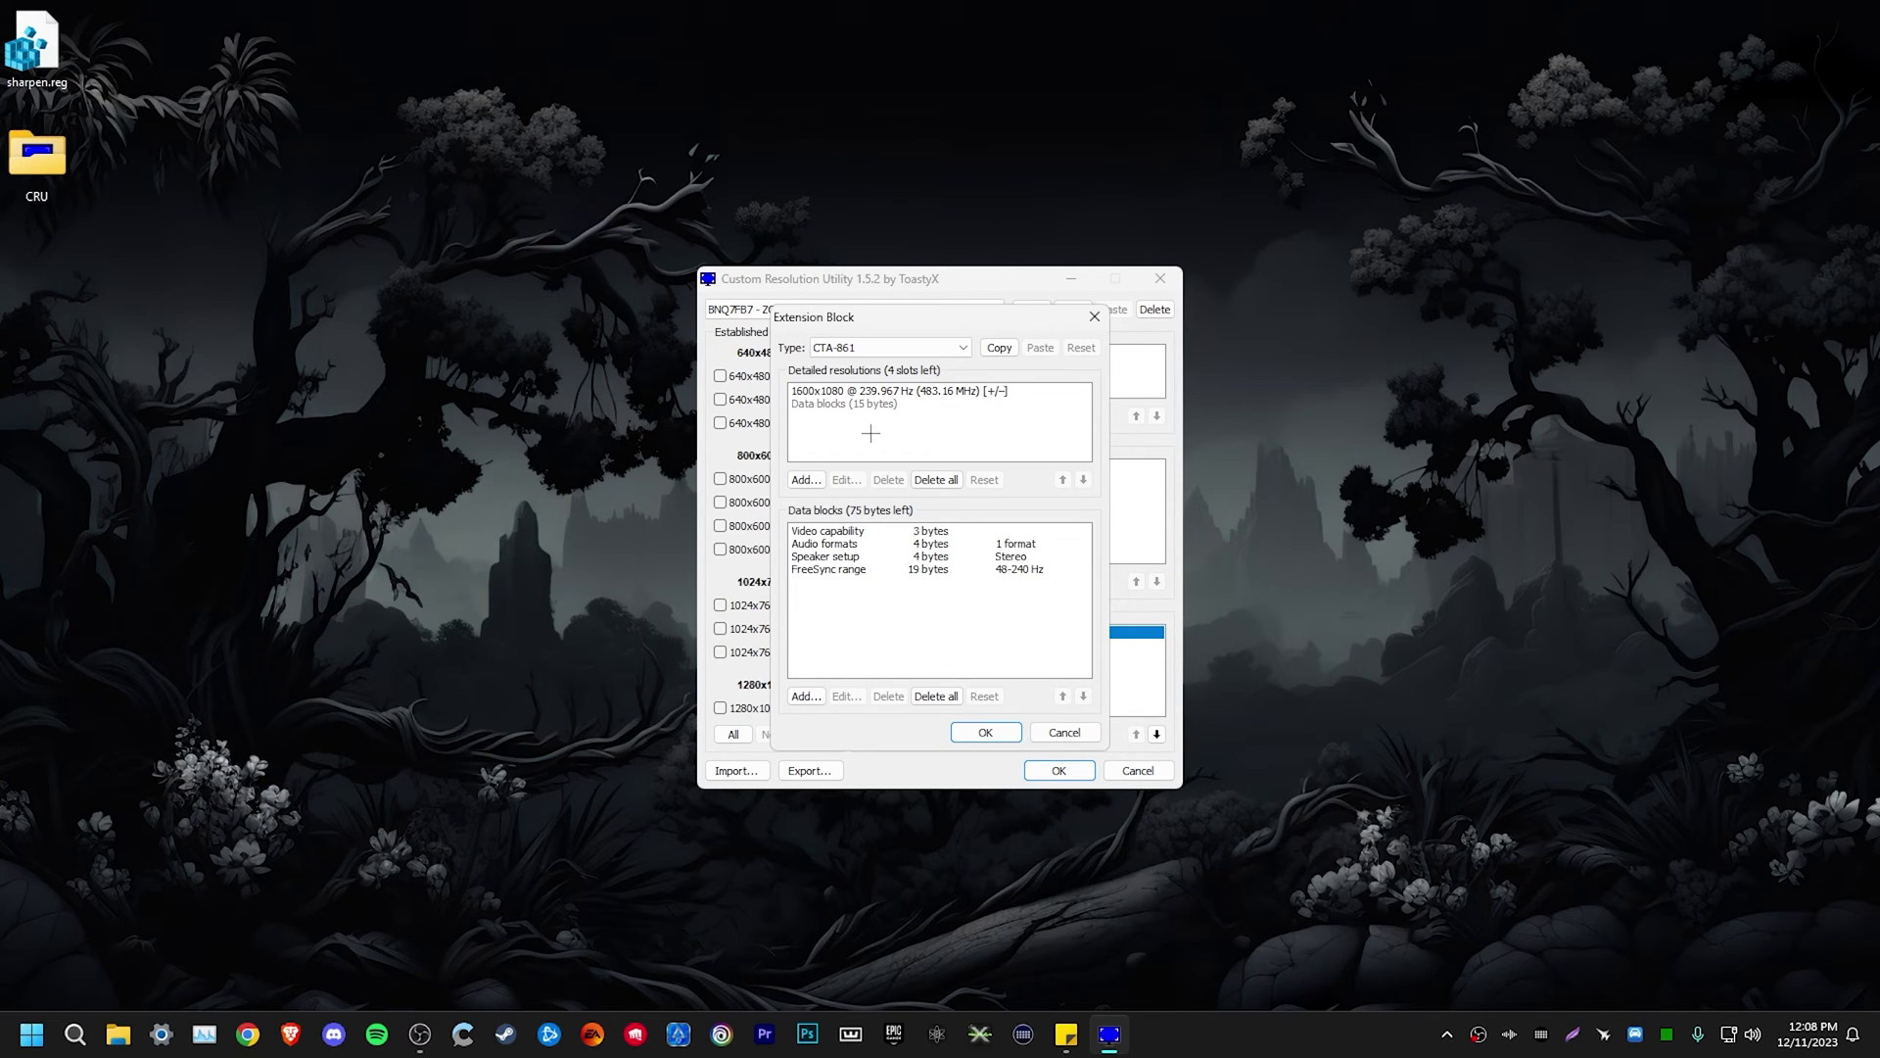
click(806, 479)
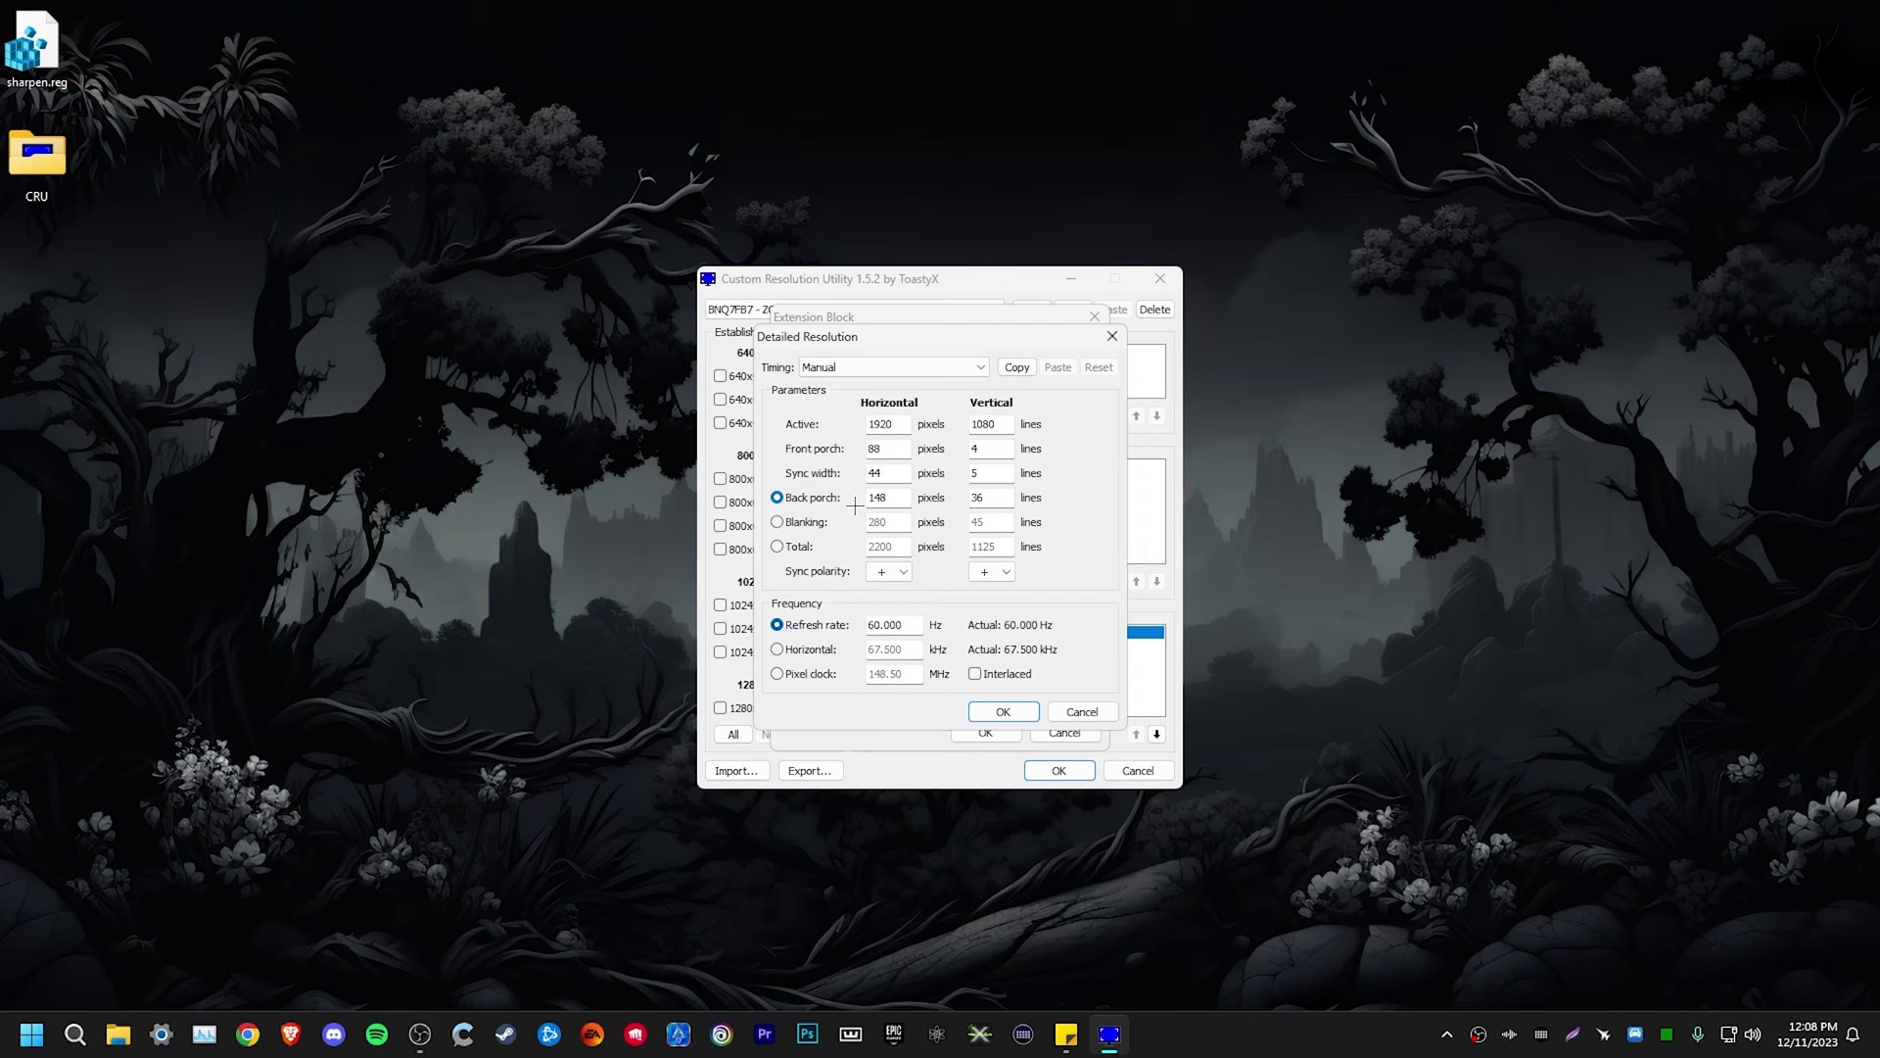
double_click(881, 624)
text(240)
click(996, 709)
click(985, 733)
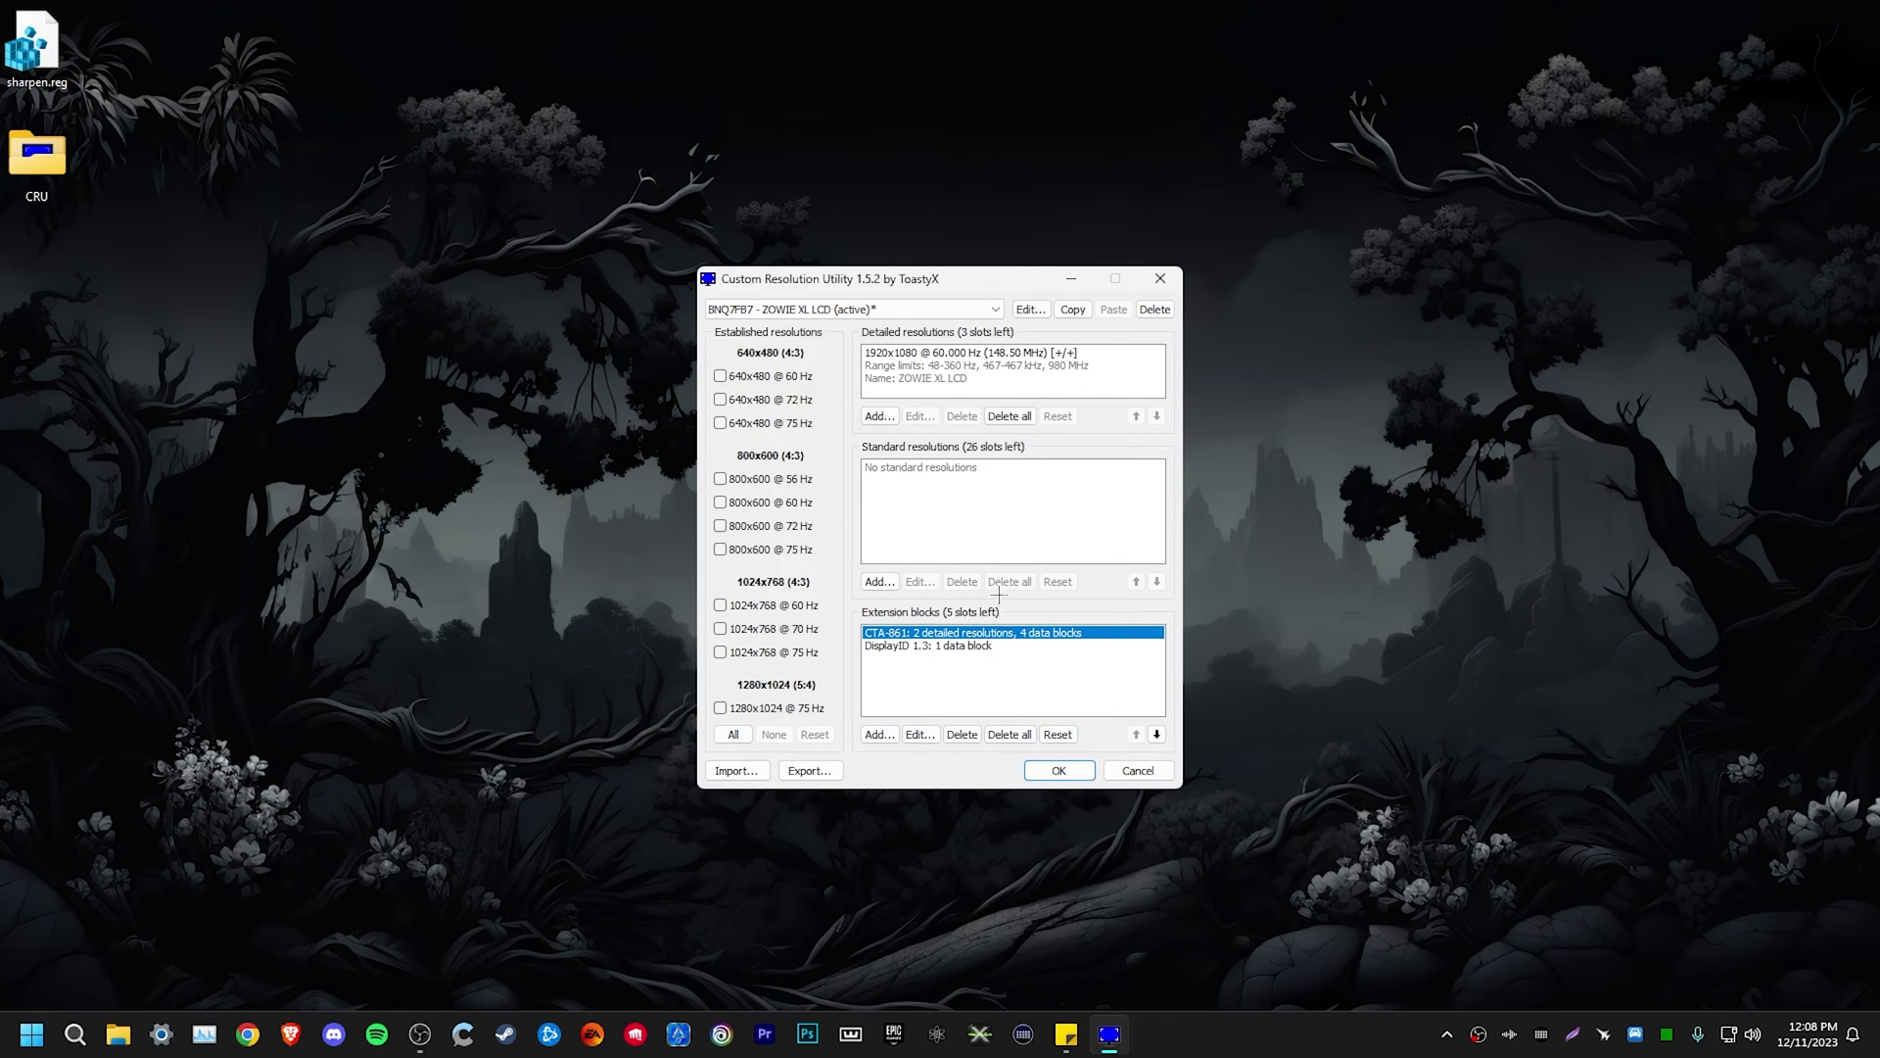
- Add a 1920x1080 detailed resolution at 360 Hz to DisplayID 1.3's detailed resolutions
click(973, 647)
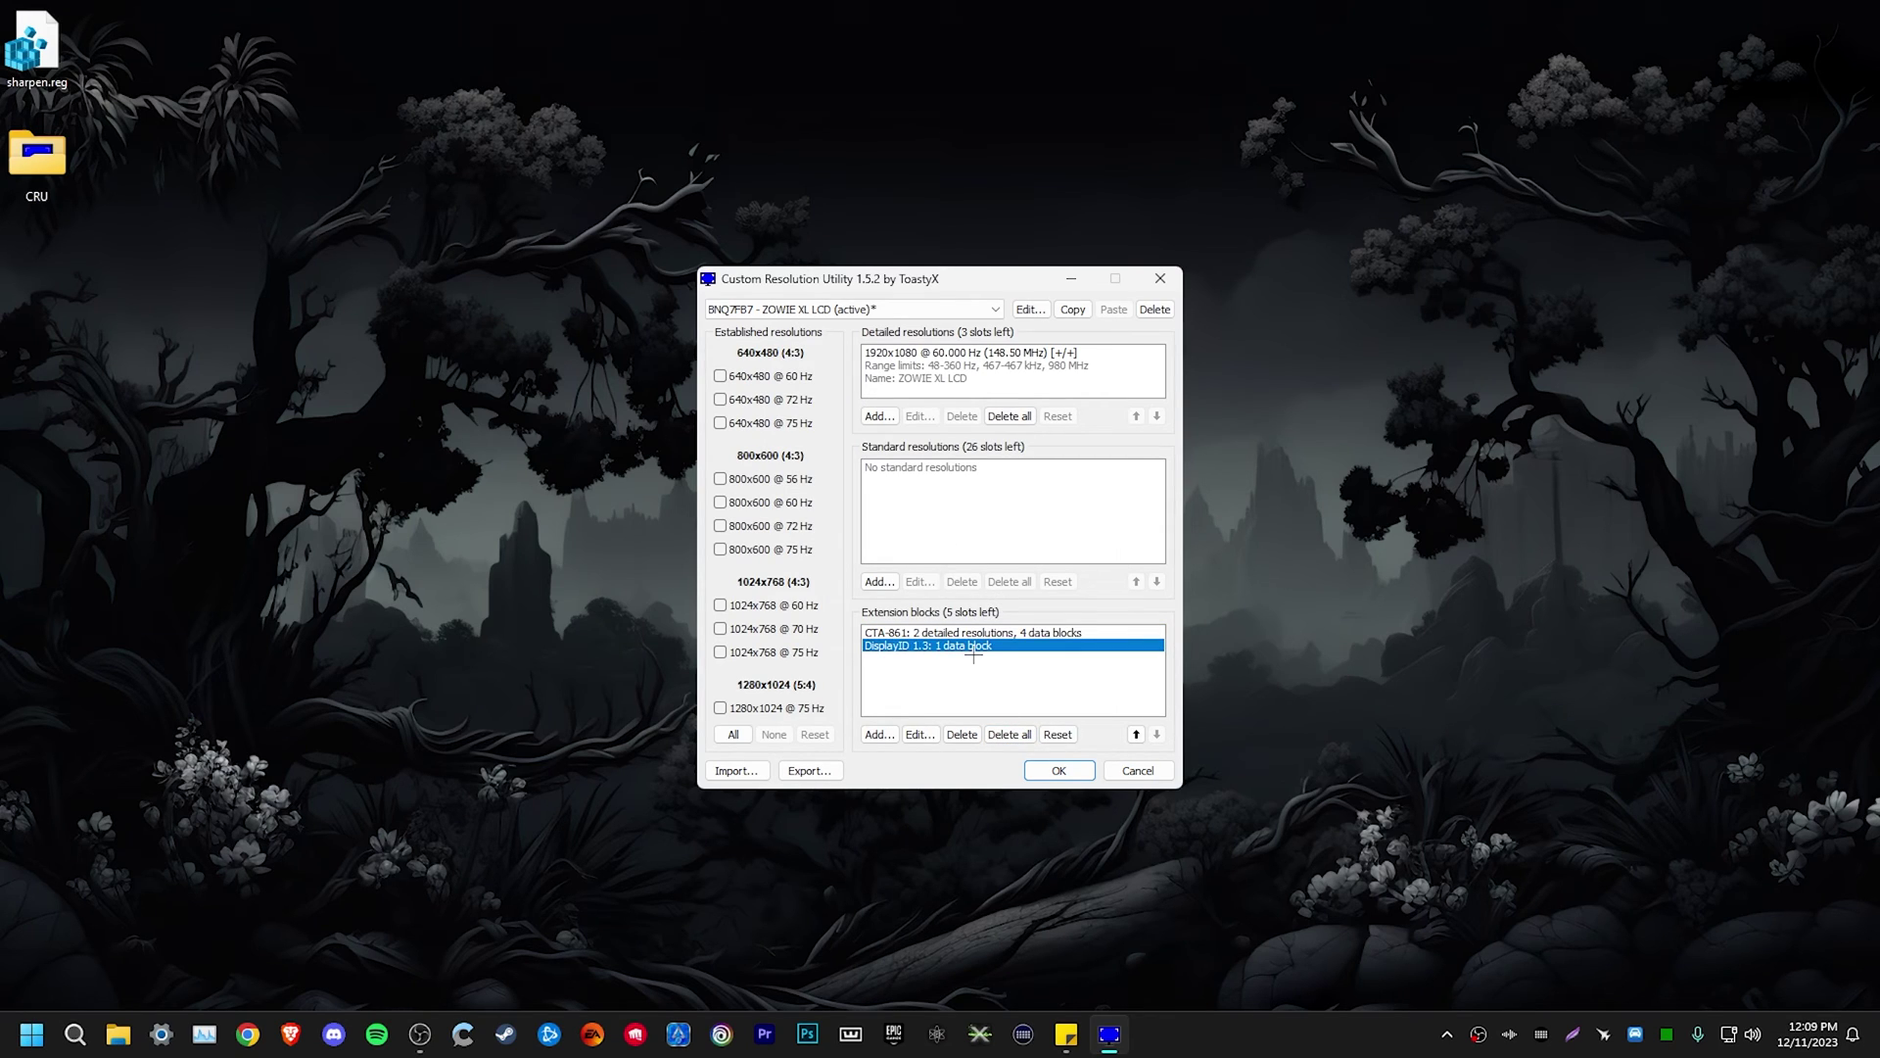
double_click(916, 646)
click(857, 389)
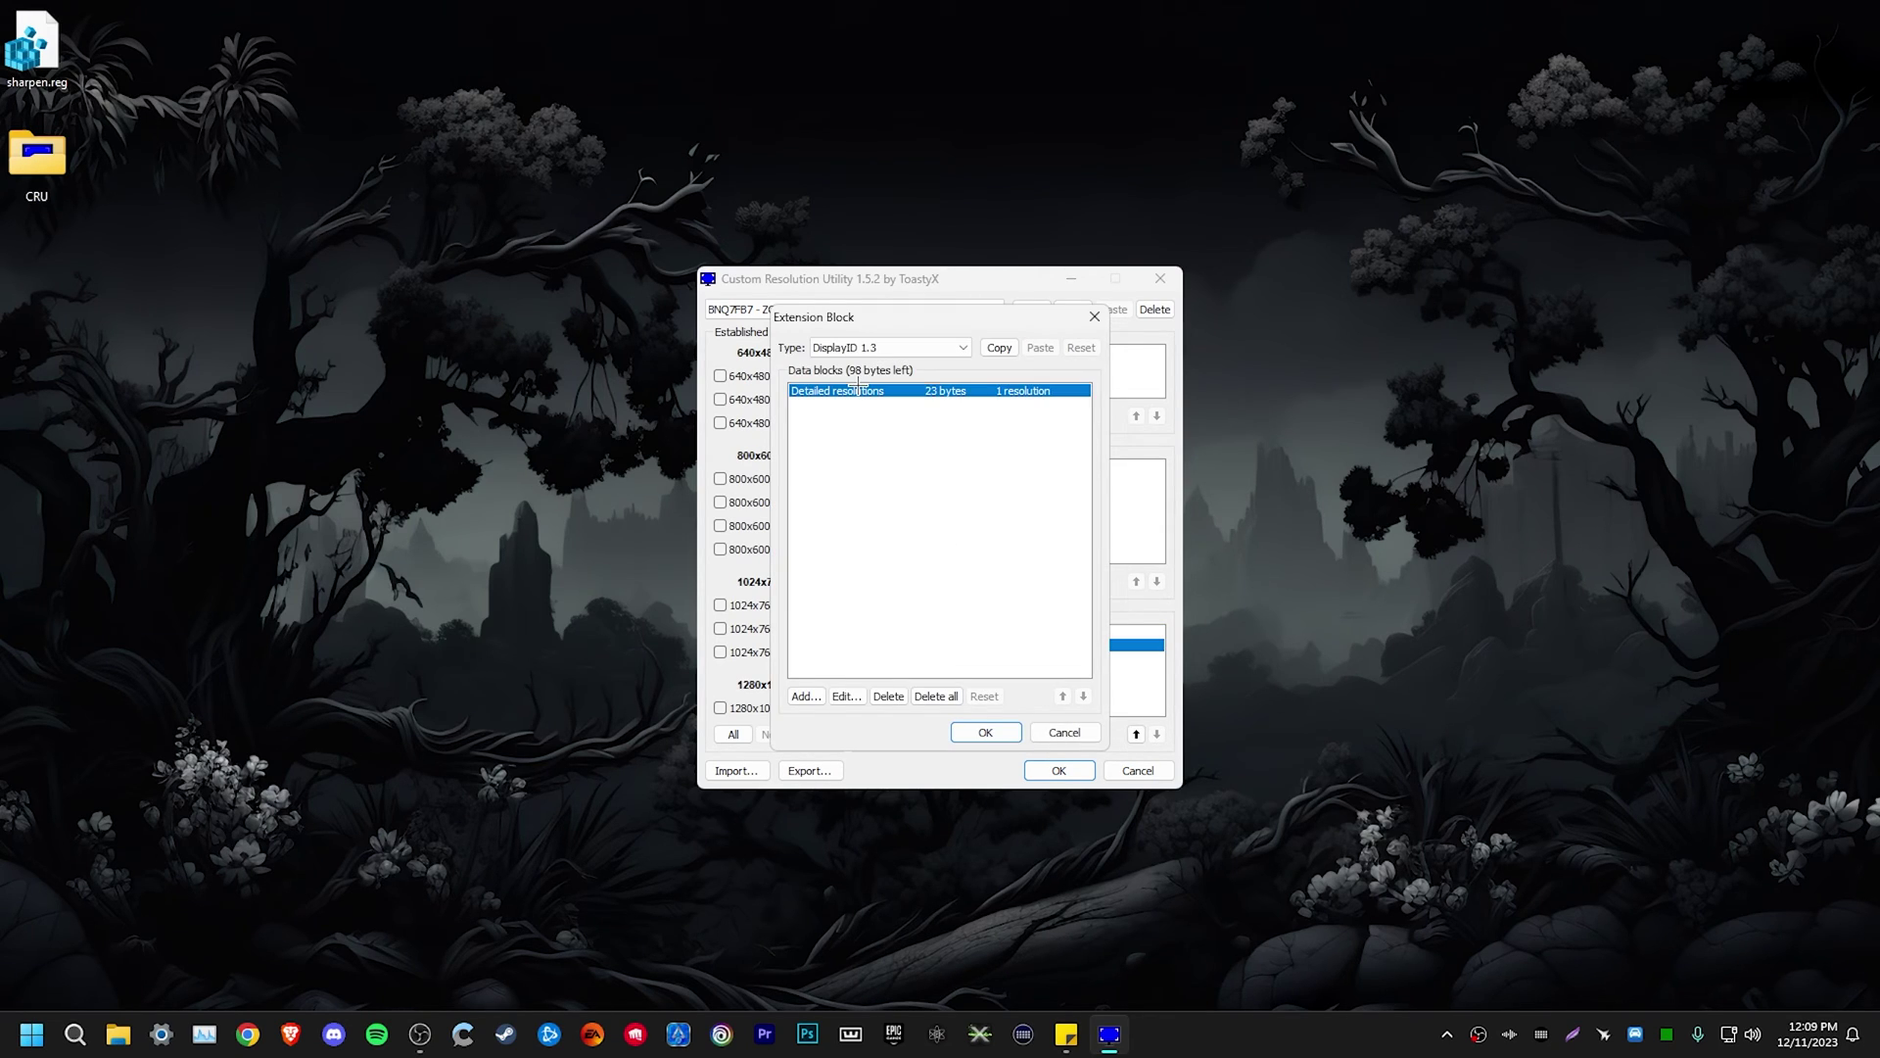
double_click(857, 390)
click(806, 565)
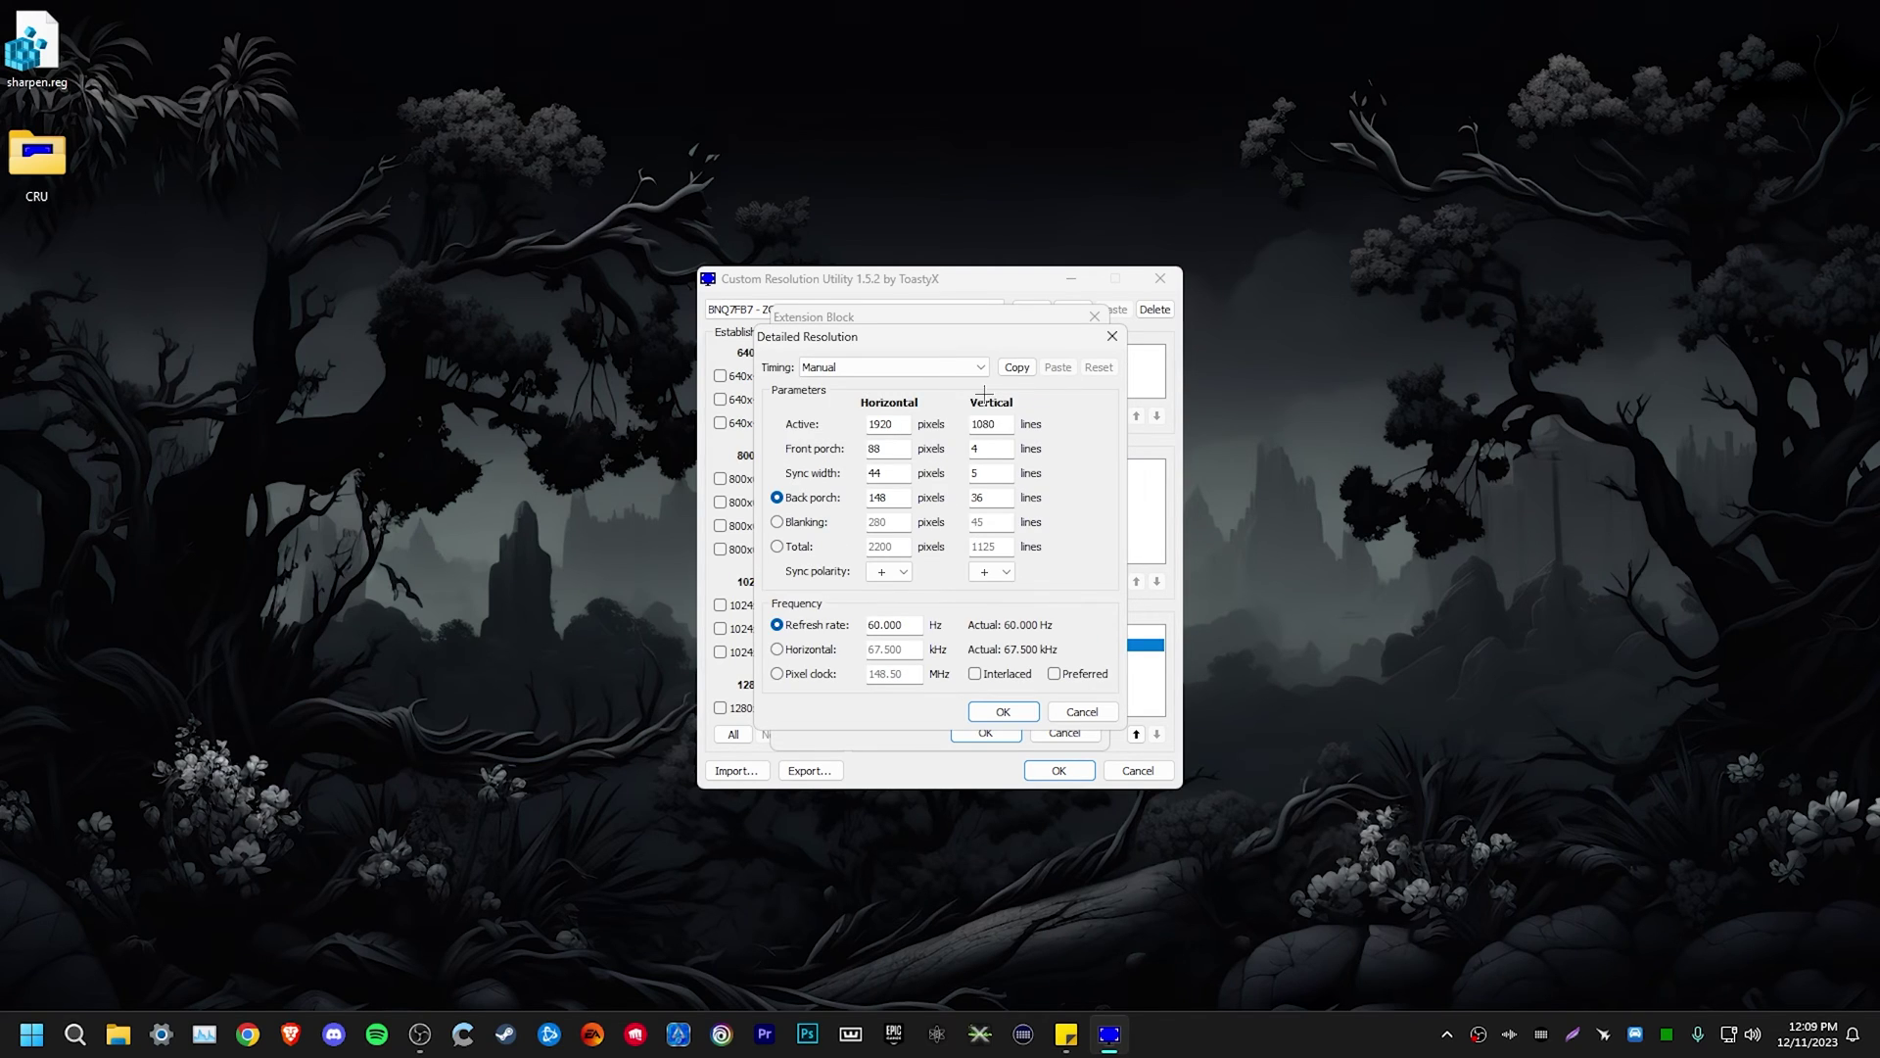
drag(913, 624, 860, 625)
text(360)
click(1008, 710)
- Accept the detailed resolutions and DisplayID block, then save all changes and close CRU
click(984, 563)
click(979, 733)
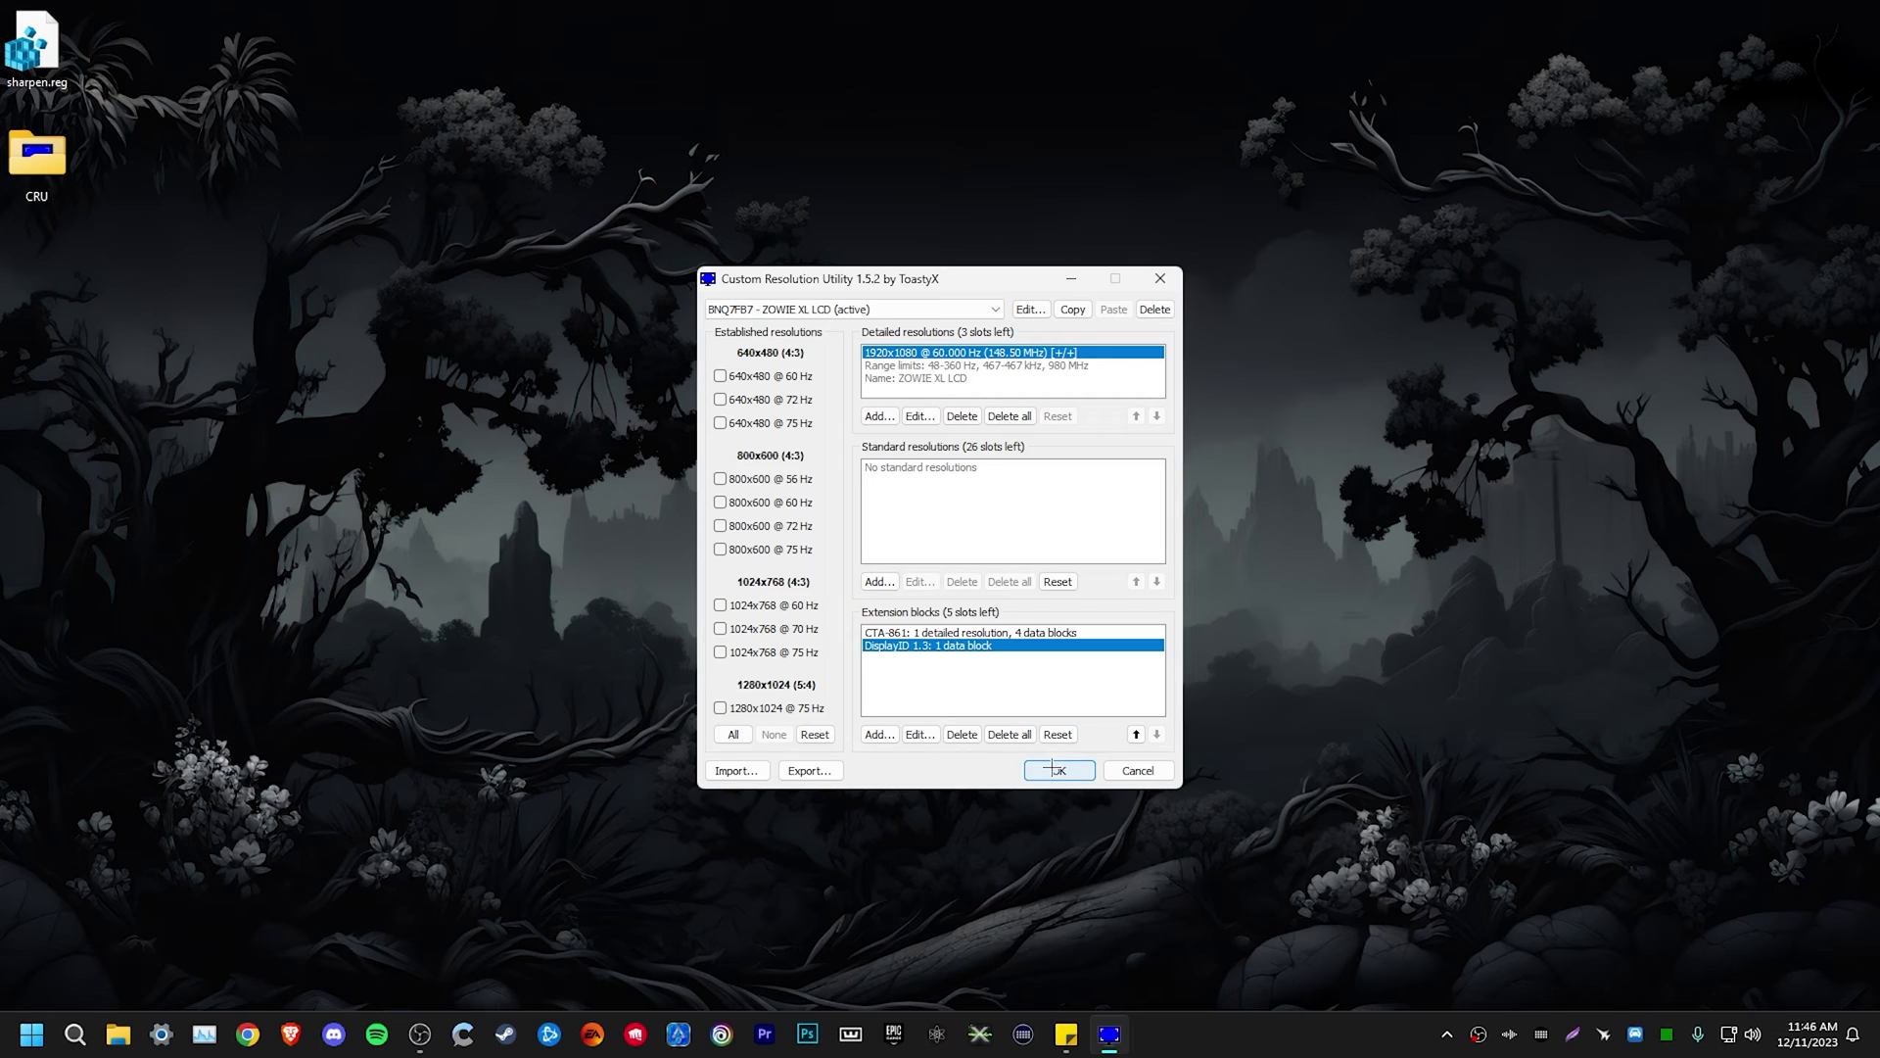
click(1058, 770)
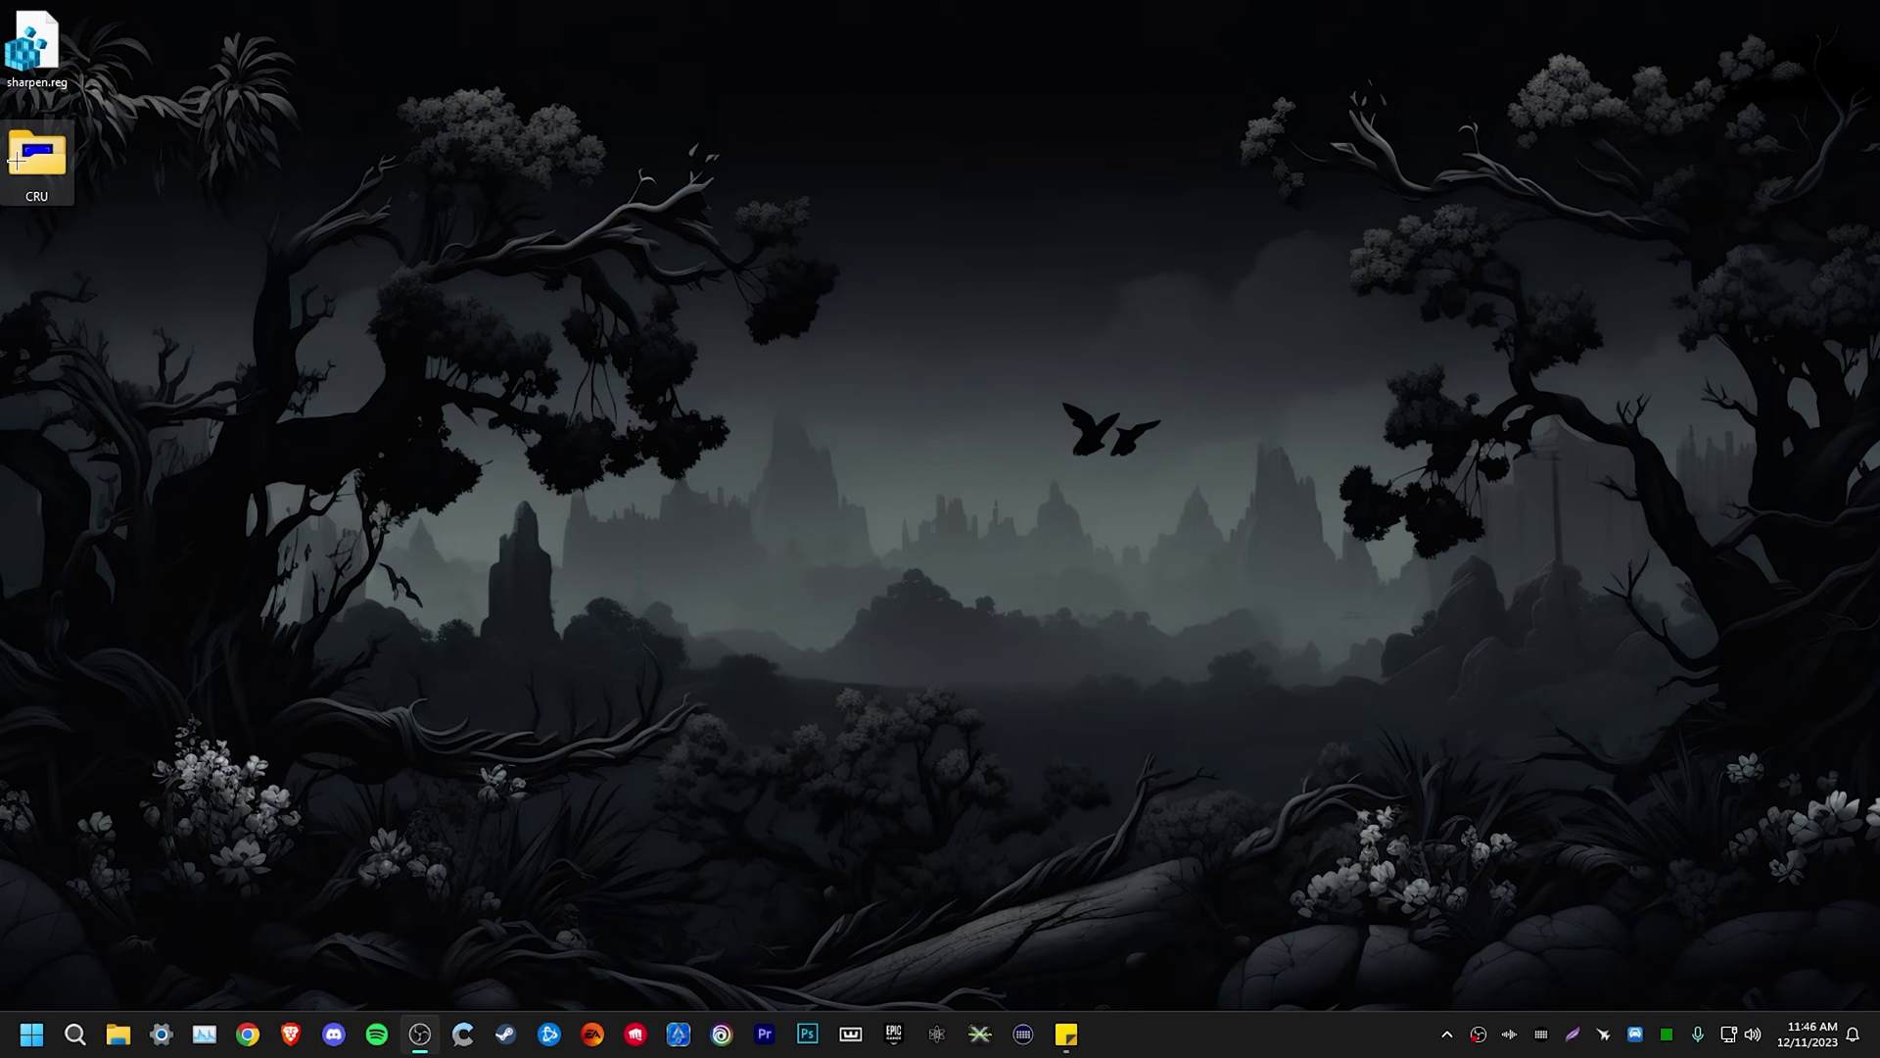
- Restart the graphics driver by running restart64.exe from the CRU folder
double_click(36, 157)
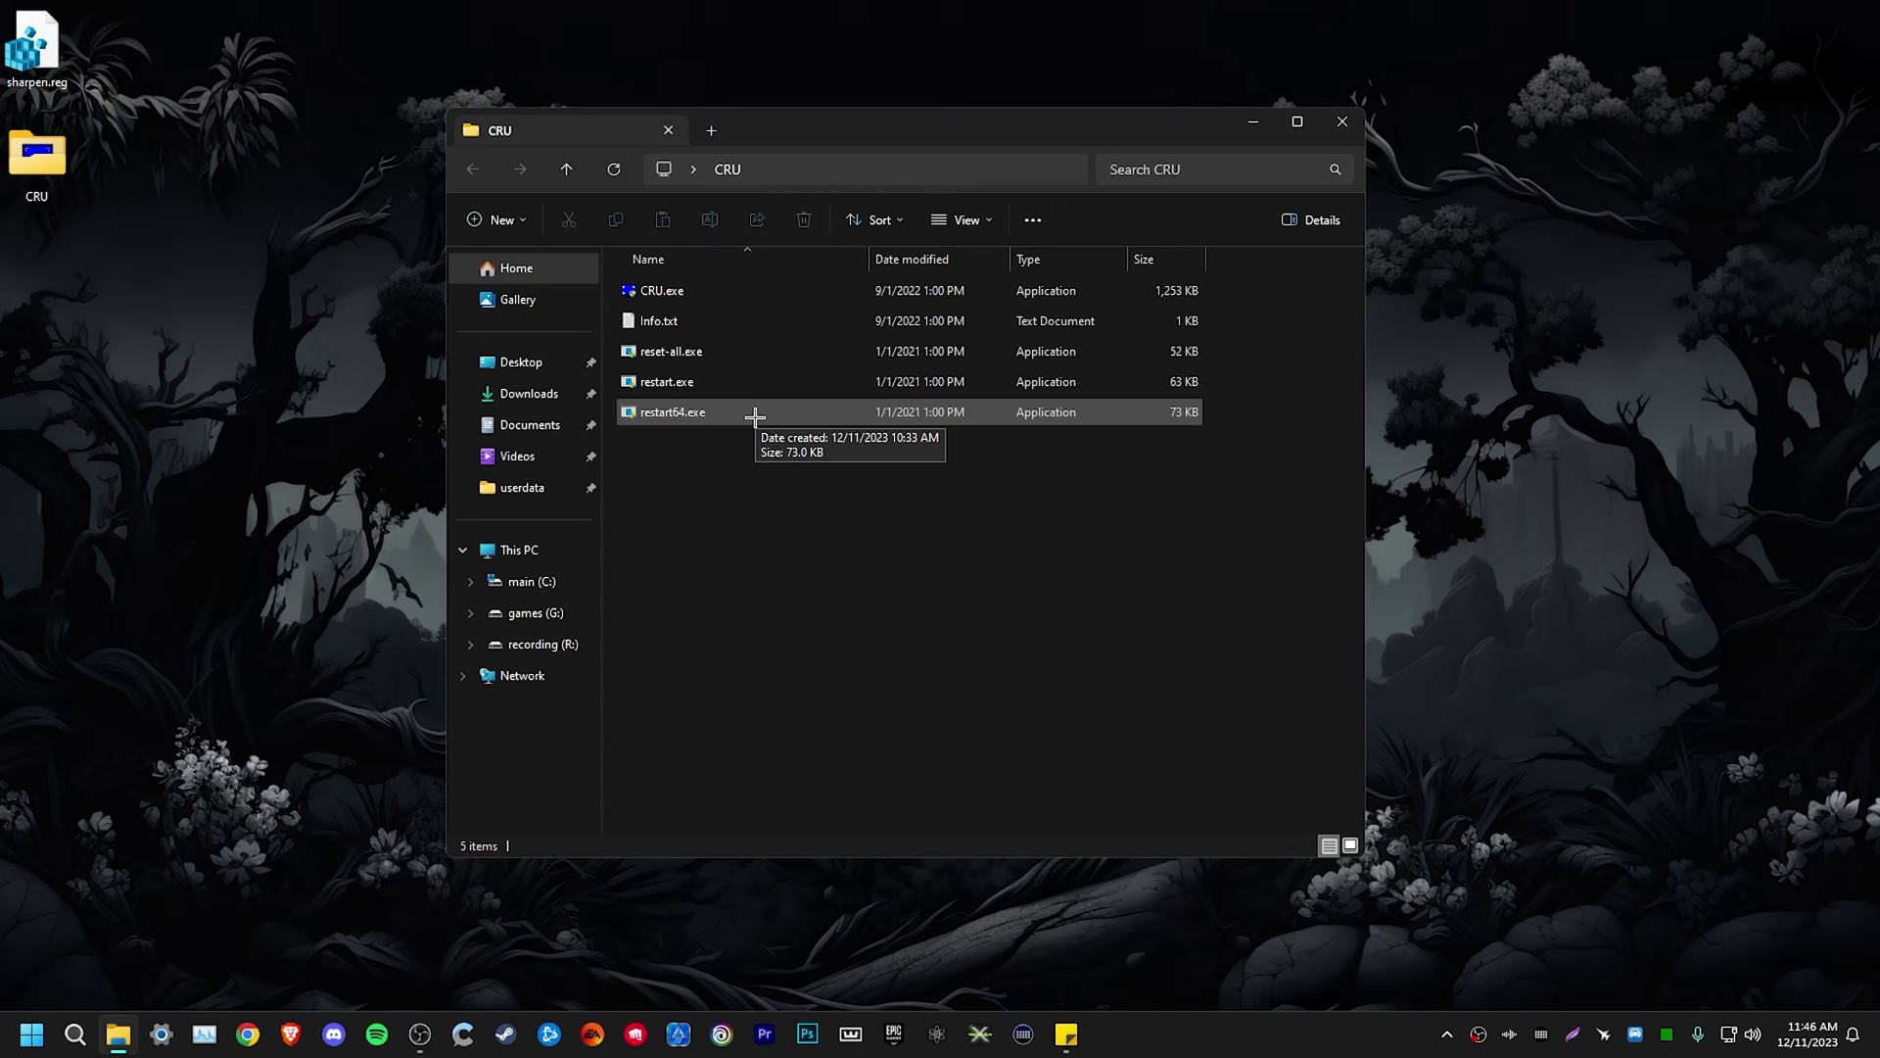
double_click(755, 414)
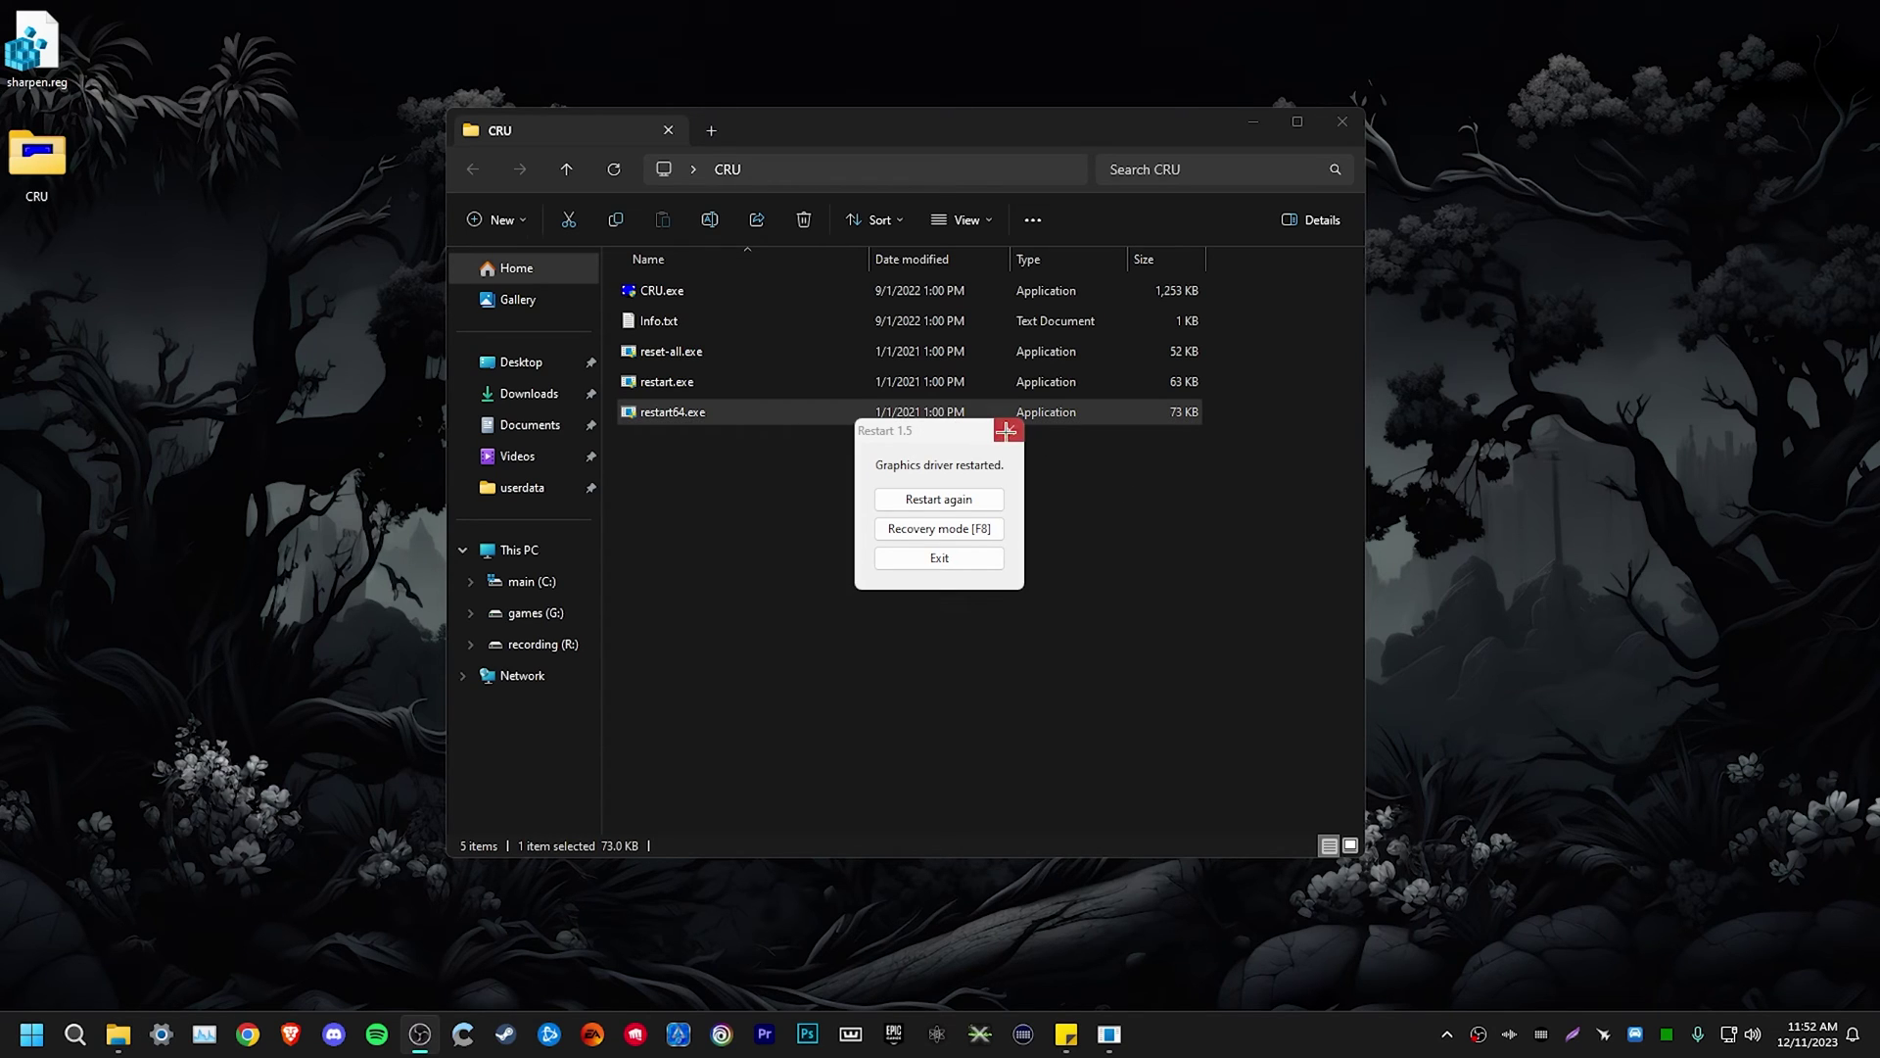
click(1009, 421)
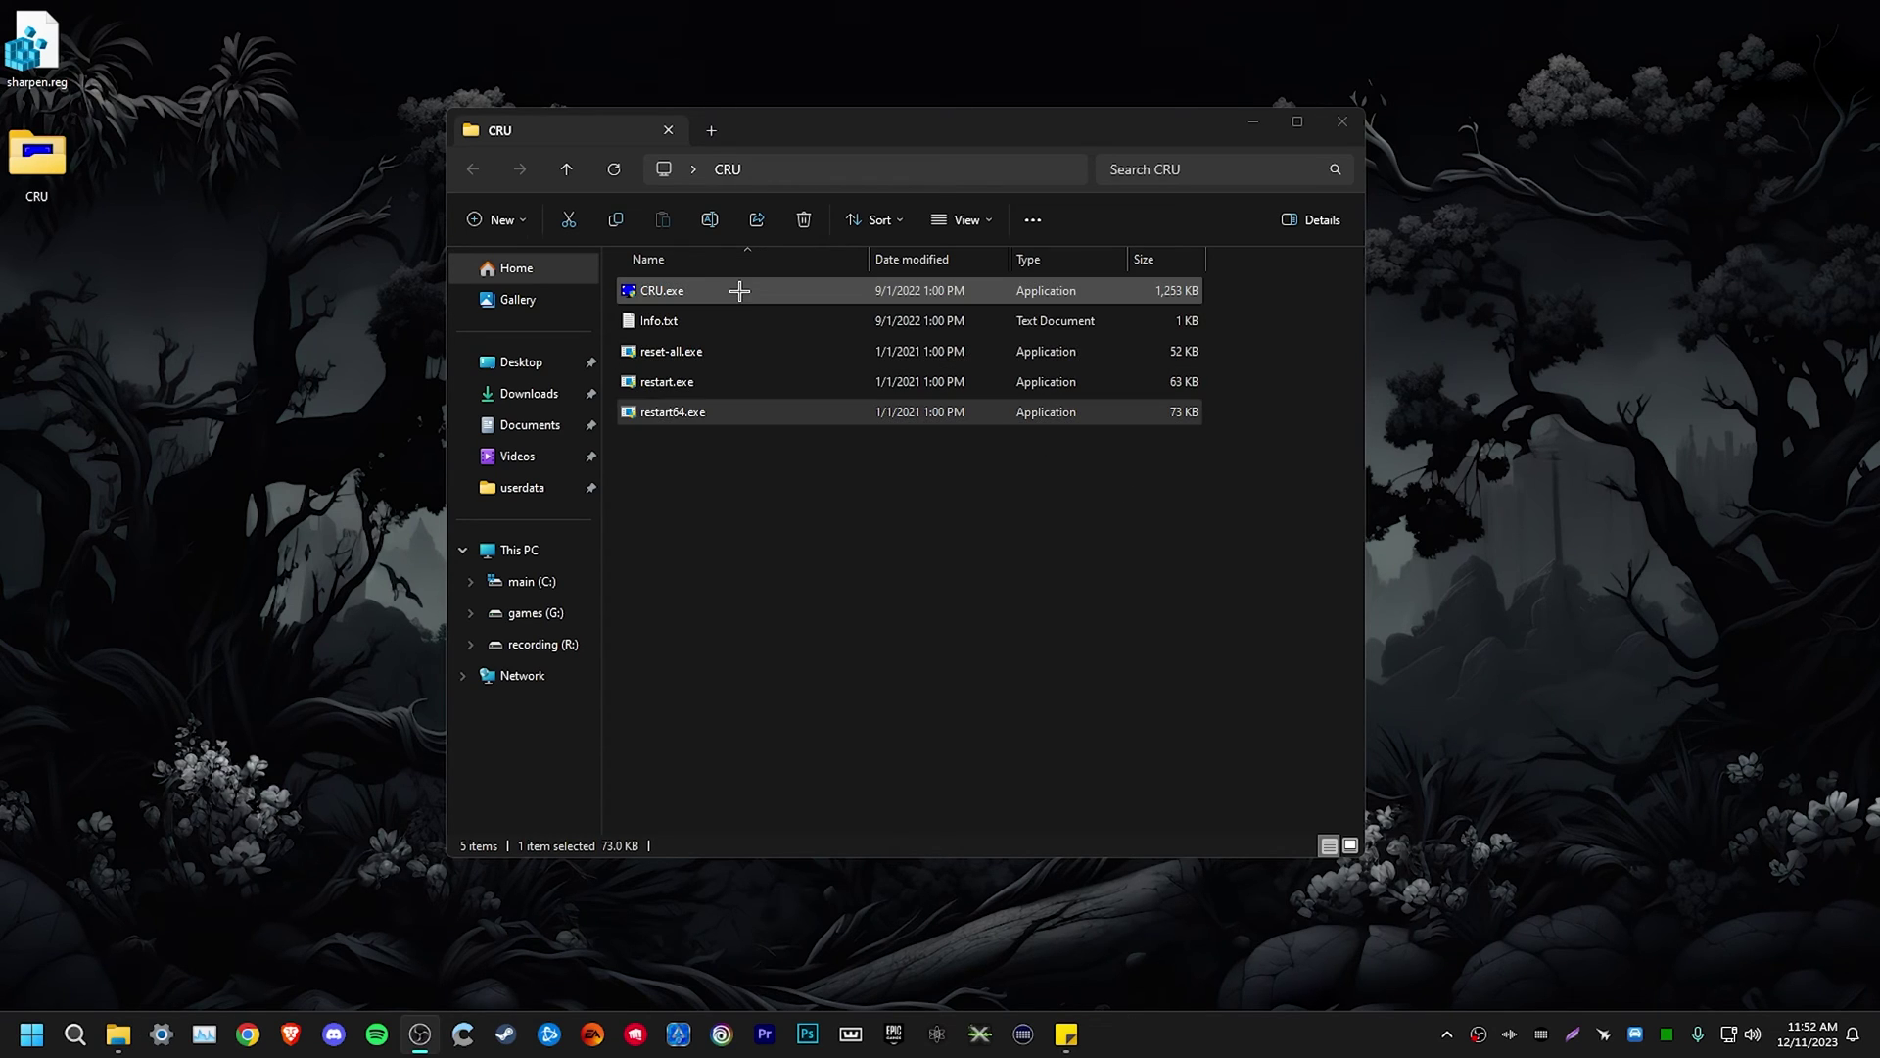
- Relaunch CRU.exe, check the ZOWIE XL LCD monitor's settings, and close it
double_click(739, 291)
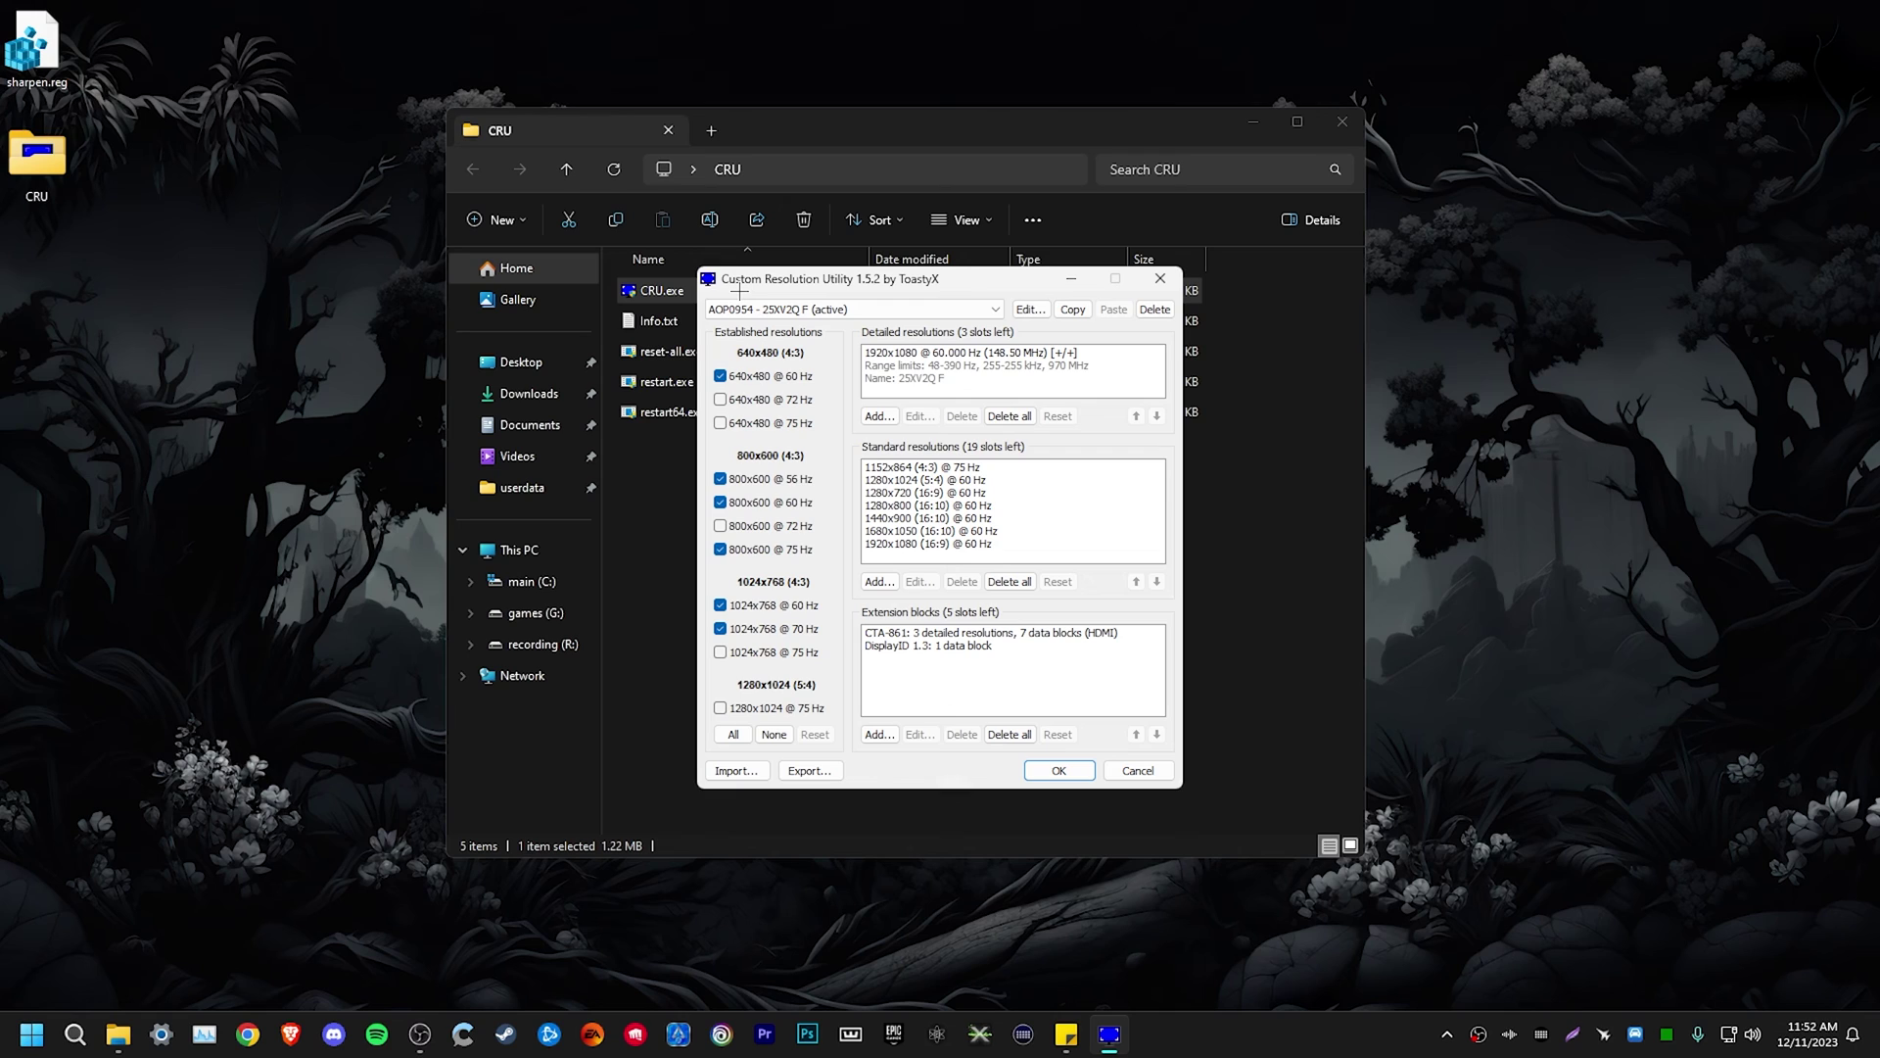
click(754, 308)
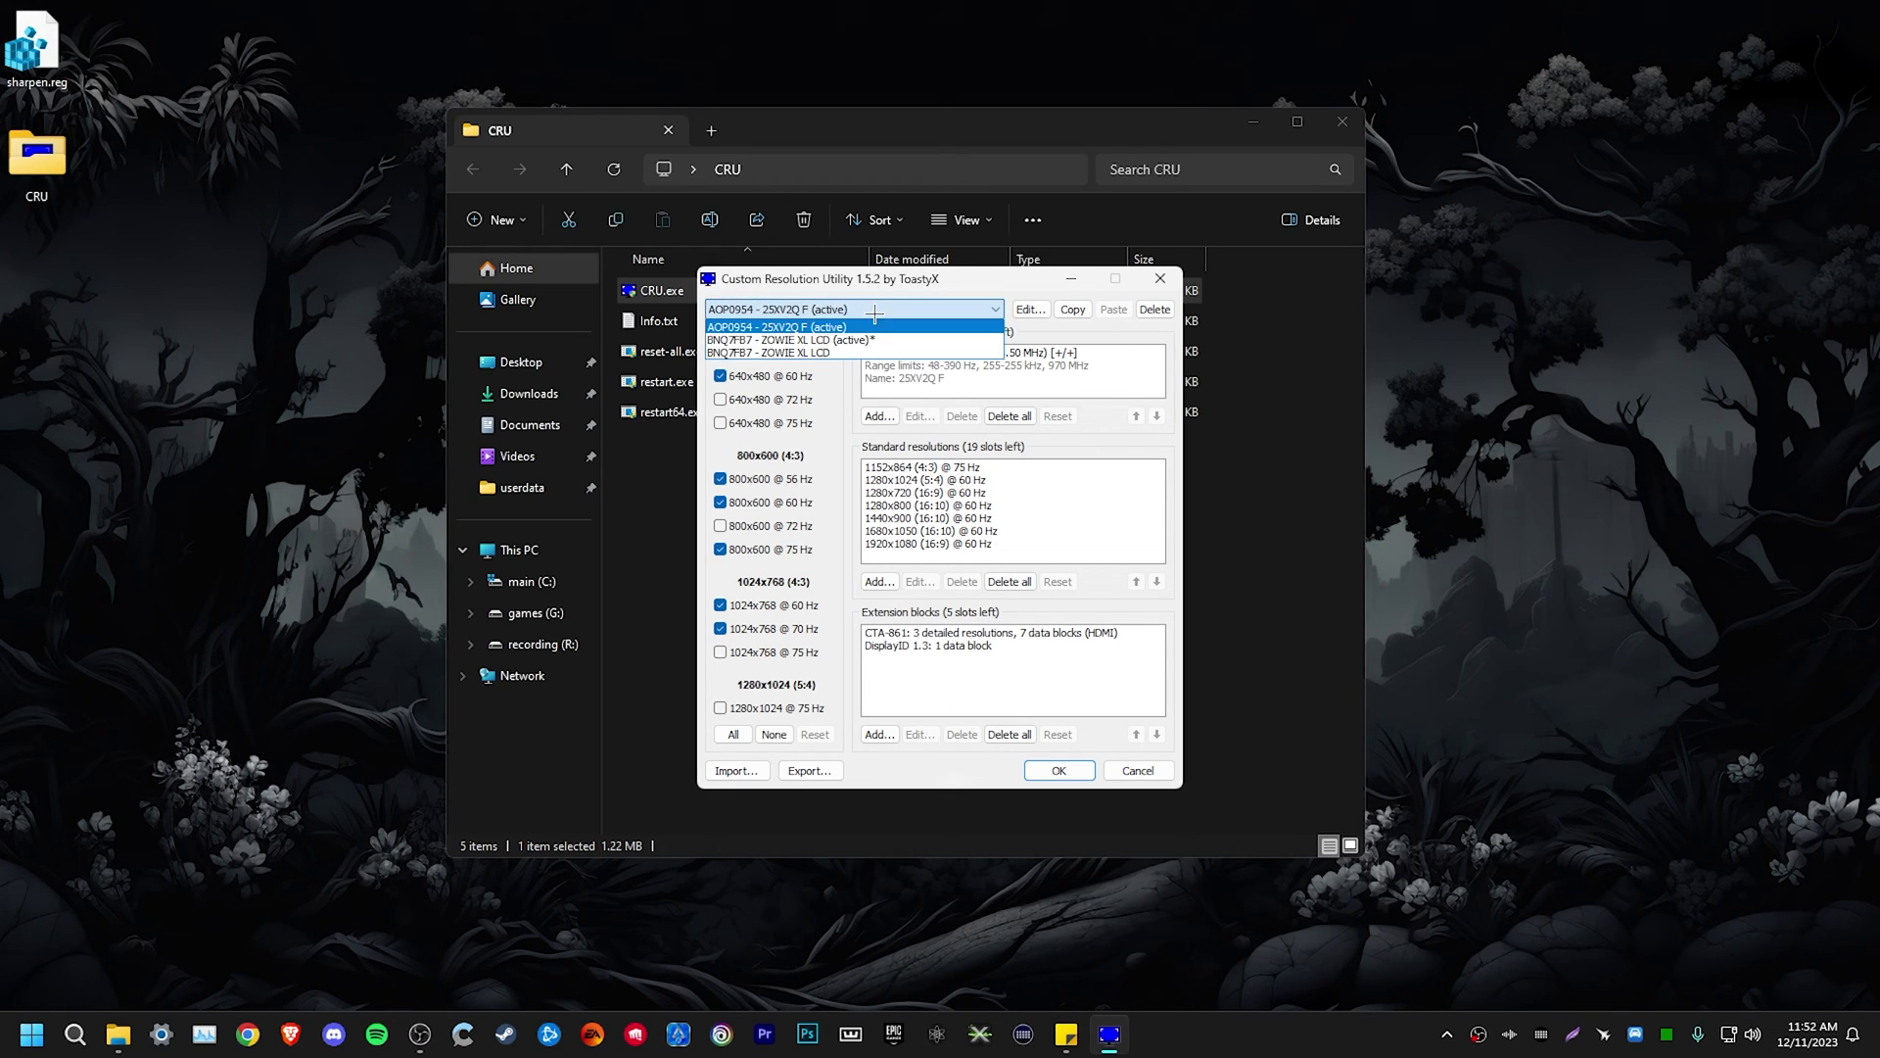
click(774, 335)
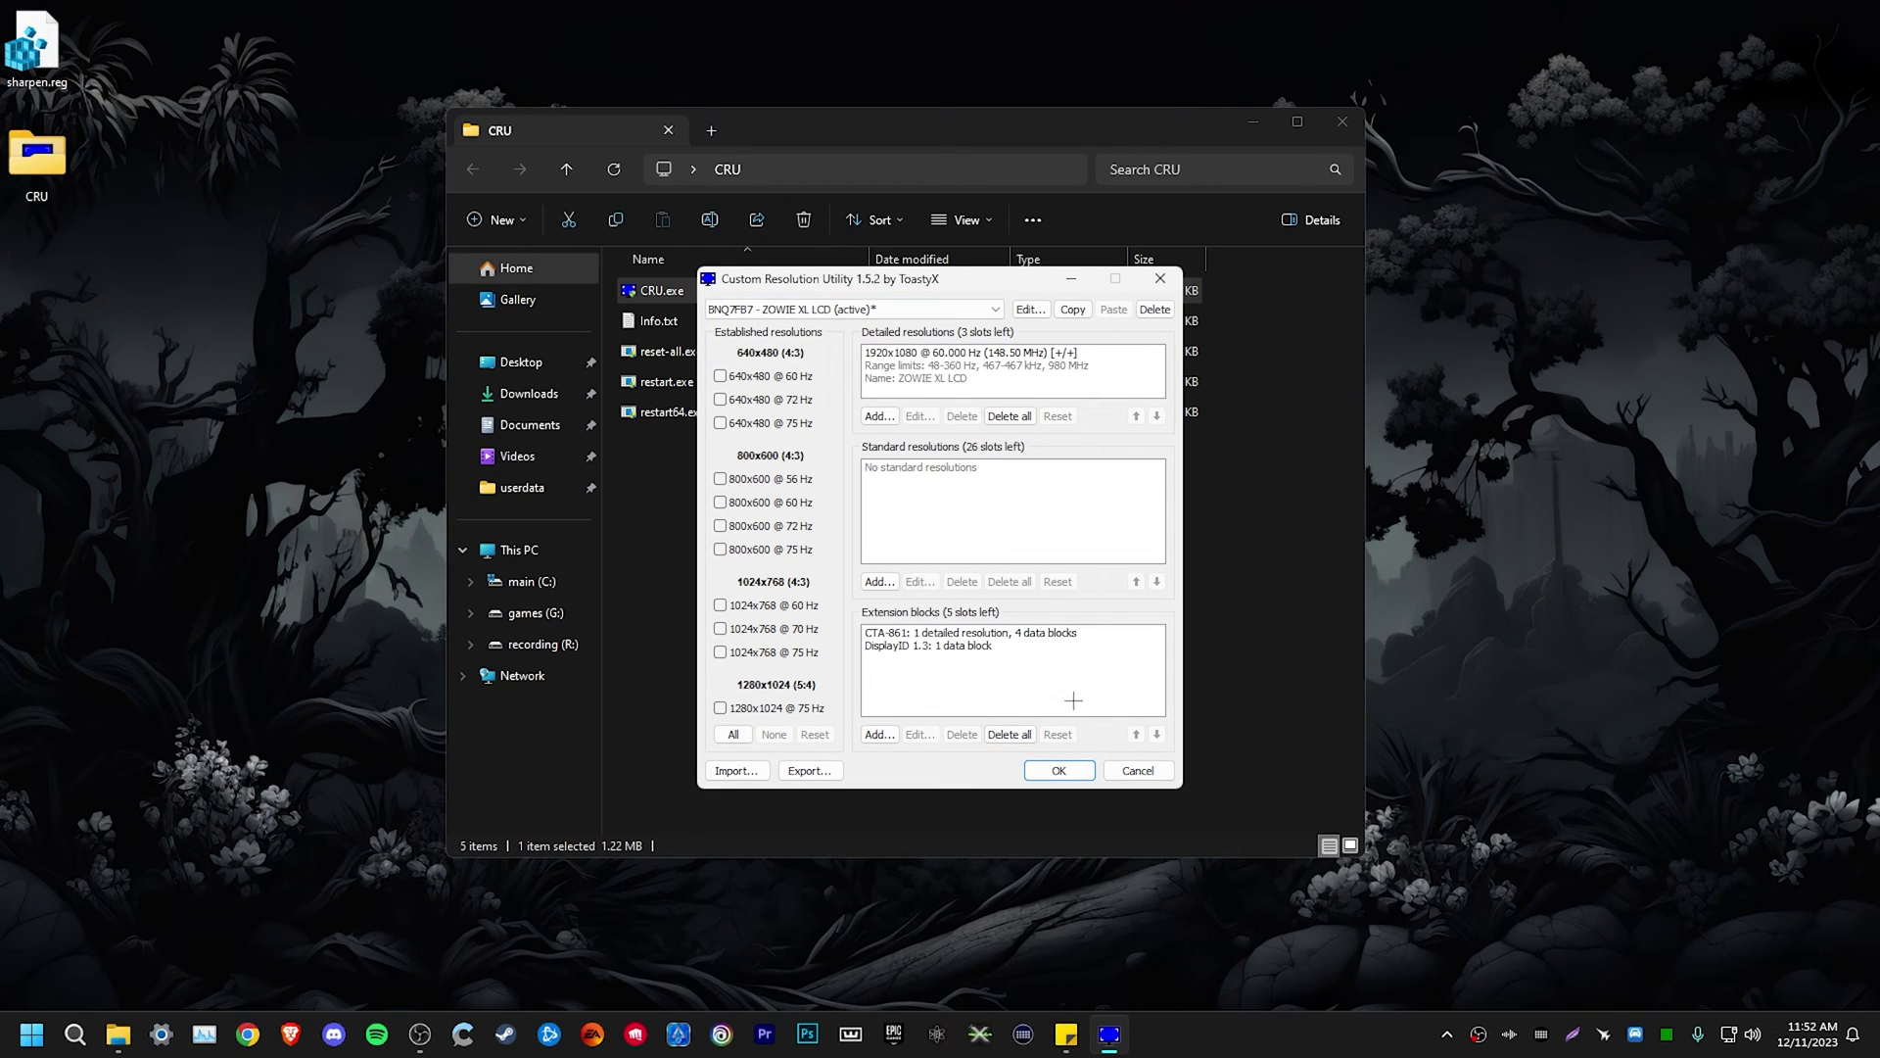
click(1058, 769)
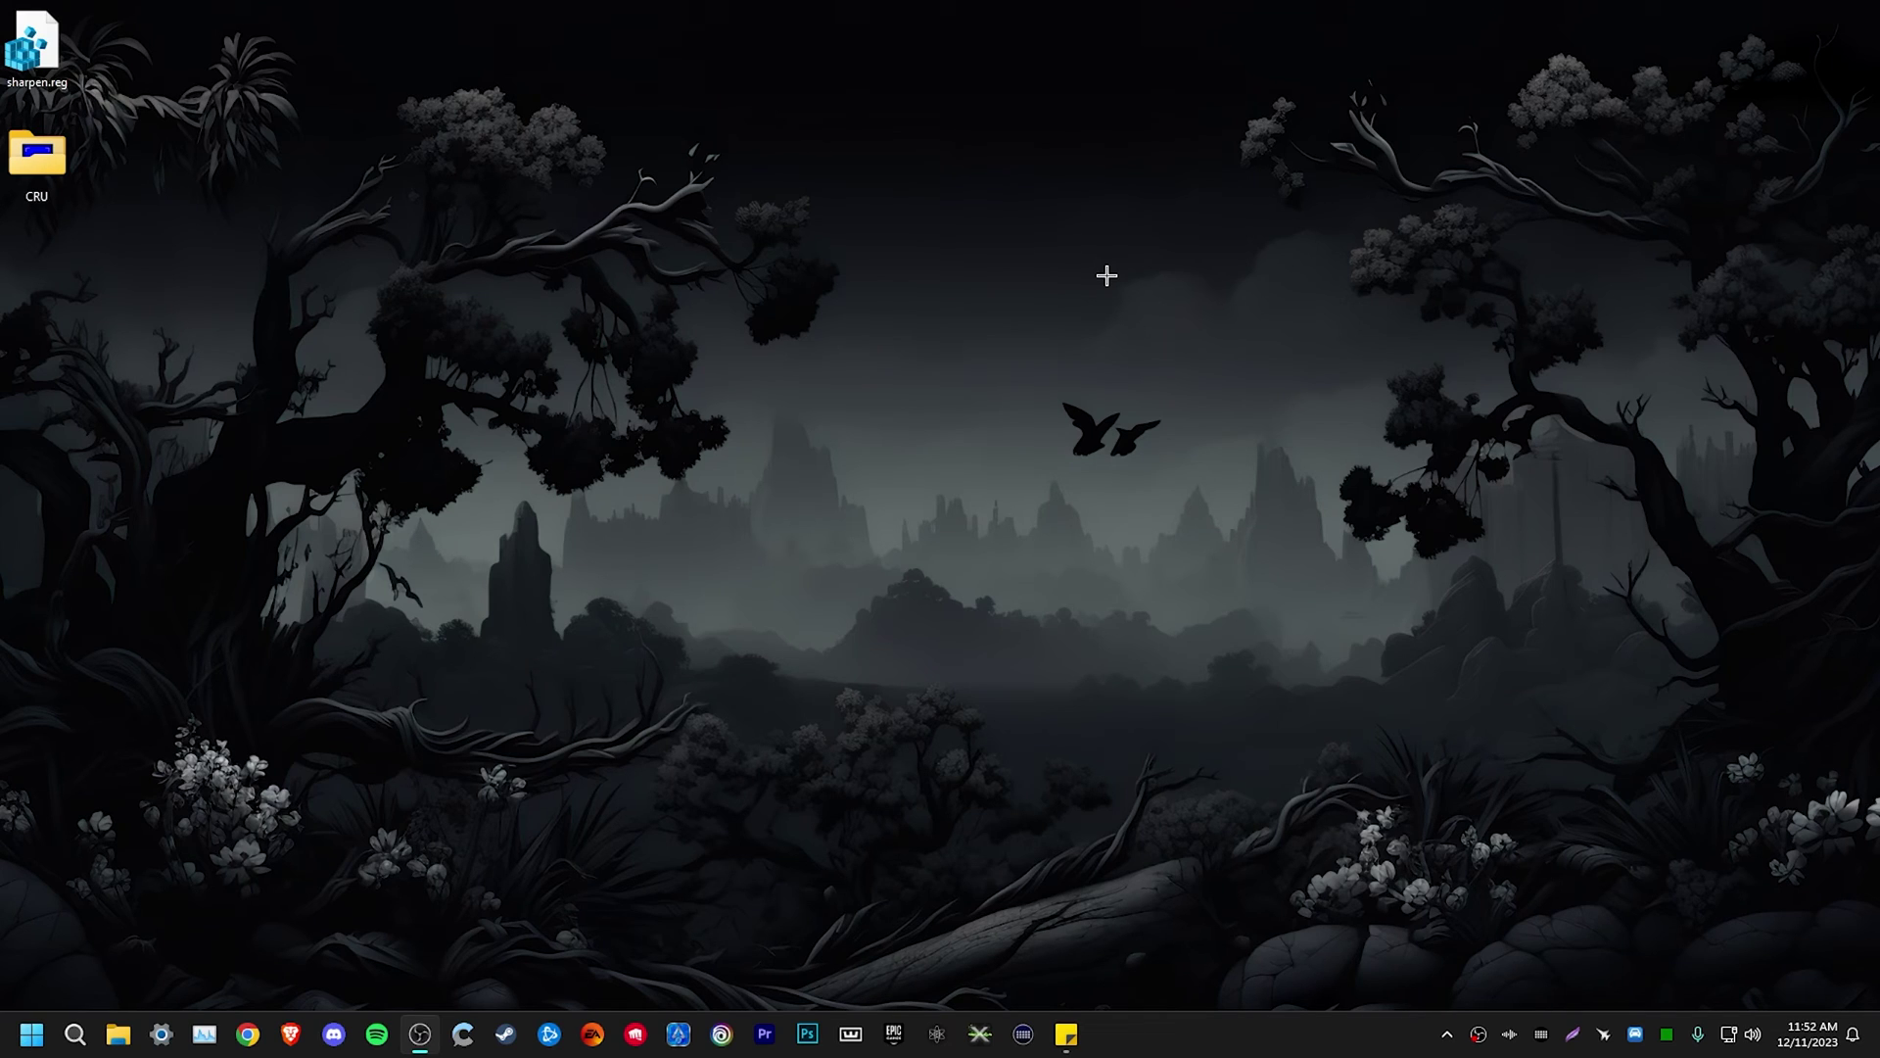
right_click(942, 389)
click(1046, 560)
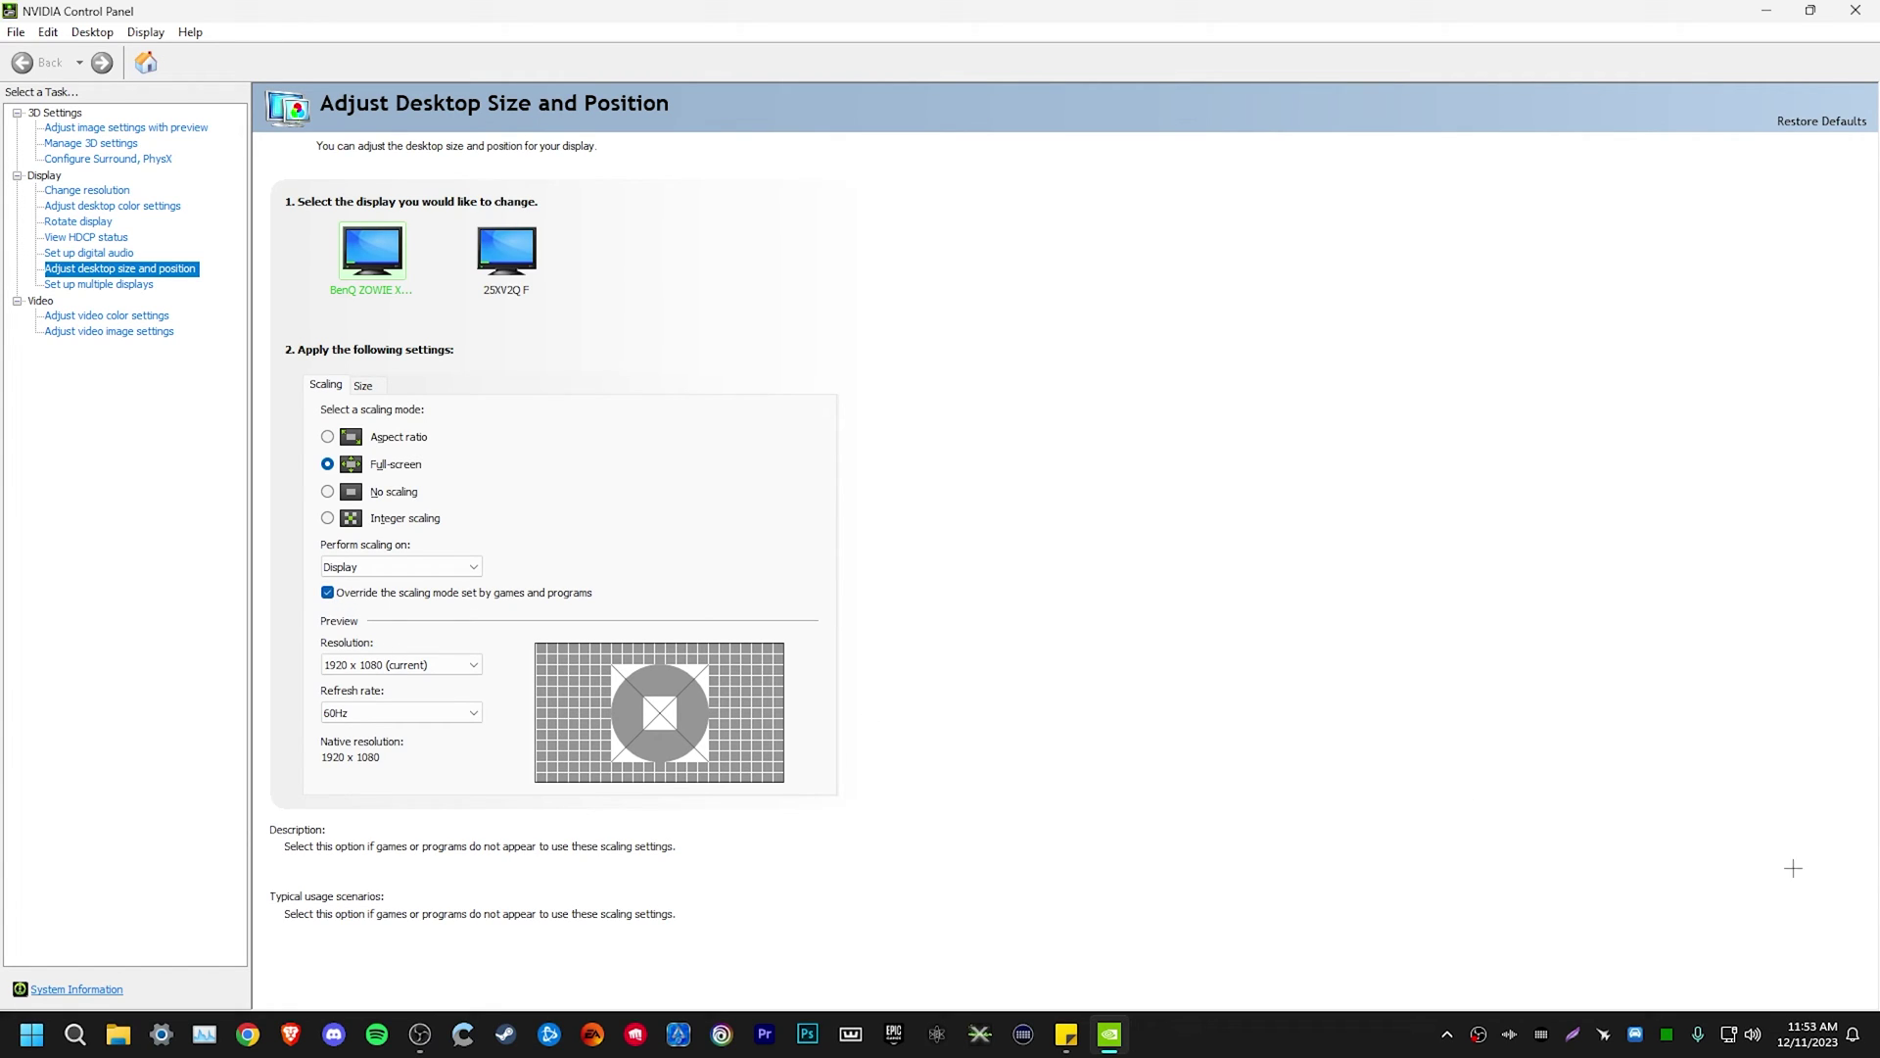
- Close NVIDIA Control Panel and open Advanced display settings for Display 2, the ZOWIE XL LCD
click(1858, 11)
right_click(921, 433)
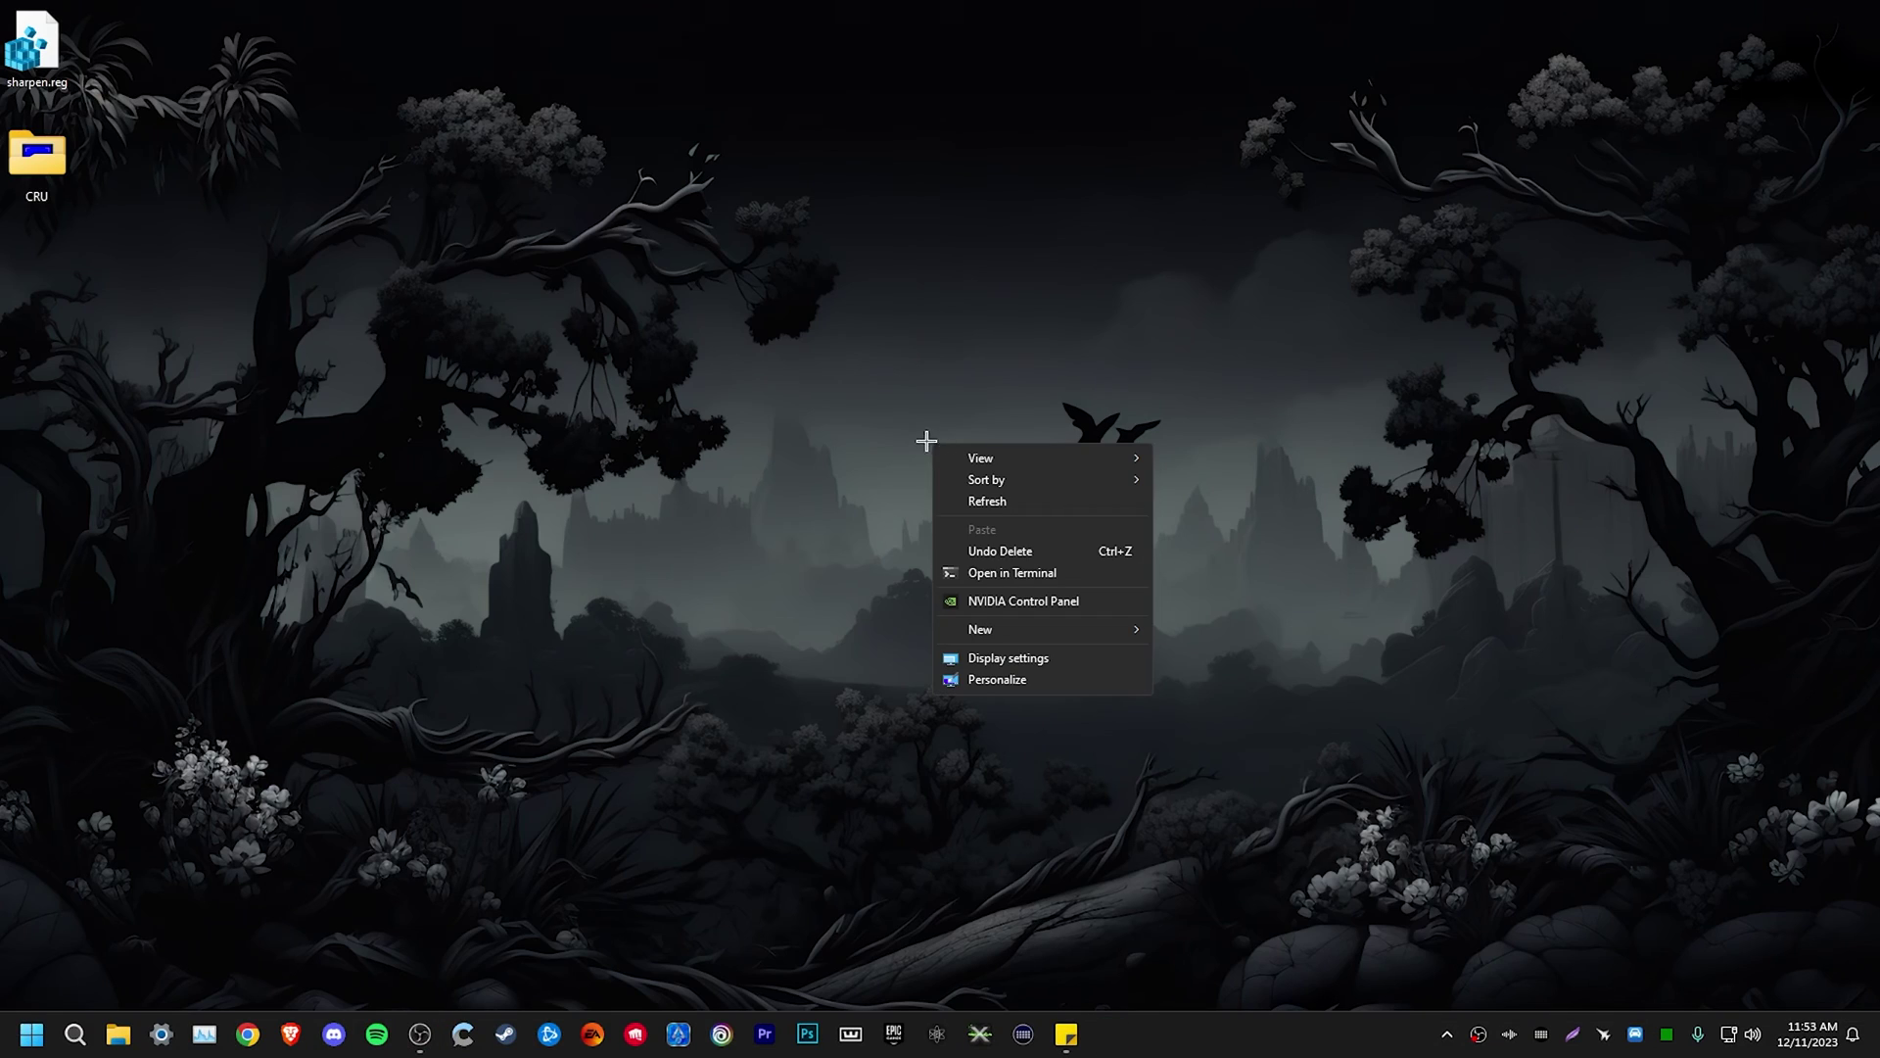
click(1017, 658)
scroll(979, 587, down, 2)
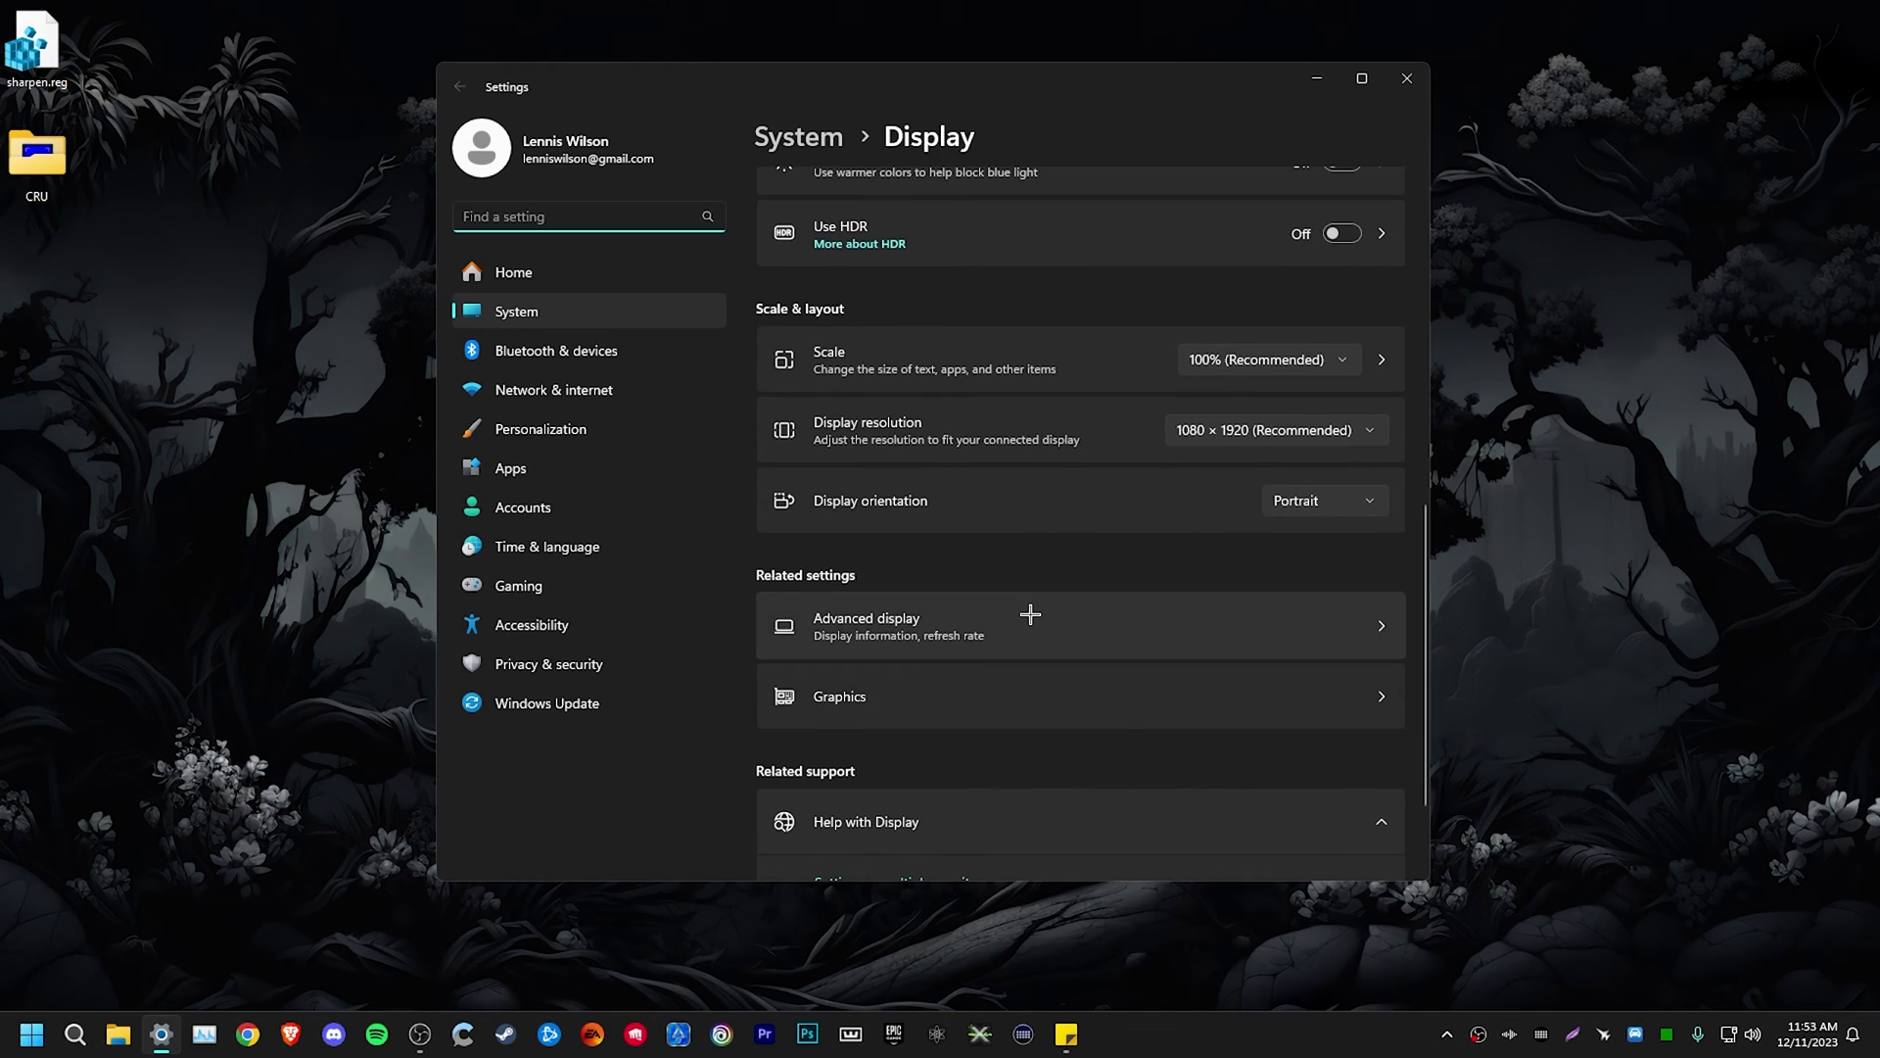
click(1028, 615)
click(1313, 207)
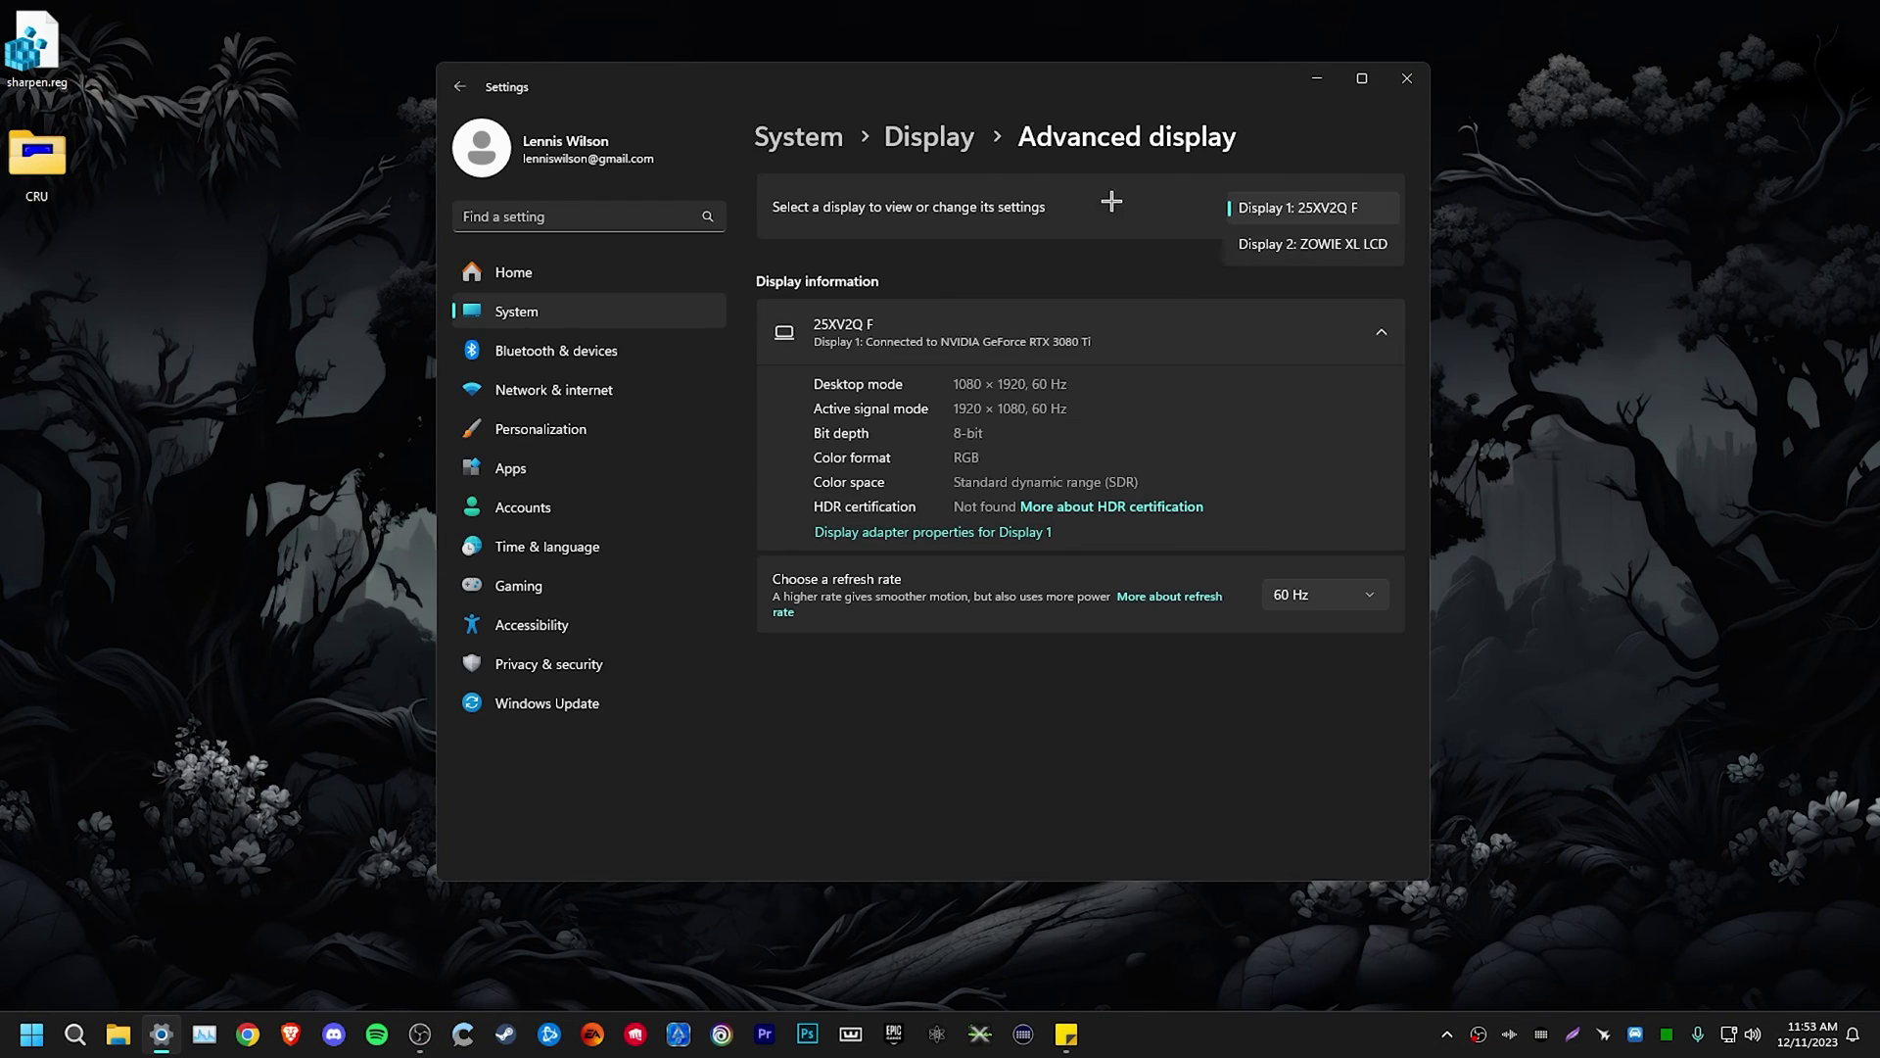
click(1292, 245)
- In the adapter's List All Modes, choose the stretched 1600 by 1080, 240 Hz mode
click(925, 508)
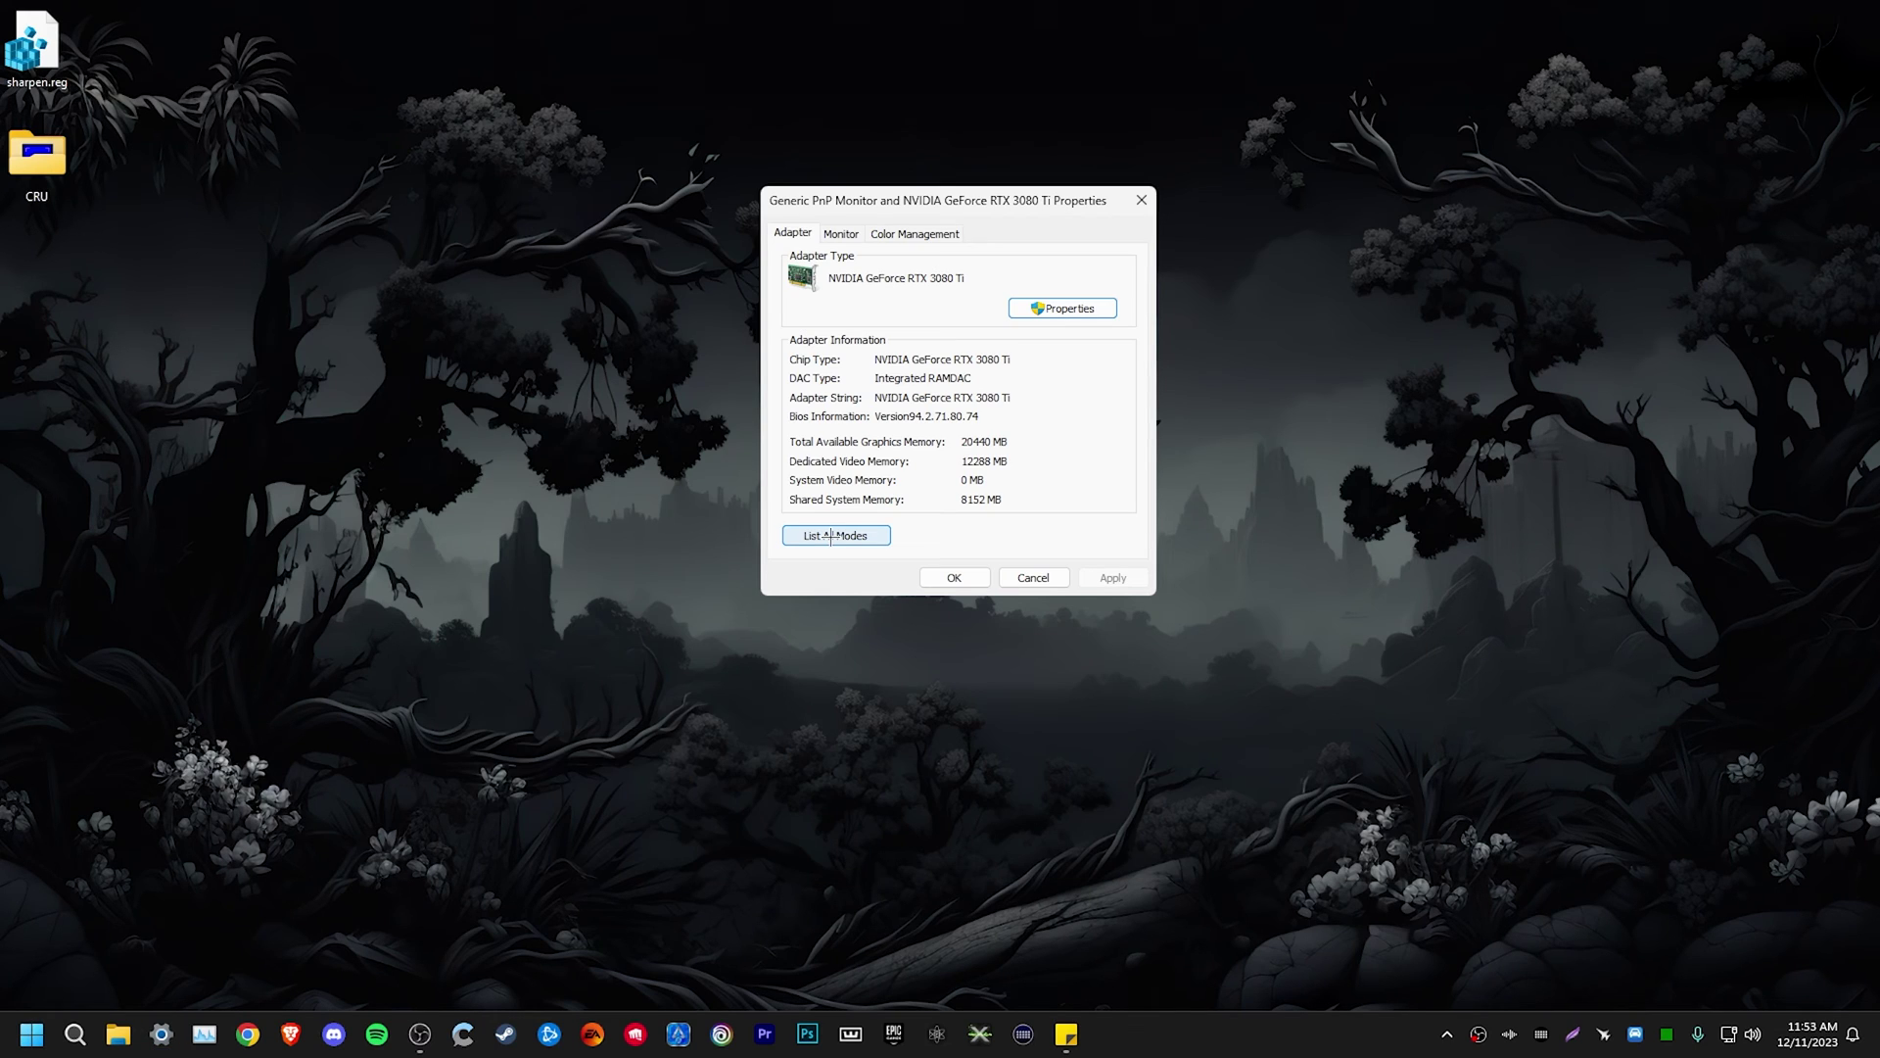
click(835, 536)
scroll(1082, 392, down, 1)
drag(1082, 392, 1082, 399)
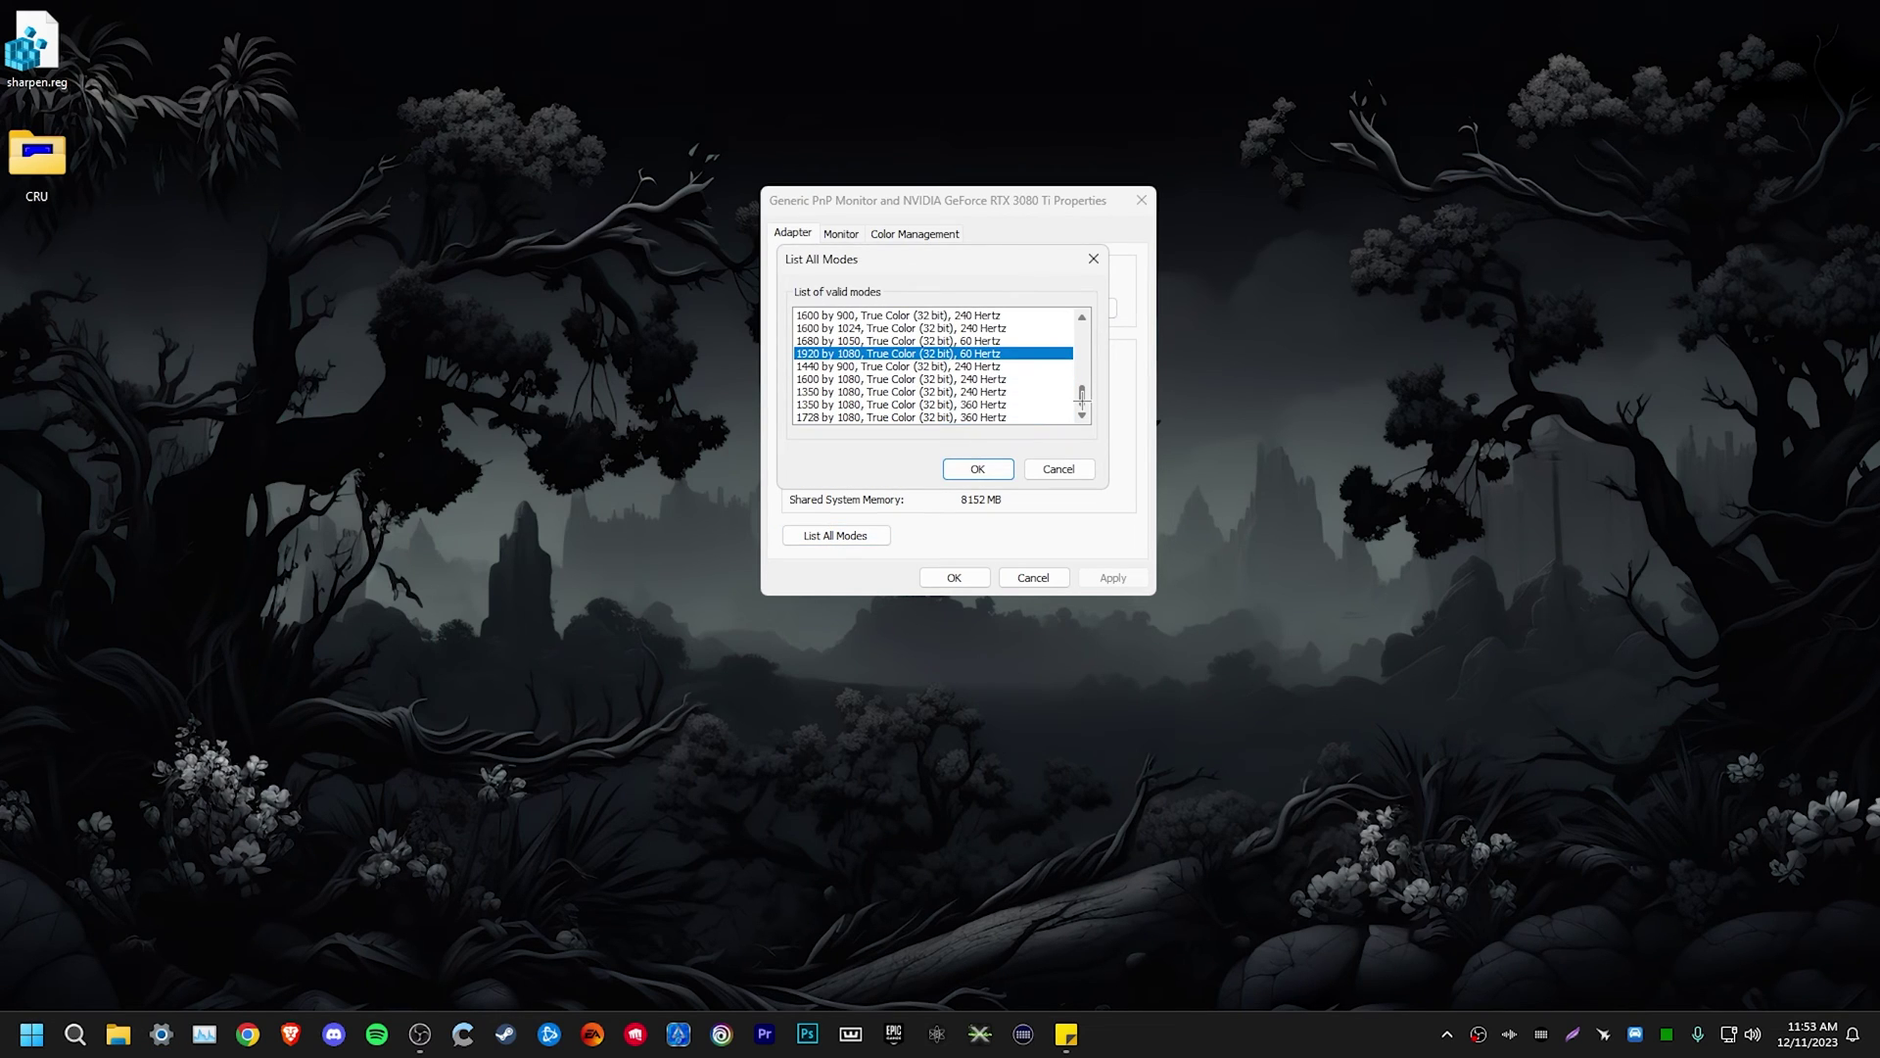
click(838, 380)
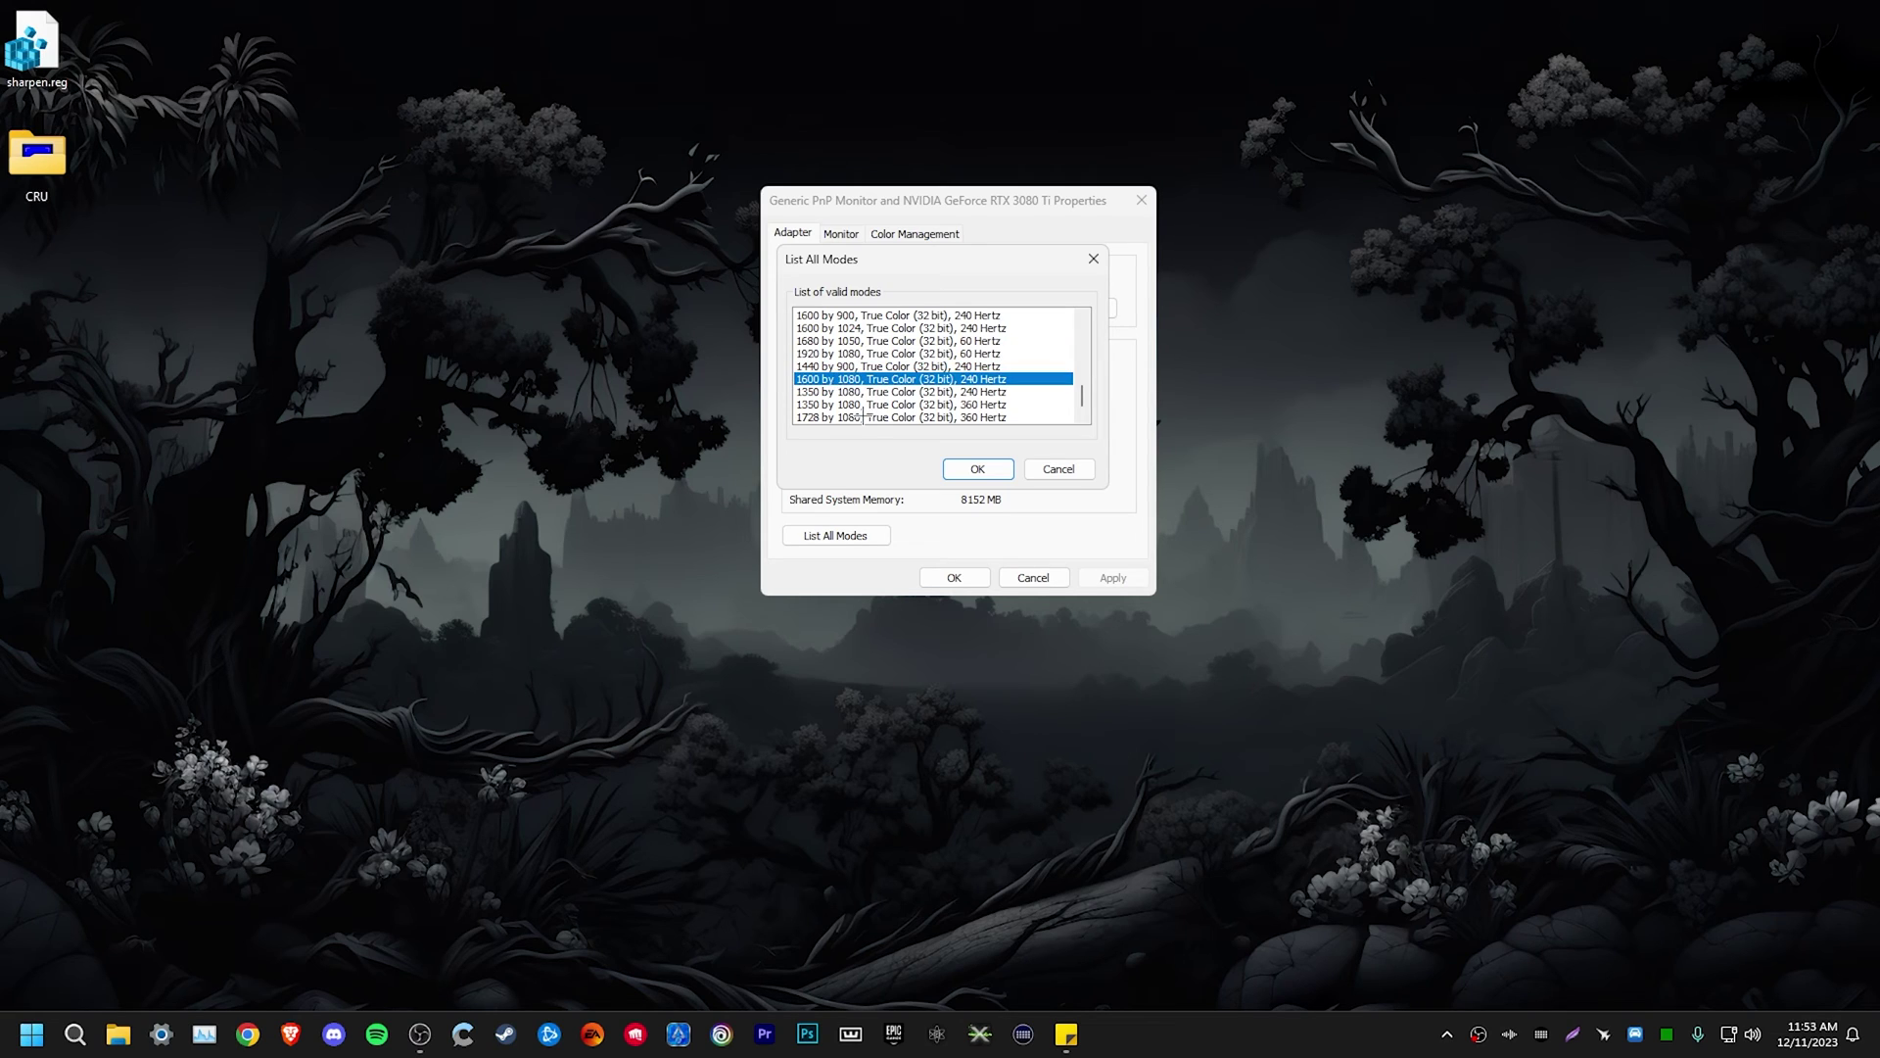
click(861, 403)
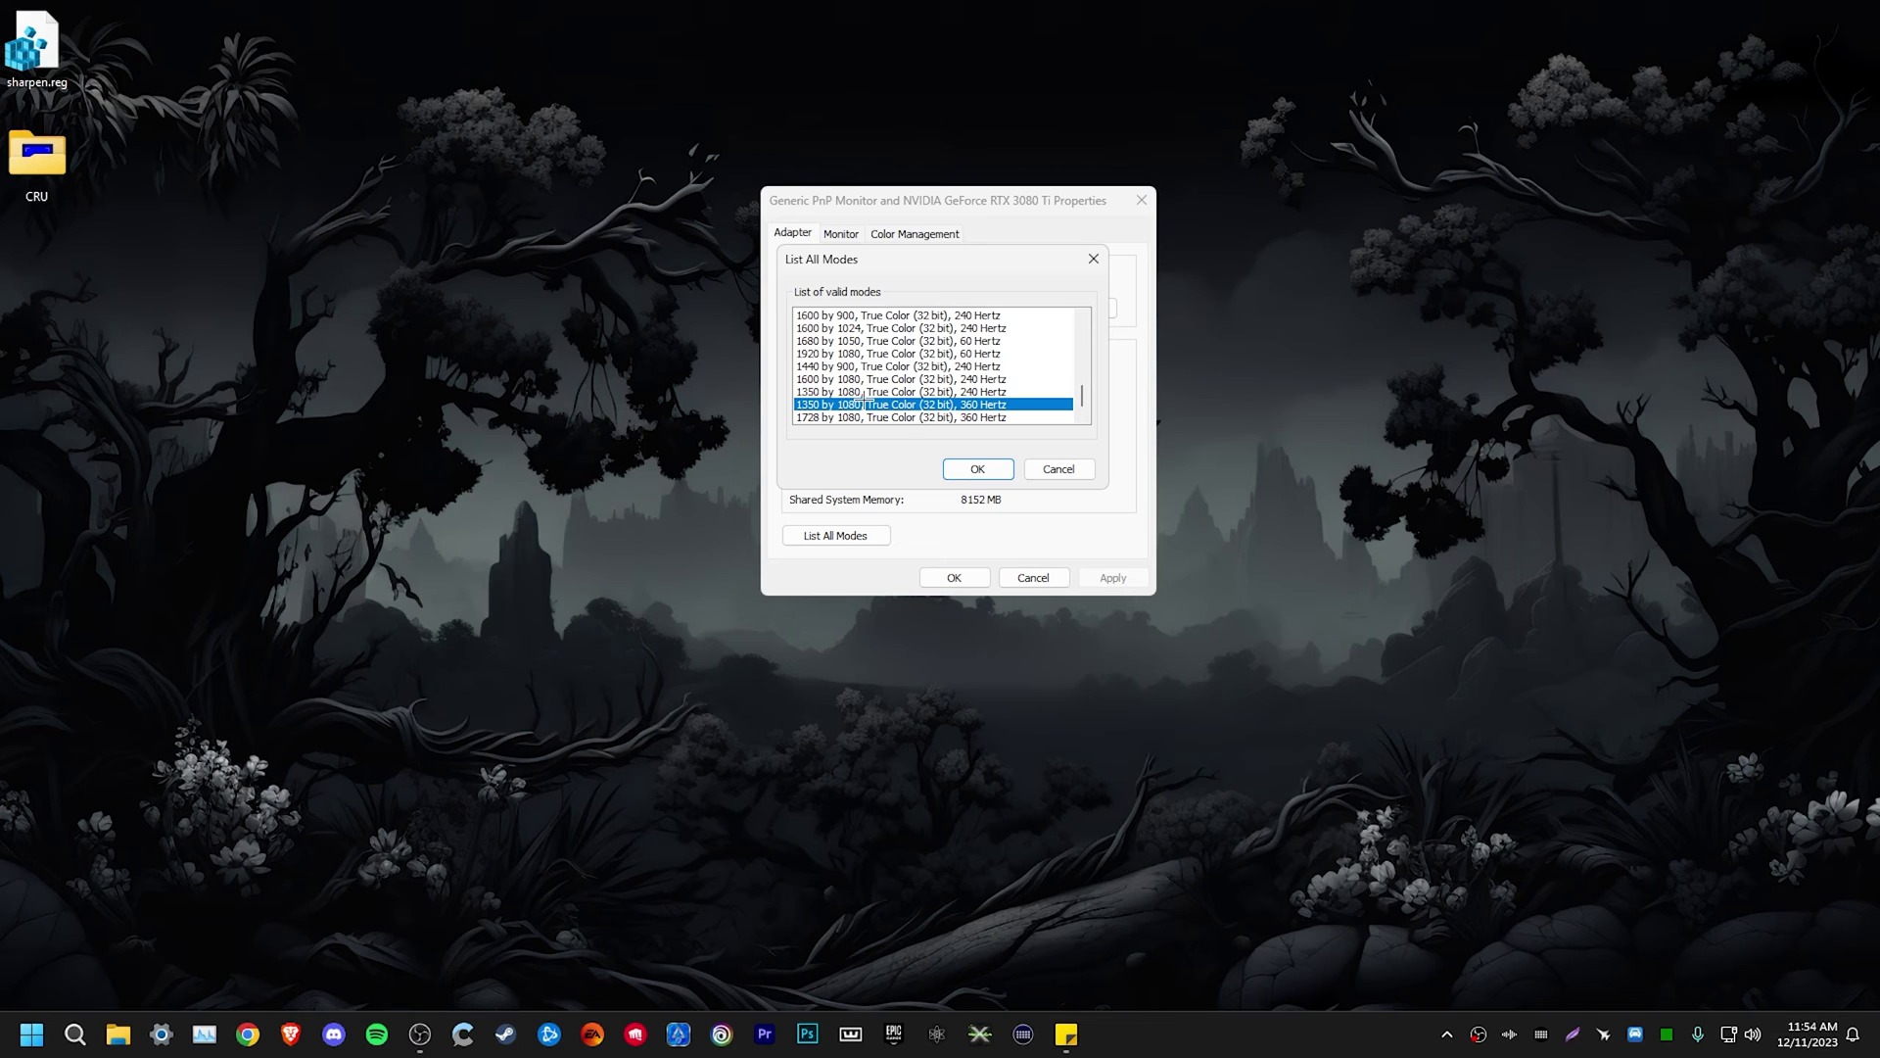
click(903, 379)
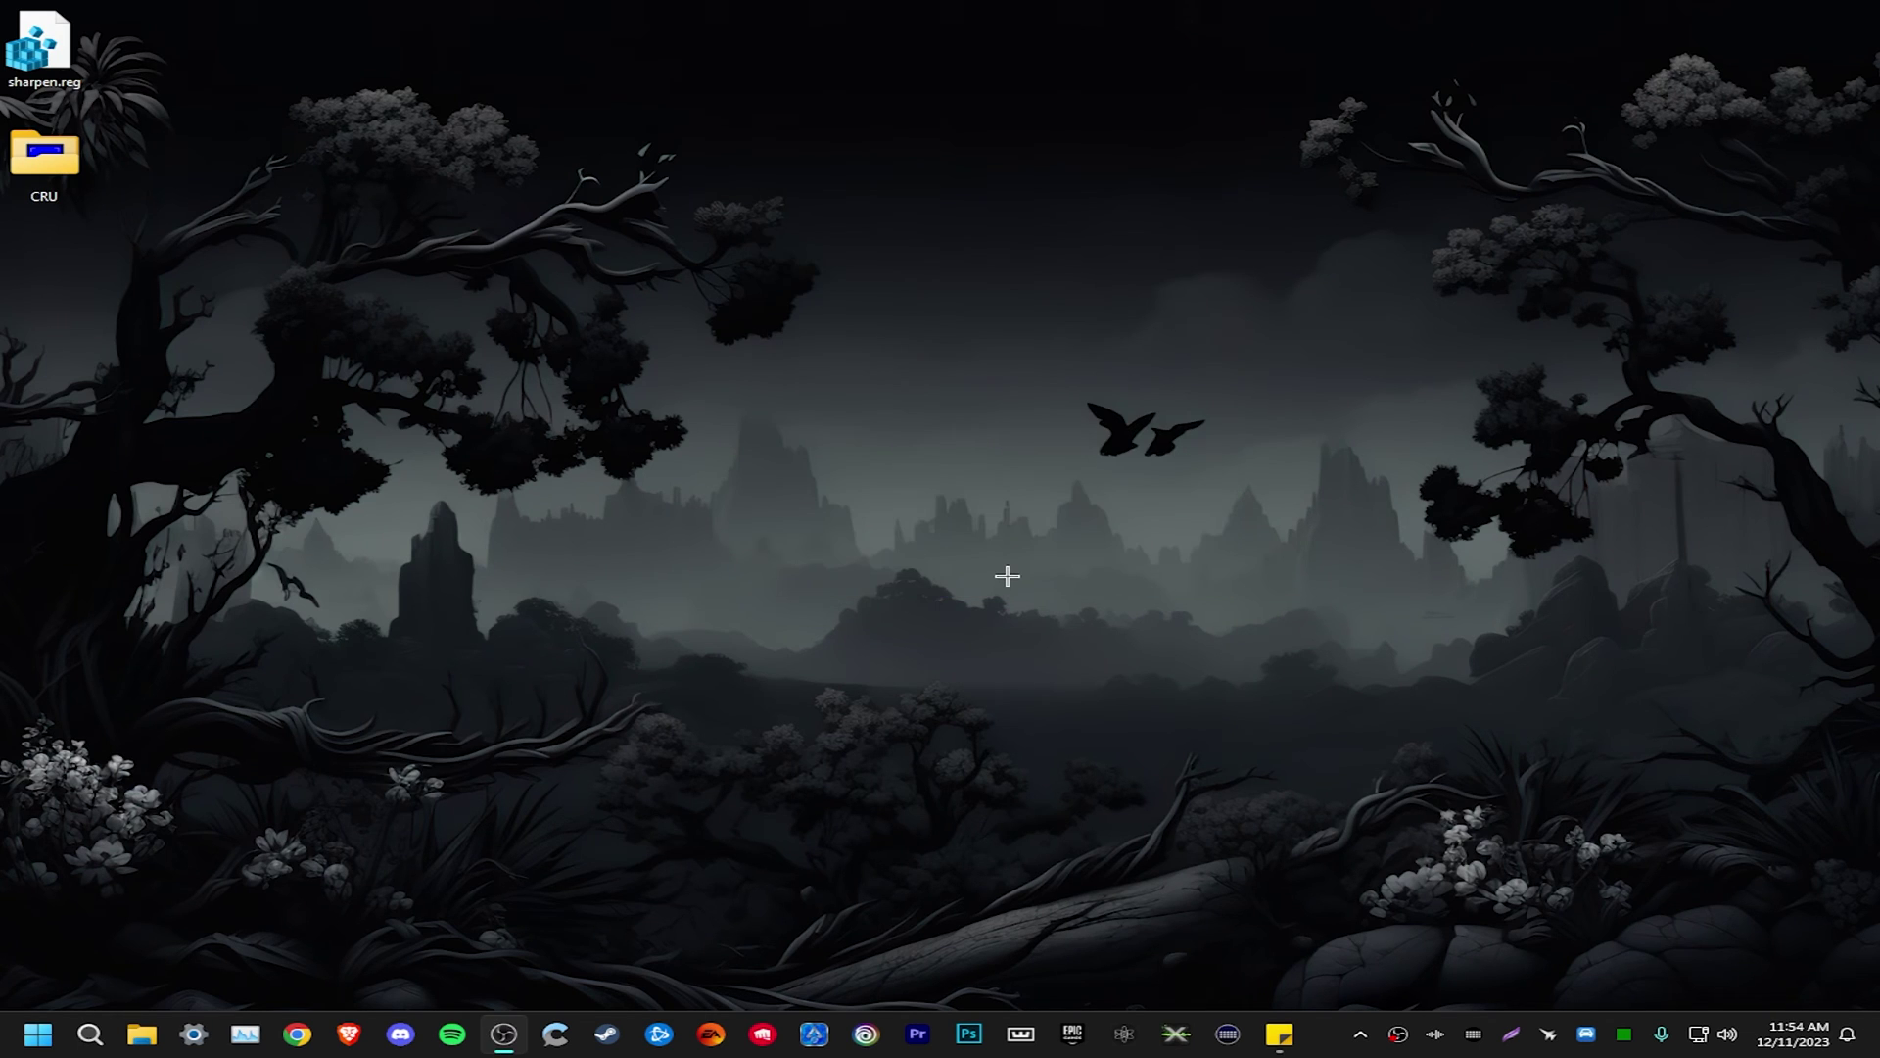
right_click(848, 447)
click(957, 663)
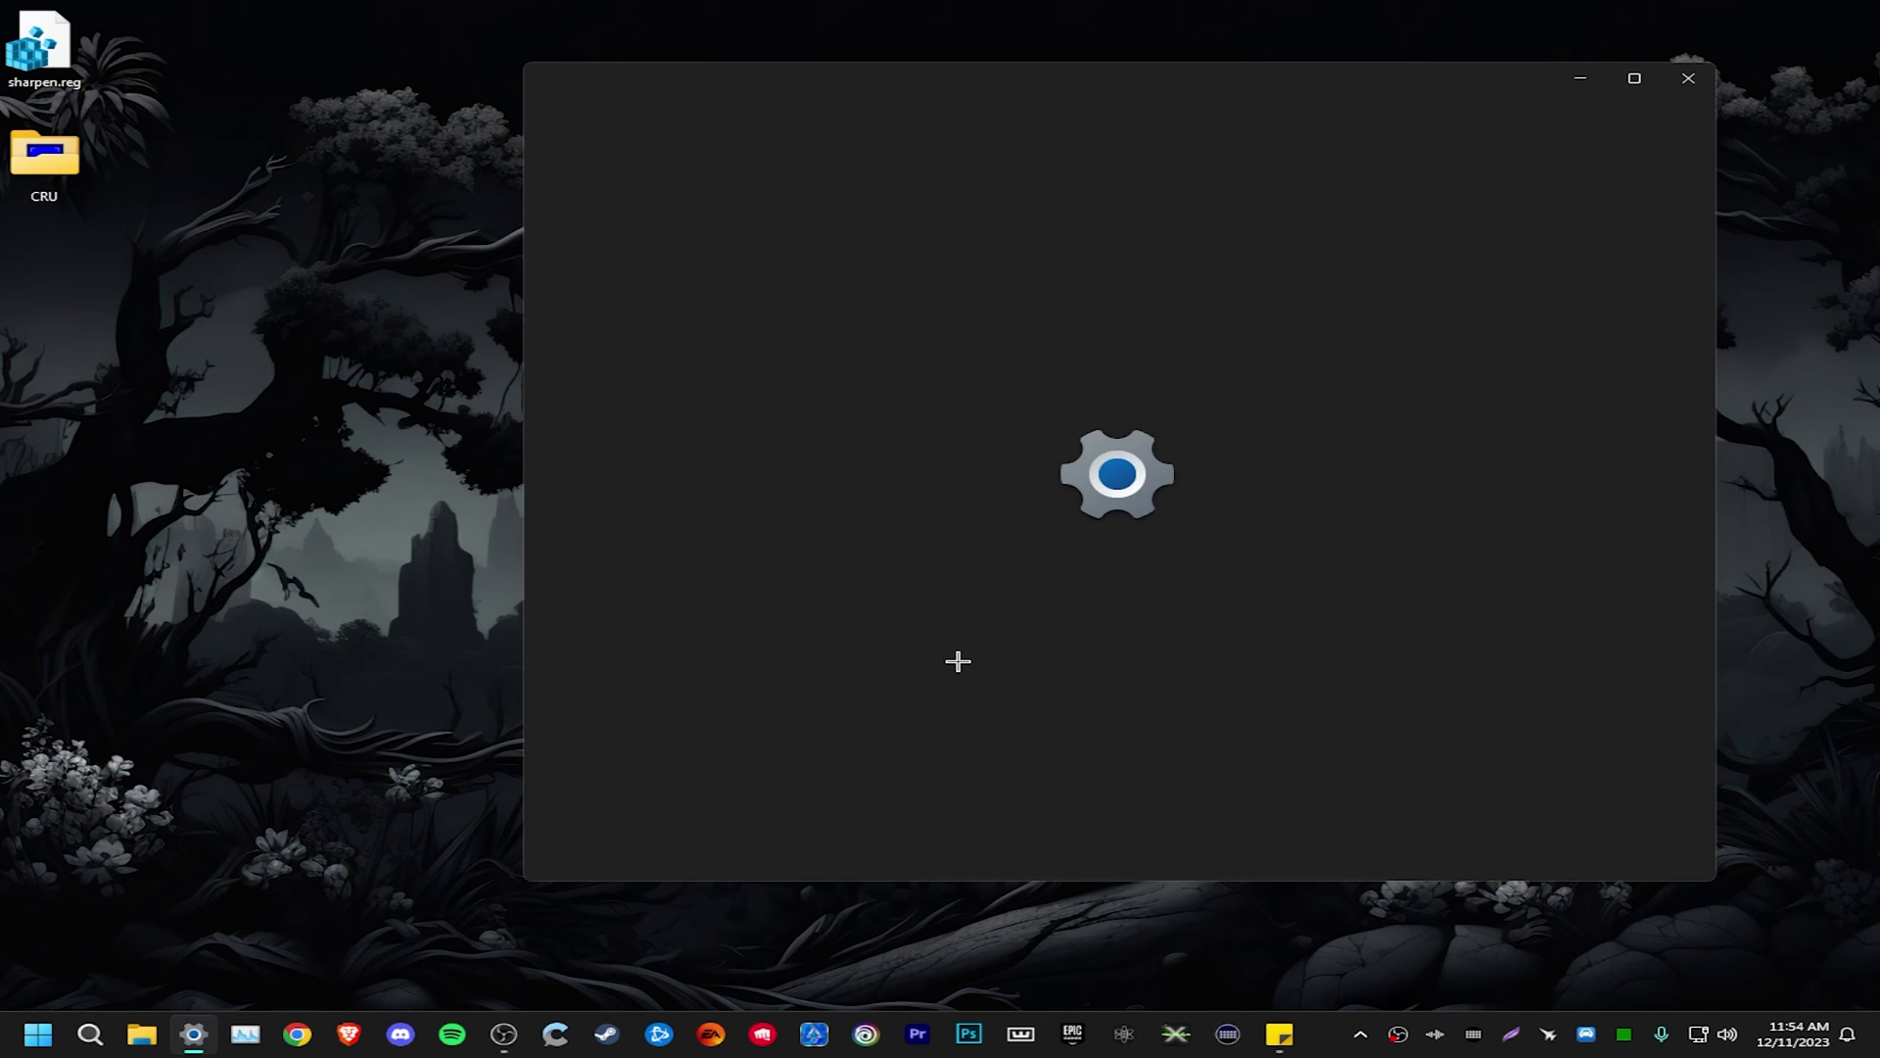
click(1566, 206)
click(1563, 244)
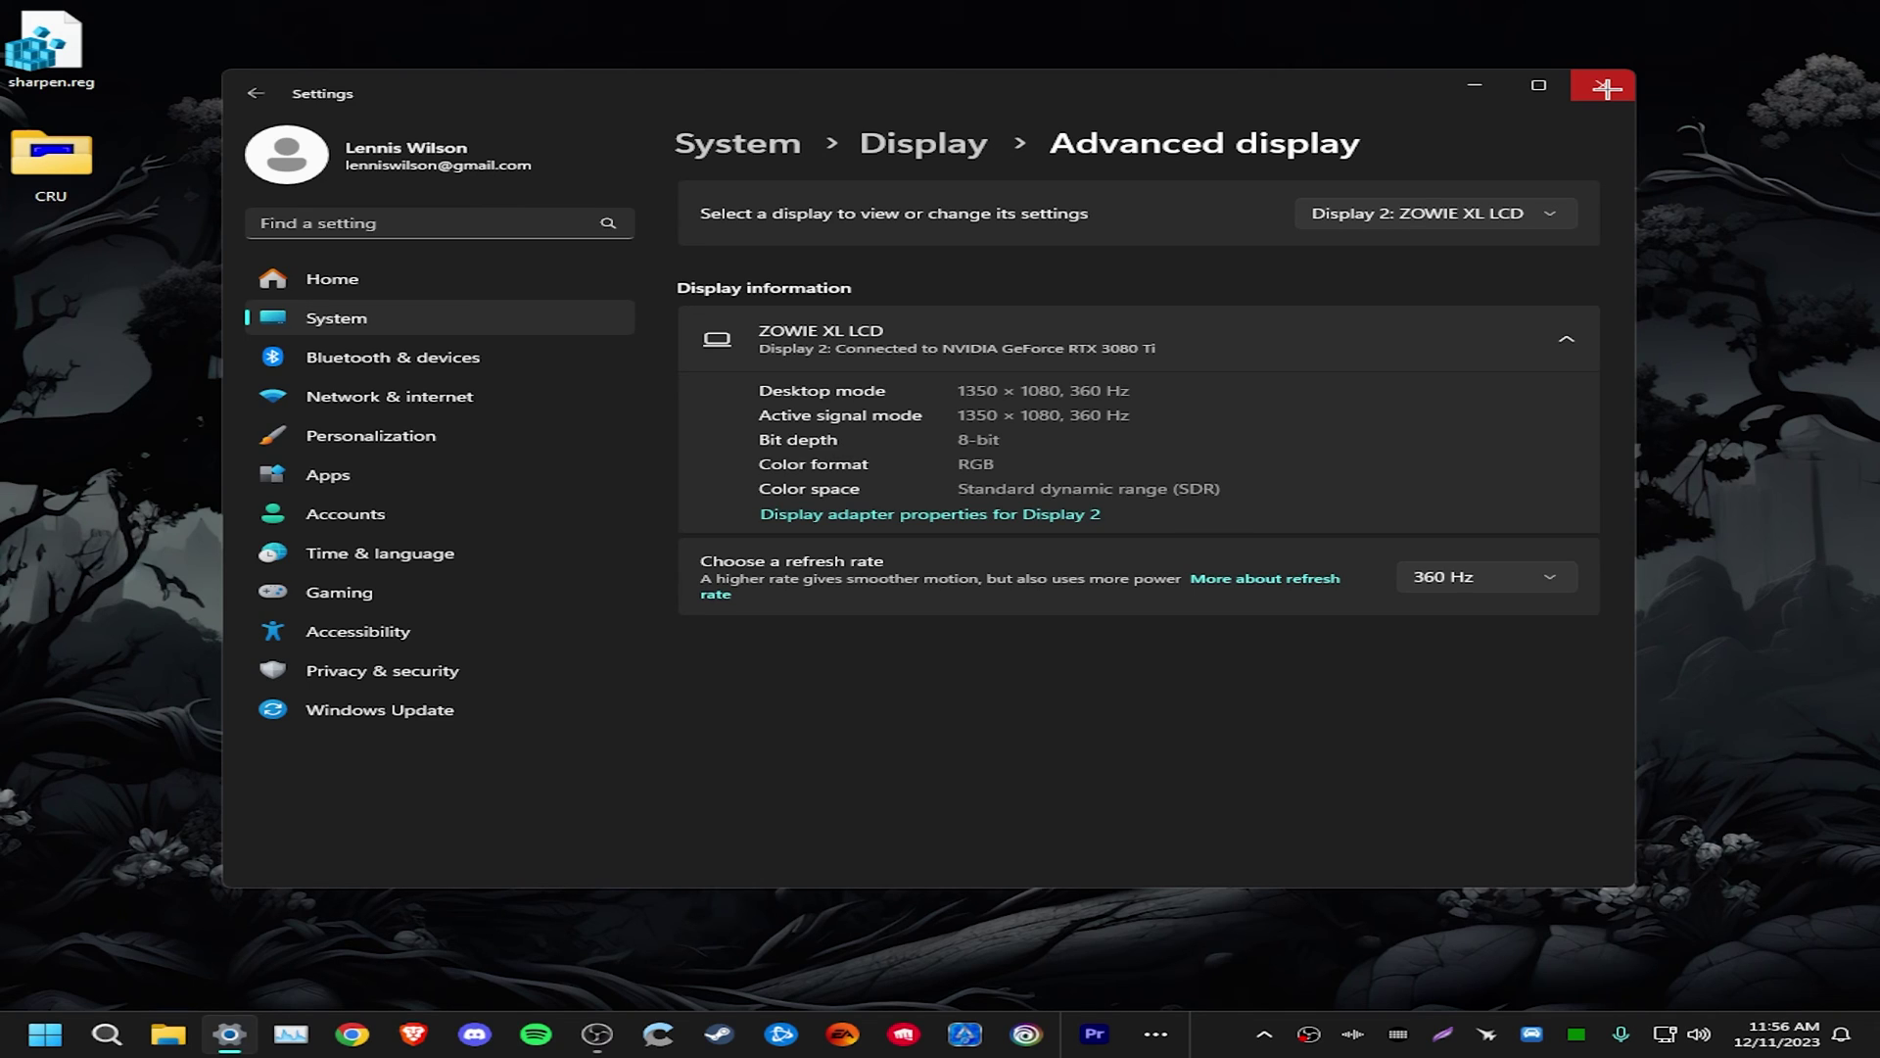
click(1606, 88)
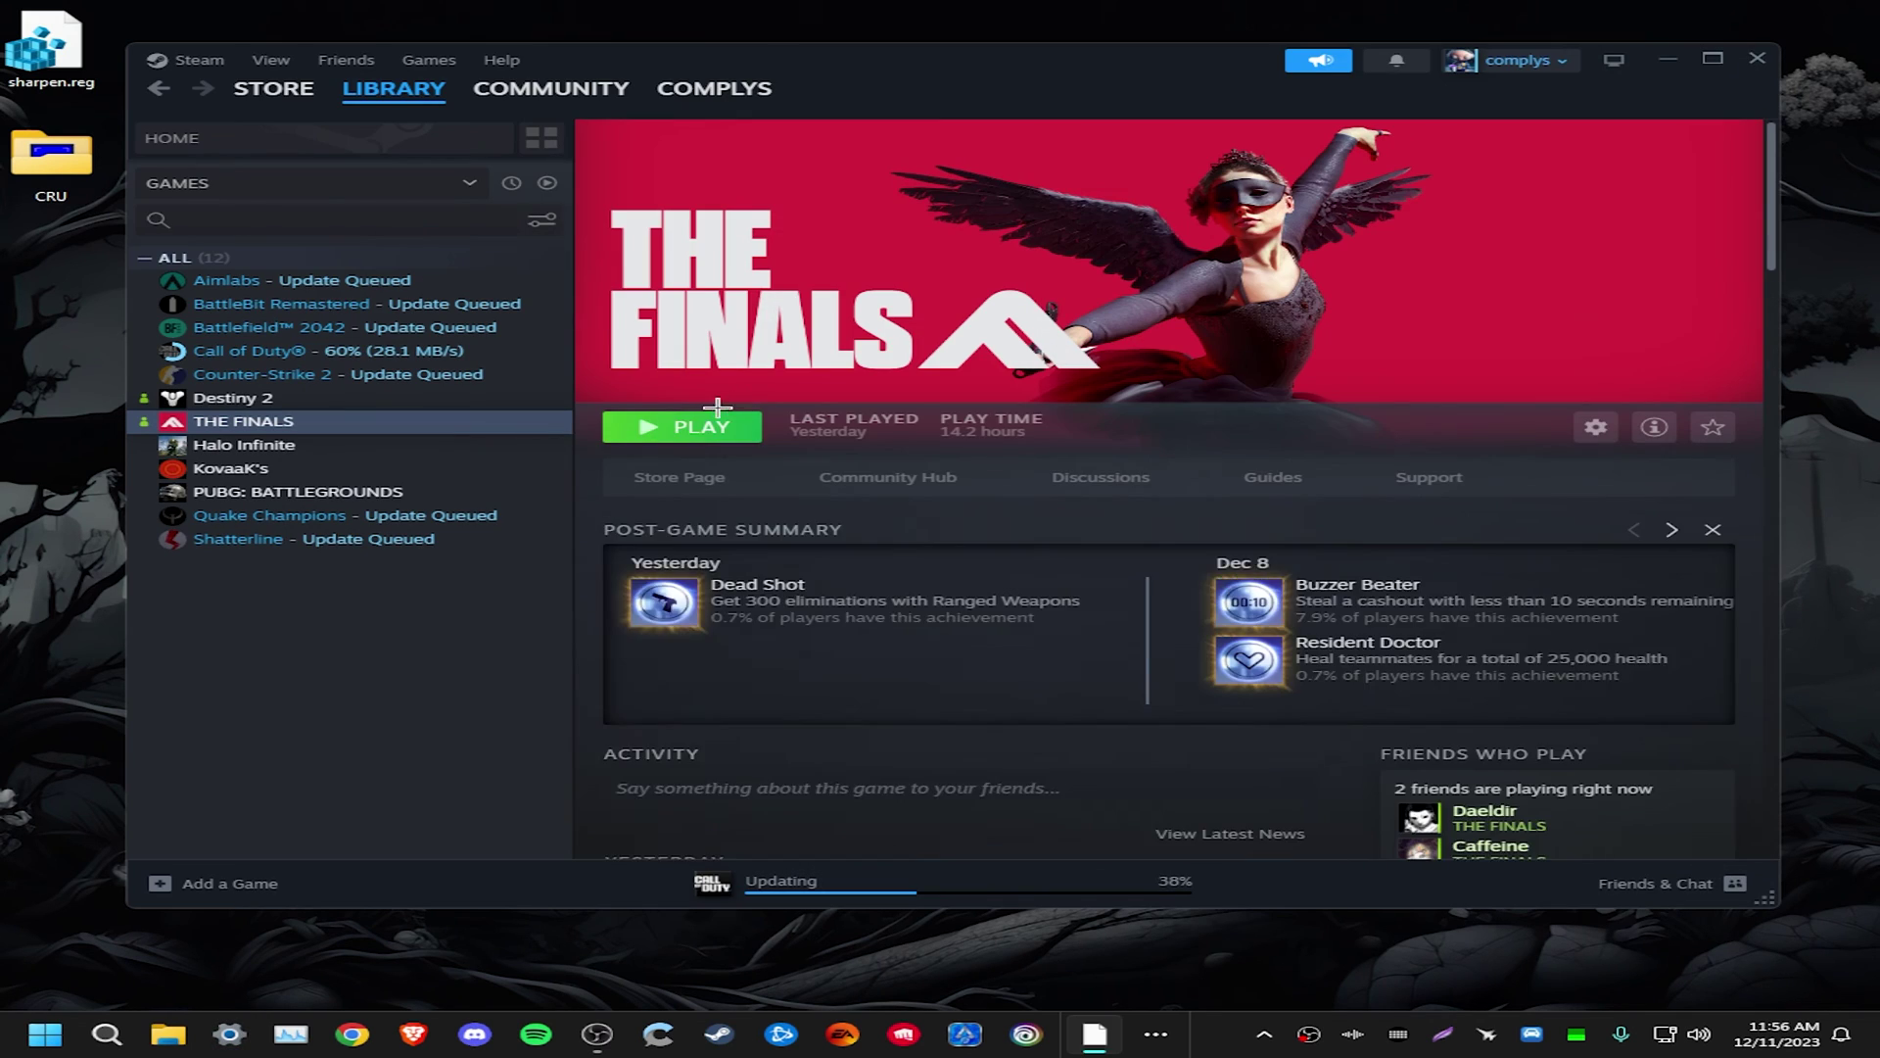
- Launch THE FINALS and step the Video resolution down from 1920x1080
click(718, 421)
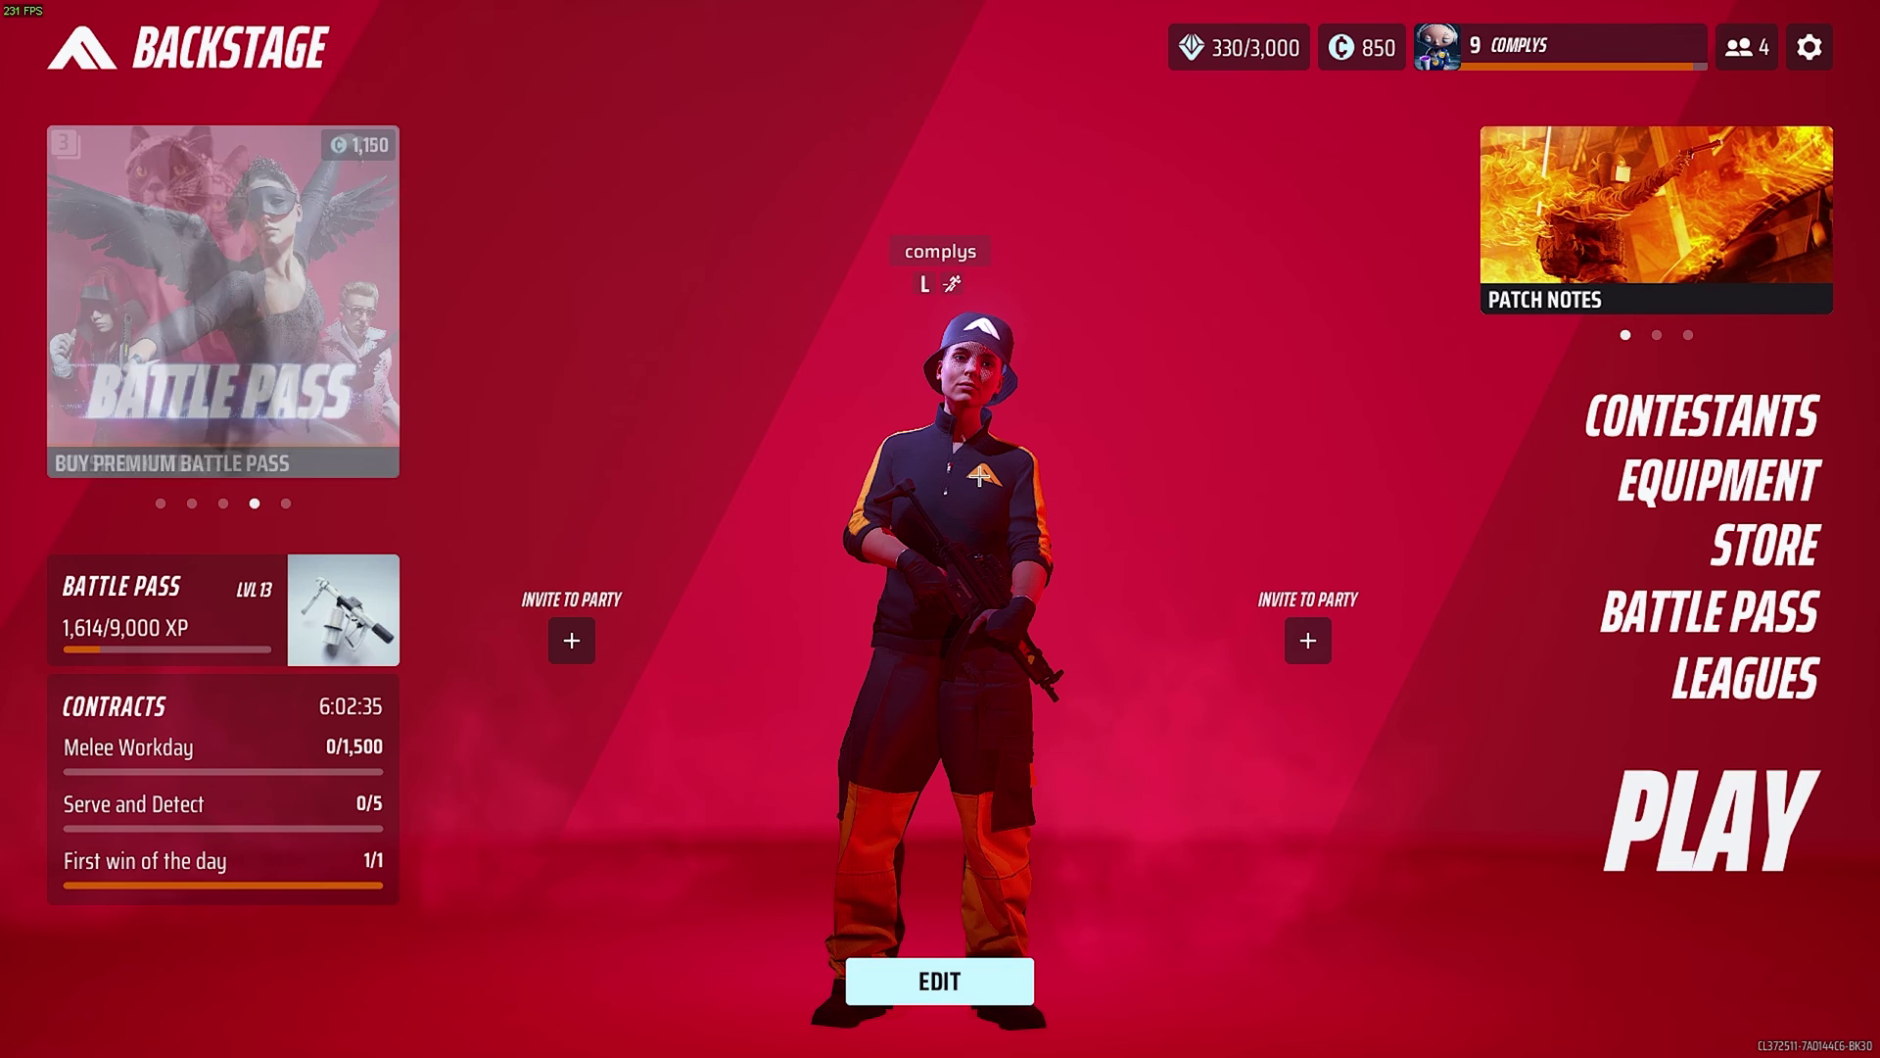
click(1809, 47)
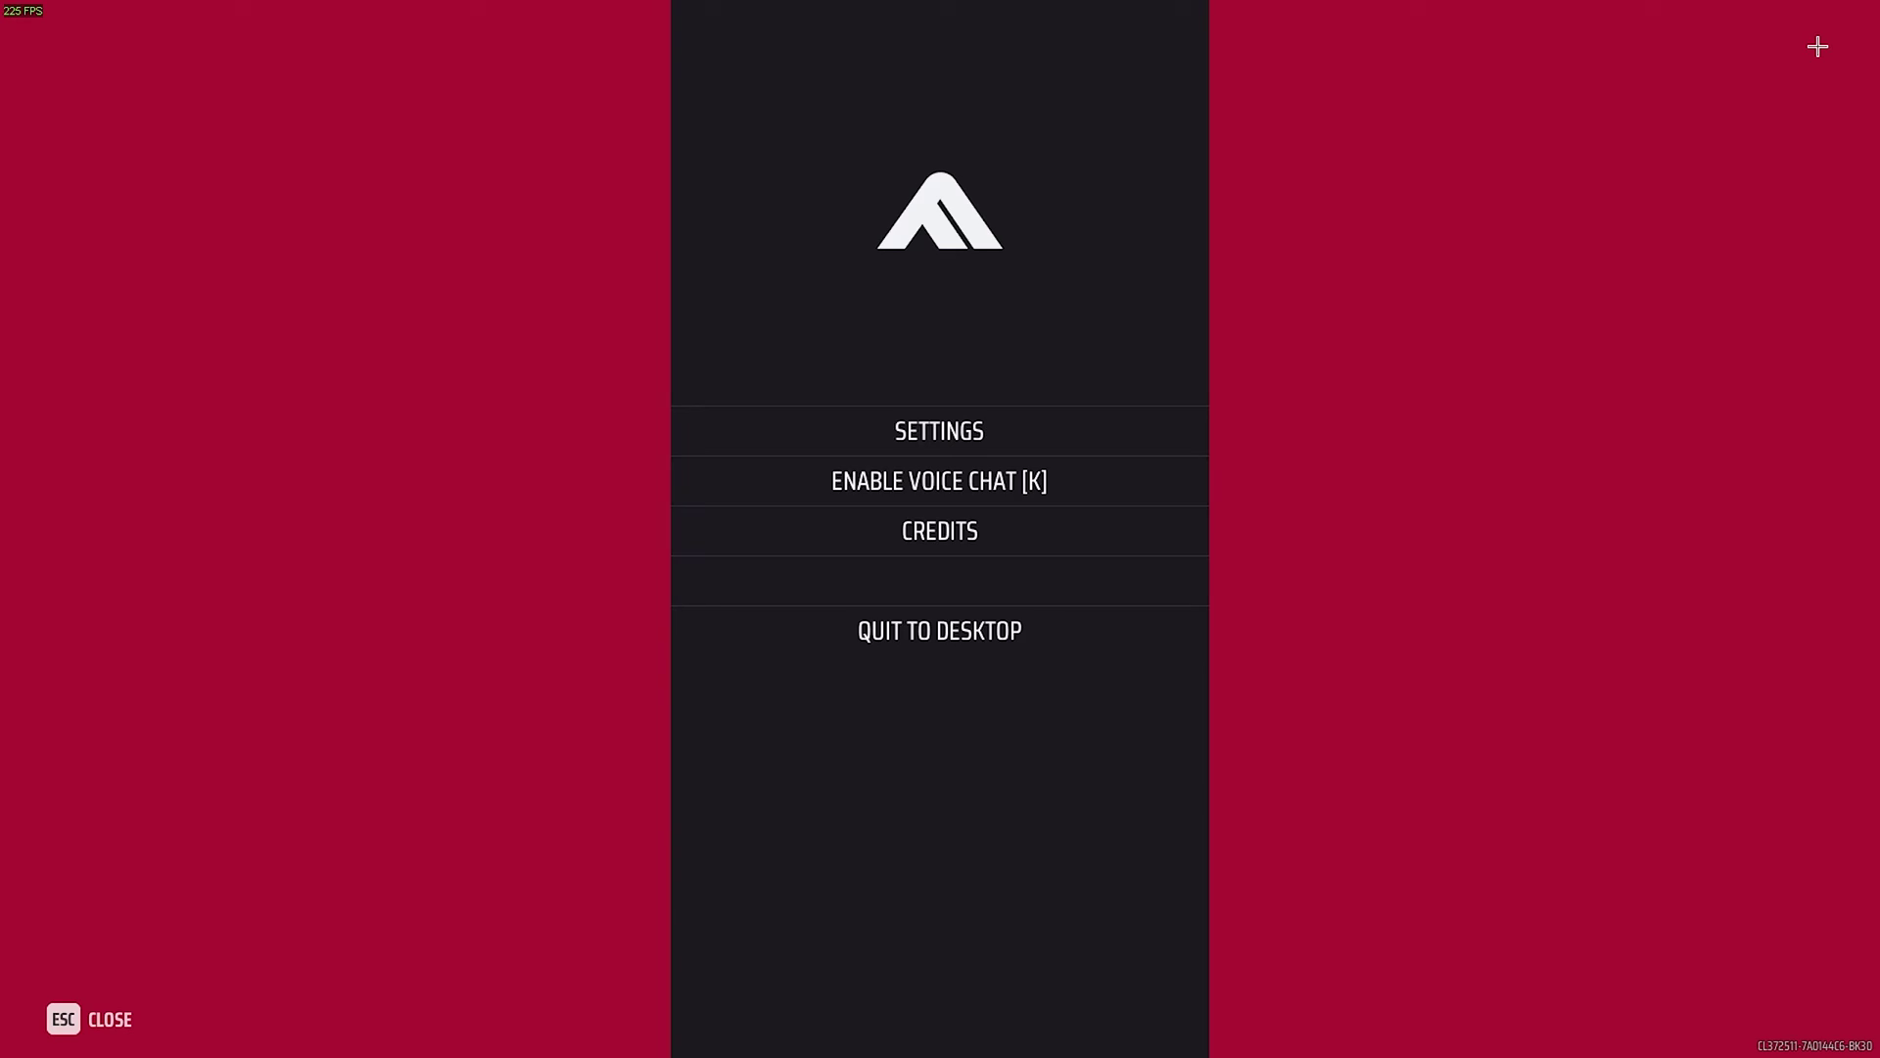
click(940, 431)
click(805, 108)
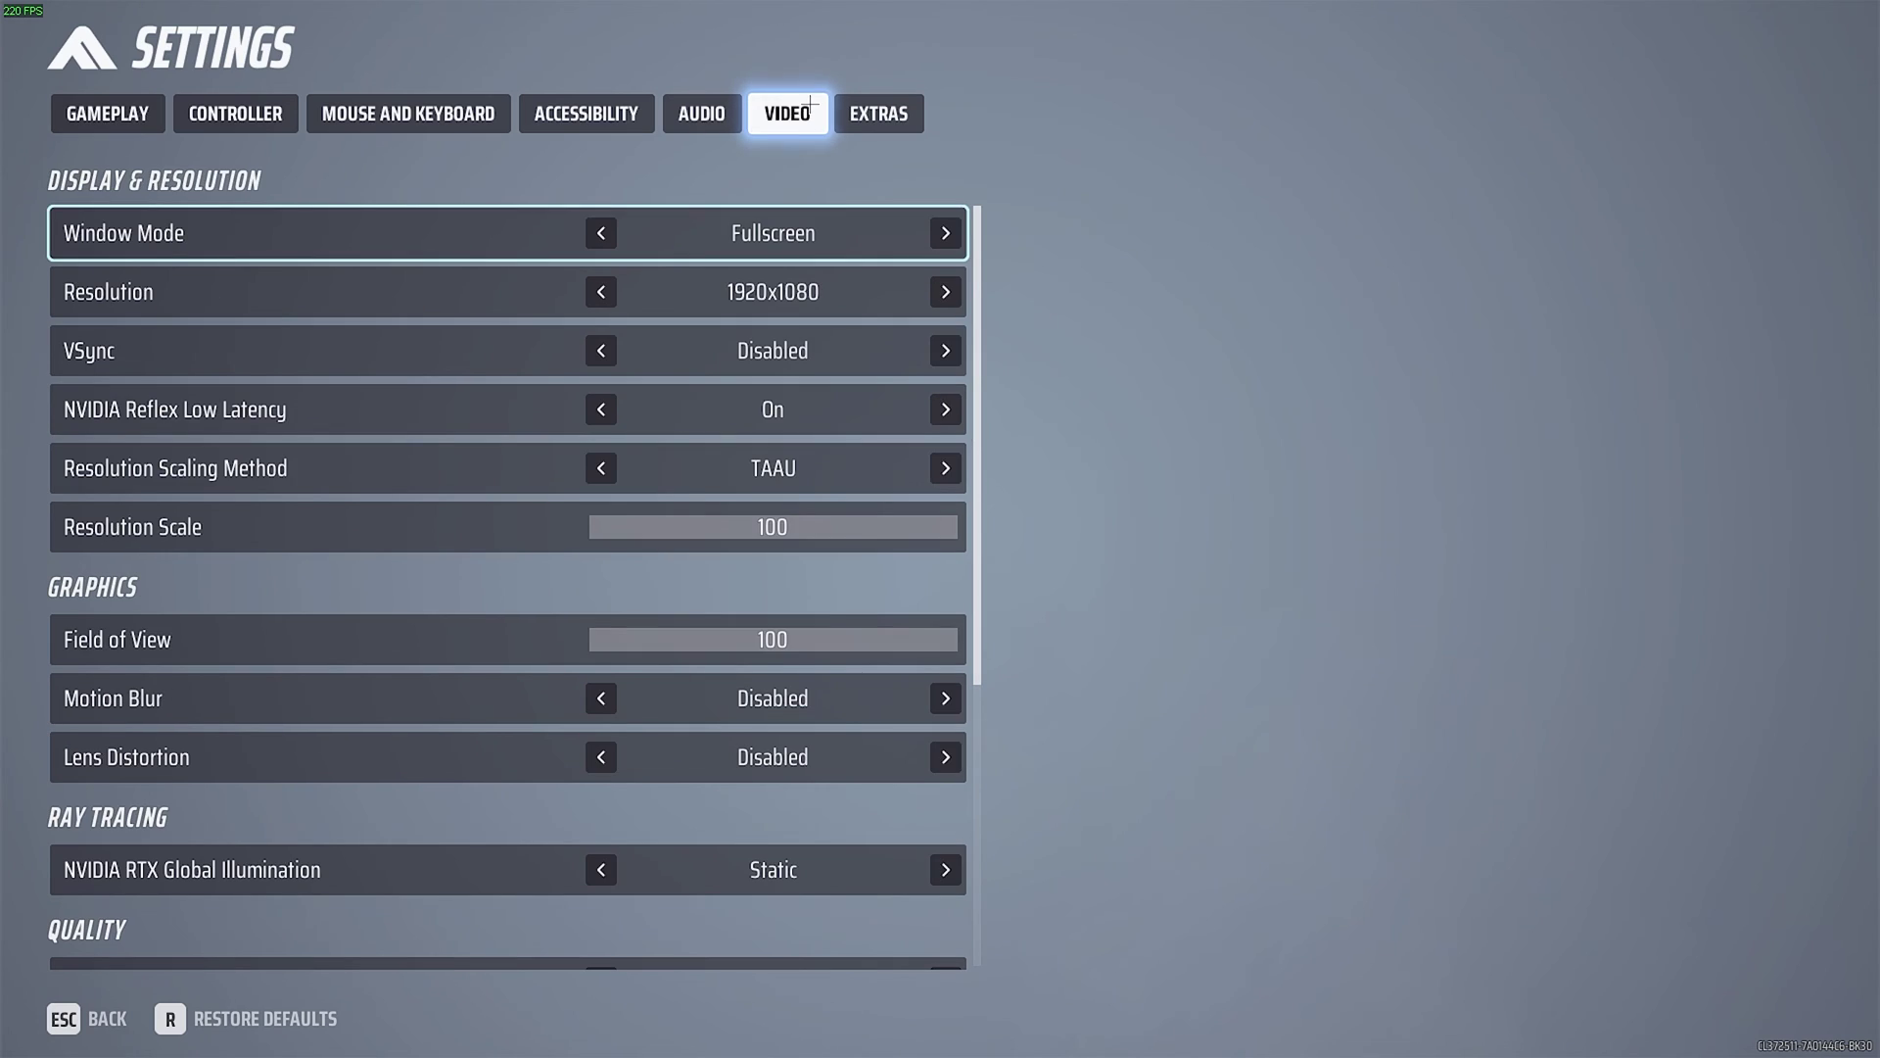
click(602, 292)
click(601, 291)
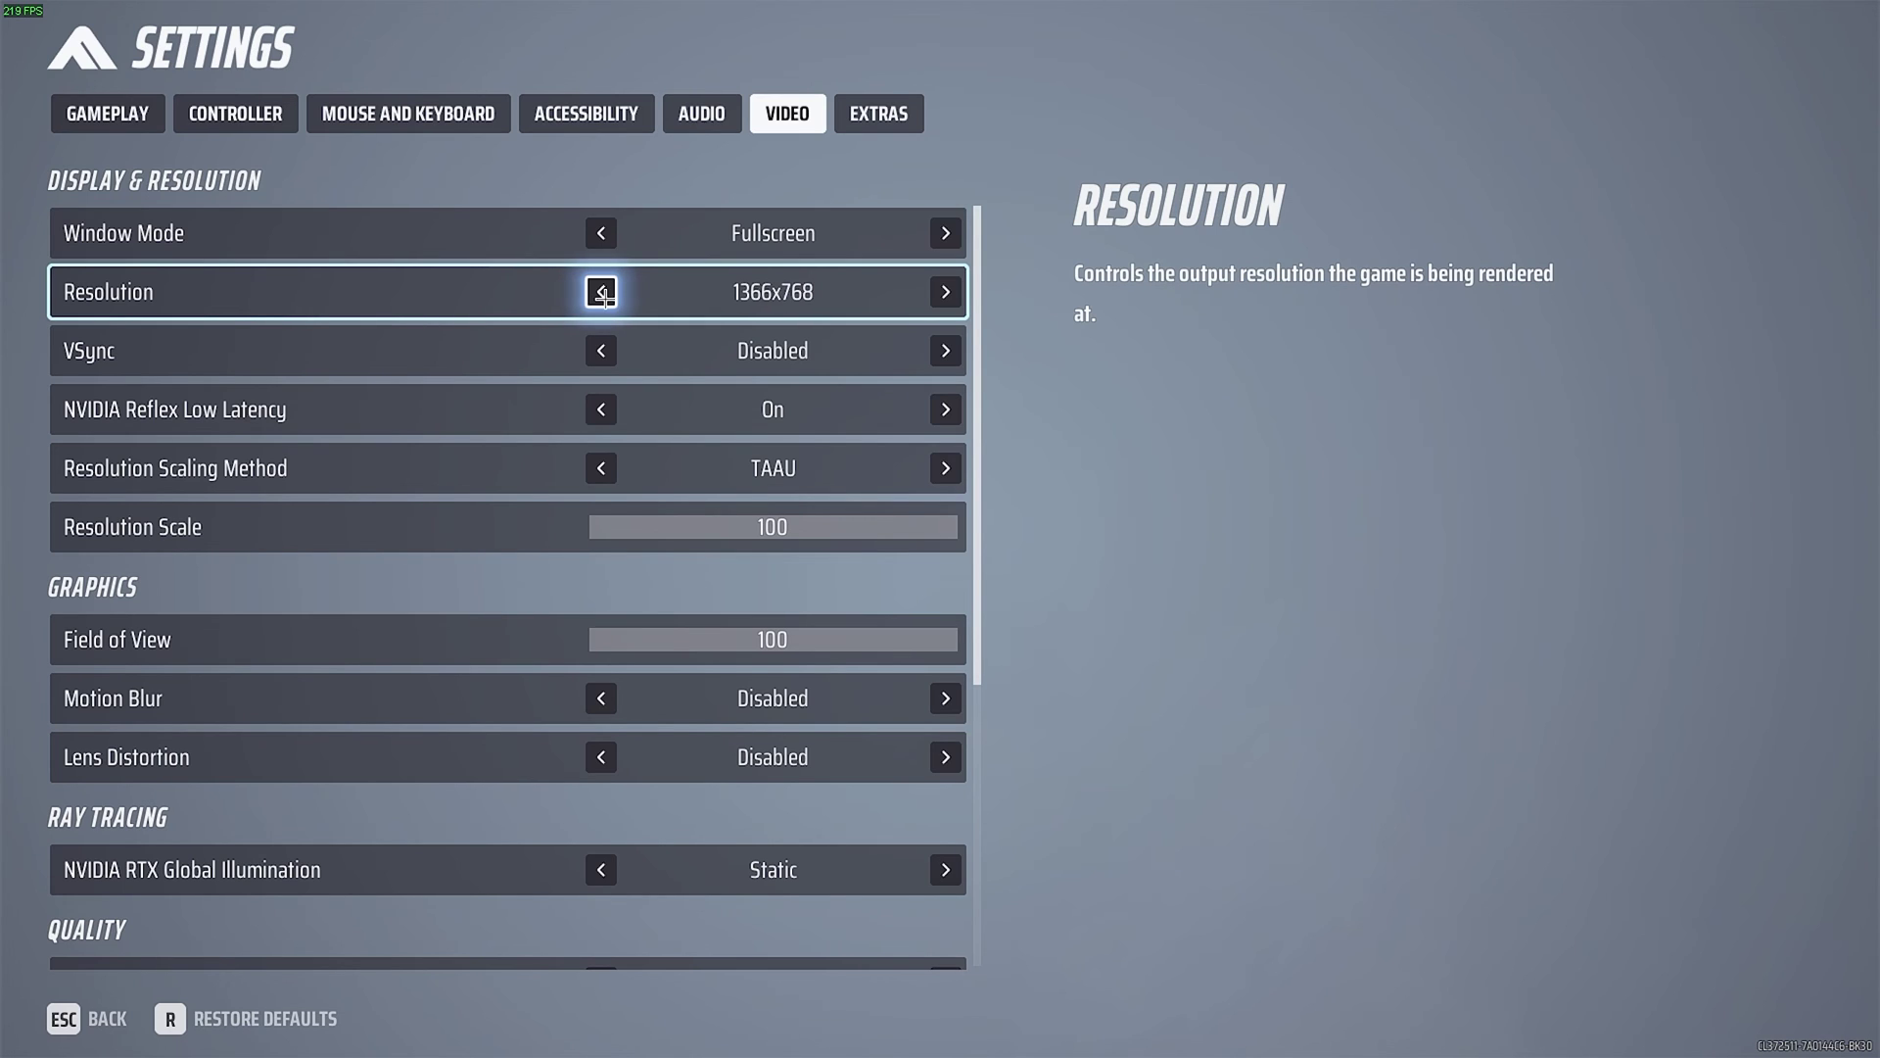
click(601, 292)
- Reopen Video settings, step the resolution up to 1728x1080, and apply it
key(Escape)
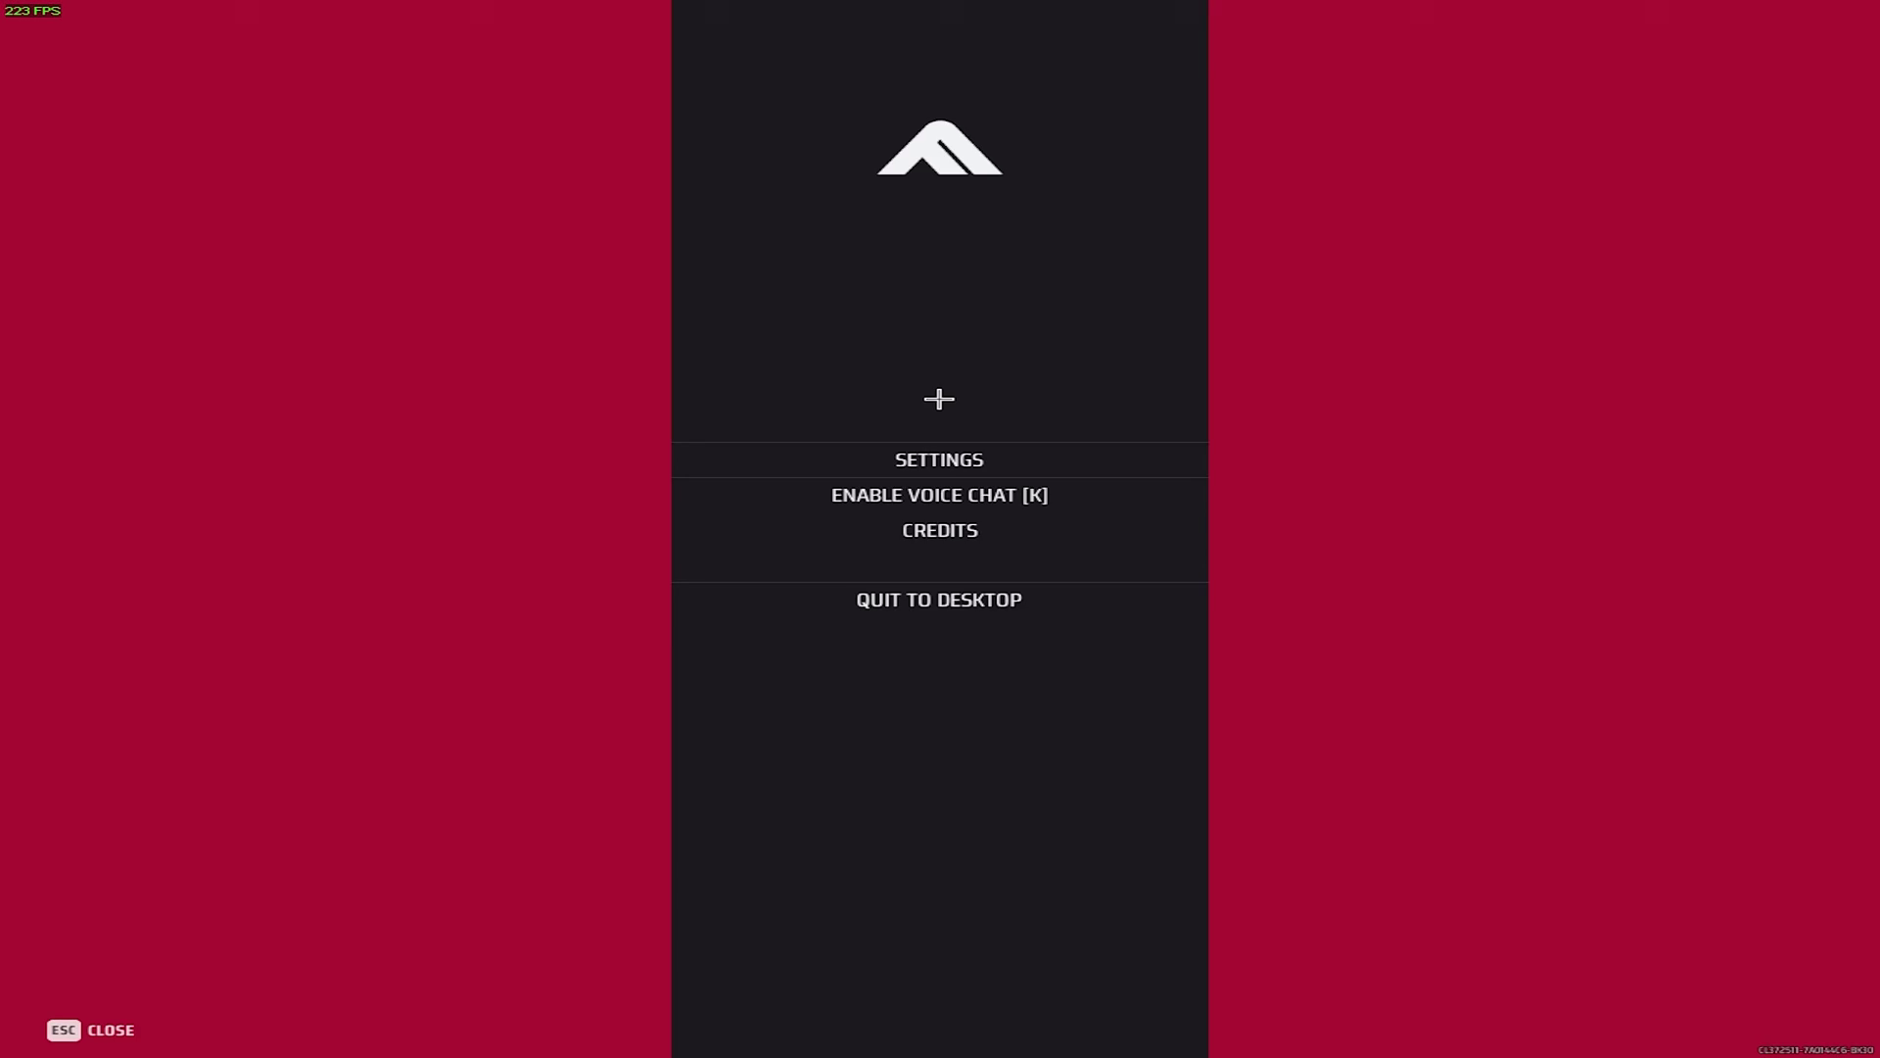
key(Escape)
key(Escape)
click(987, 456)
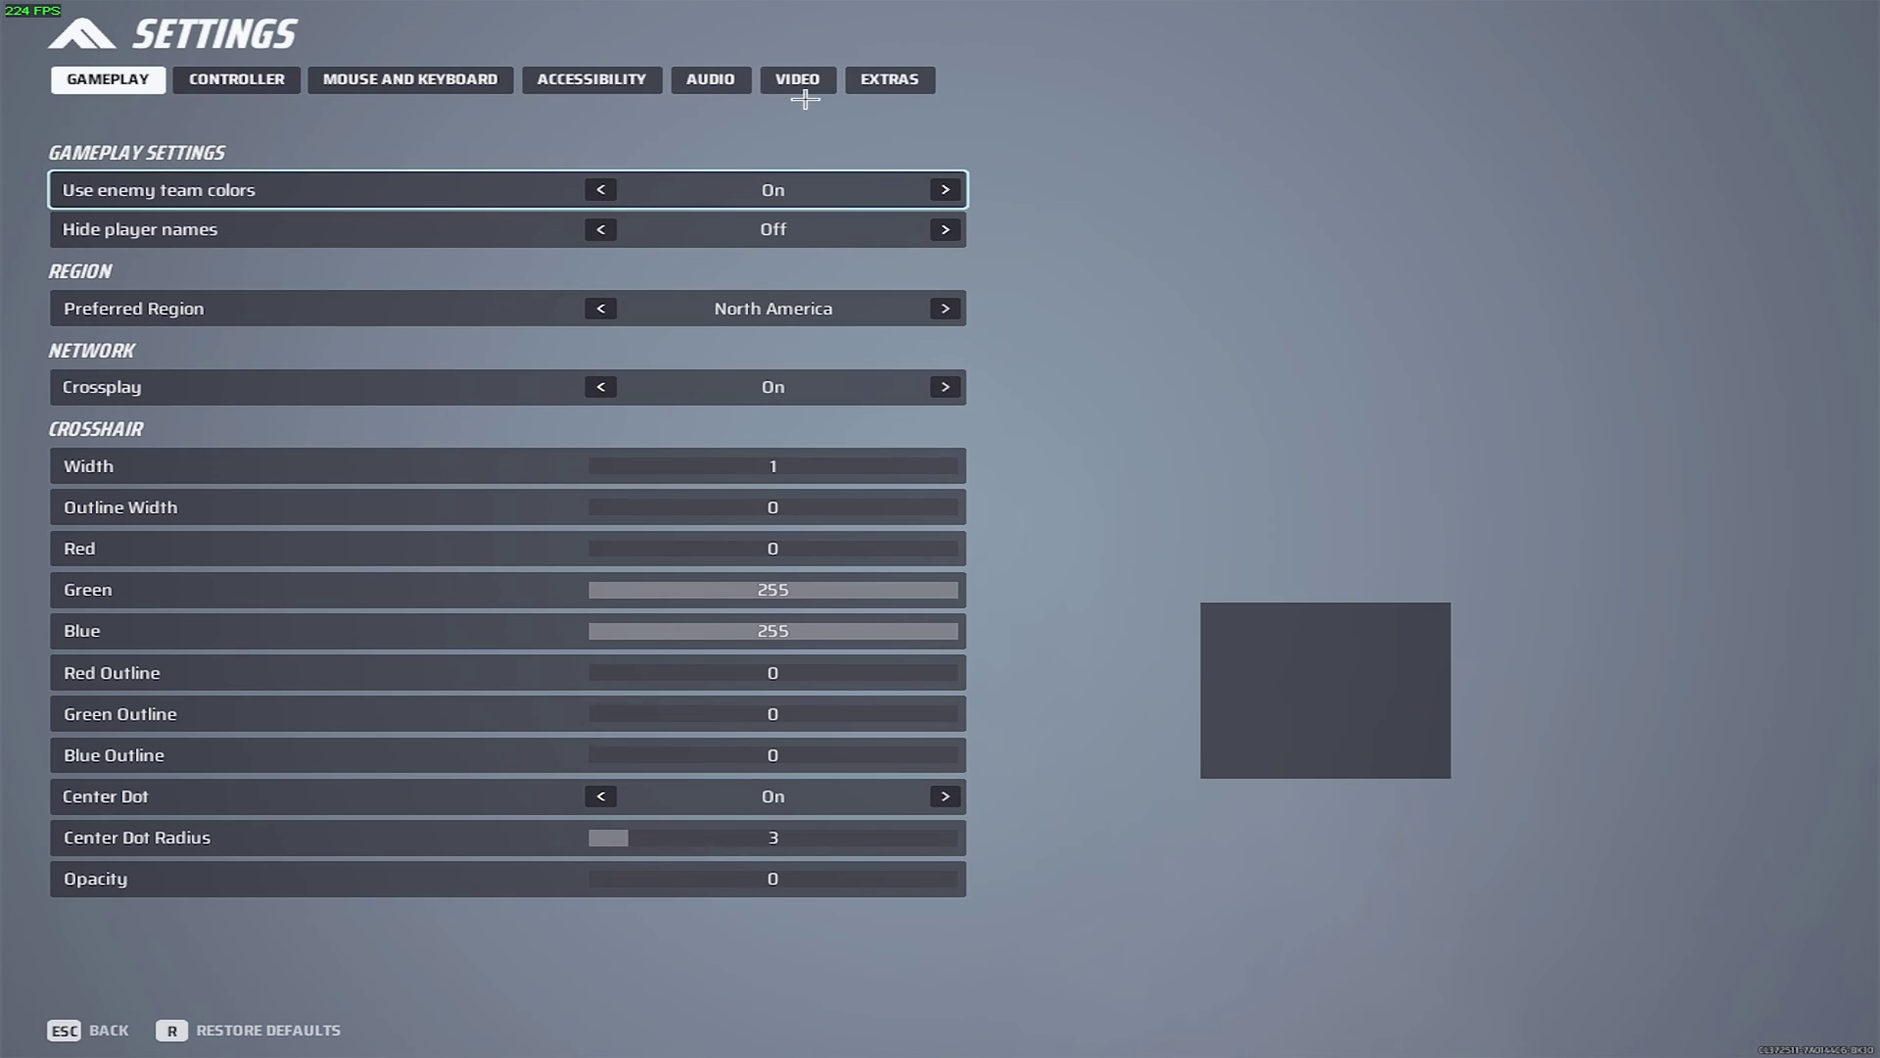
click(803, 90)
click(946, 230)
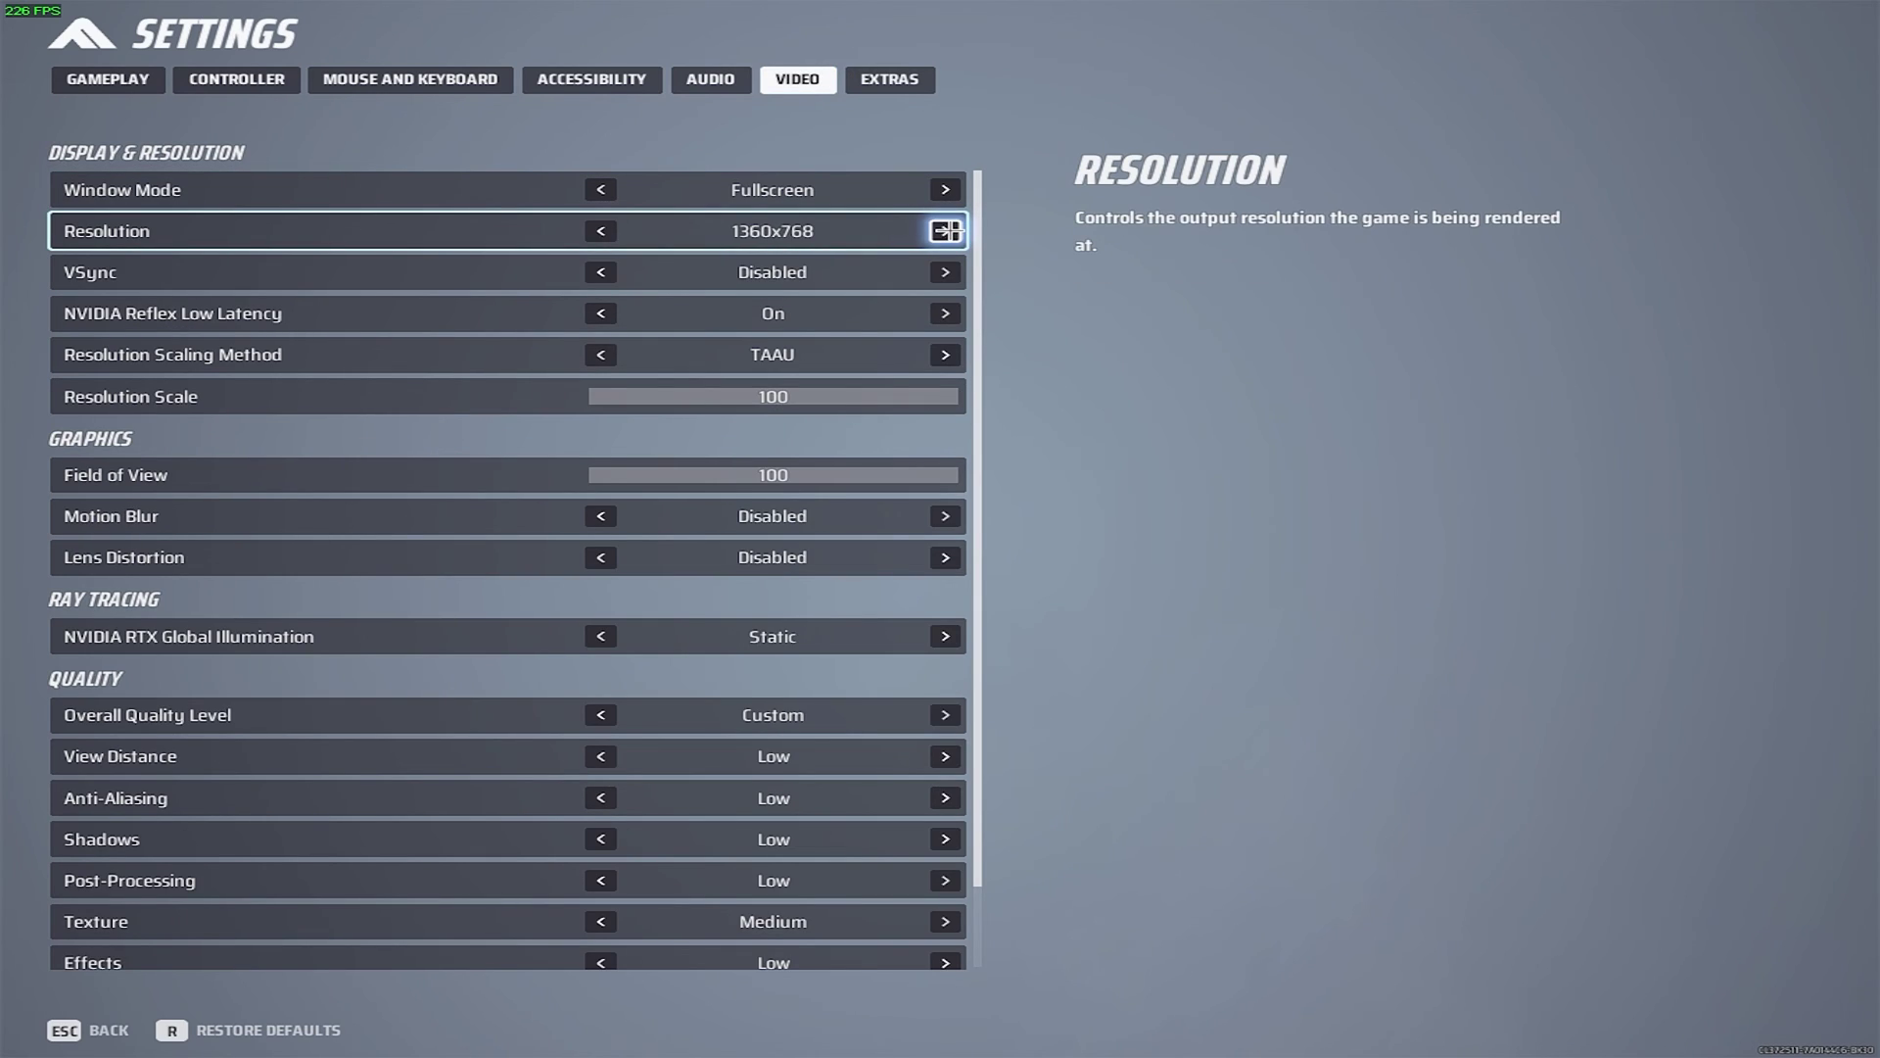
click(946, 230)
click(946, 230)
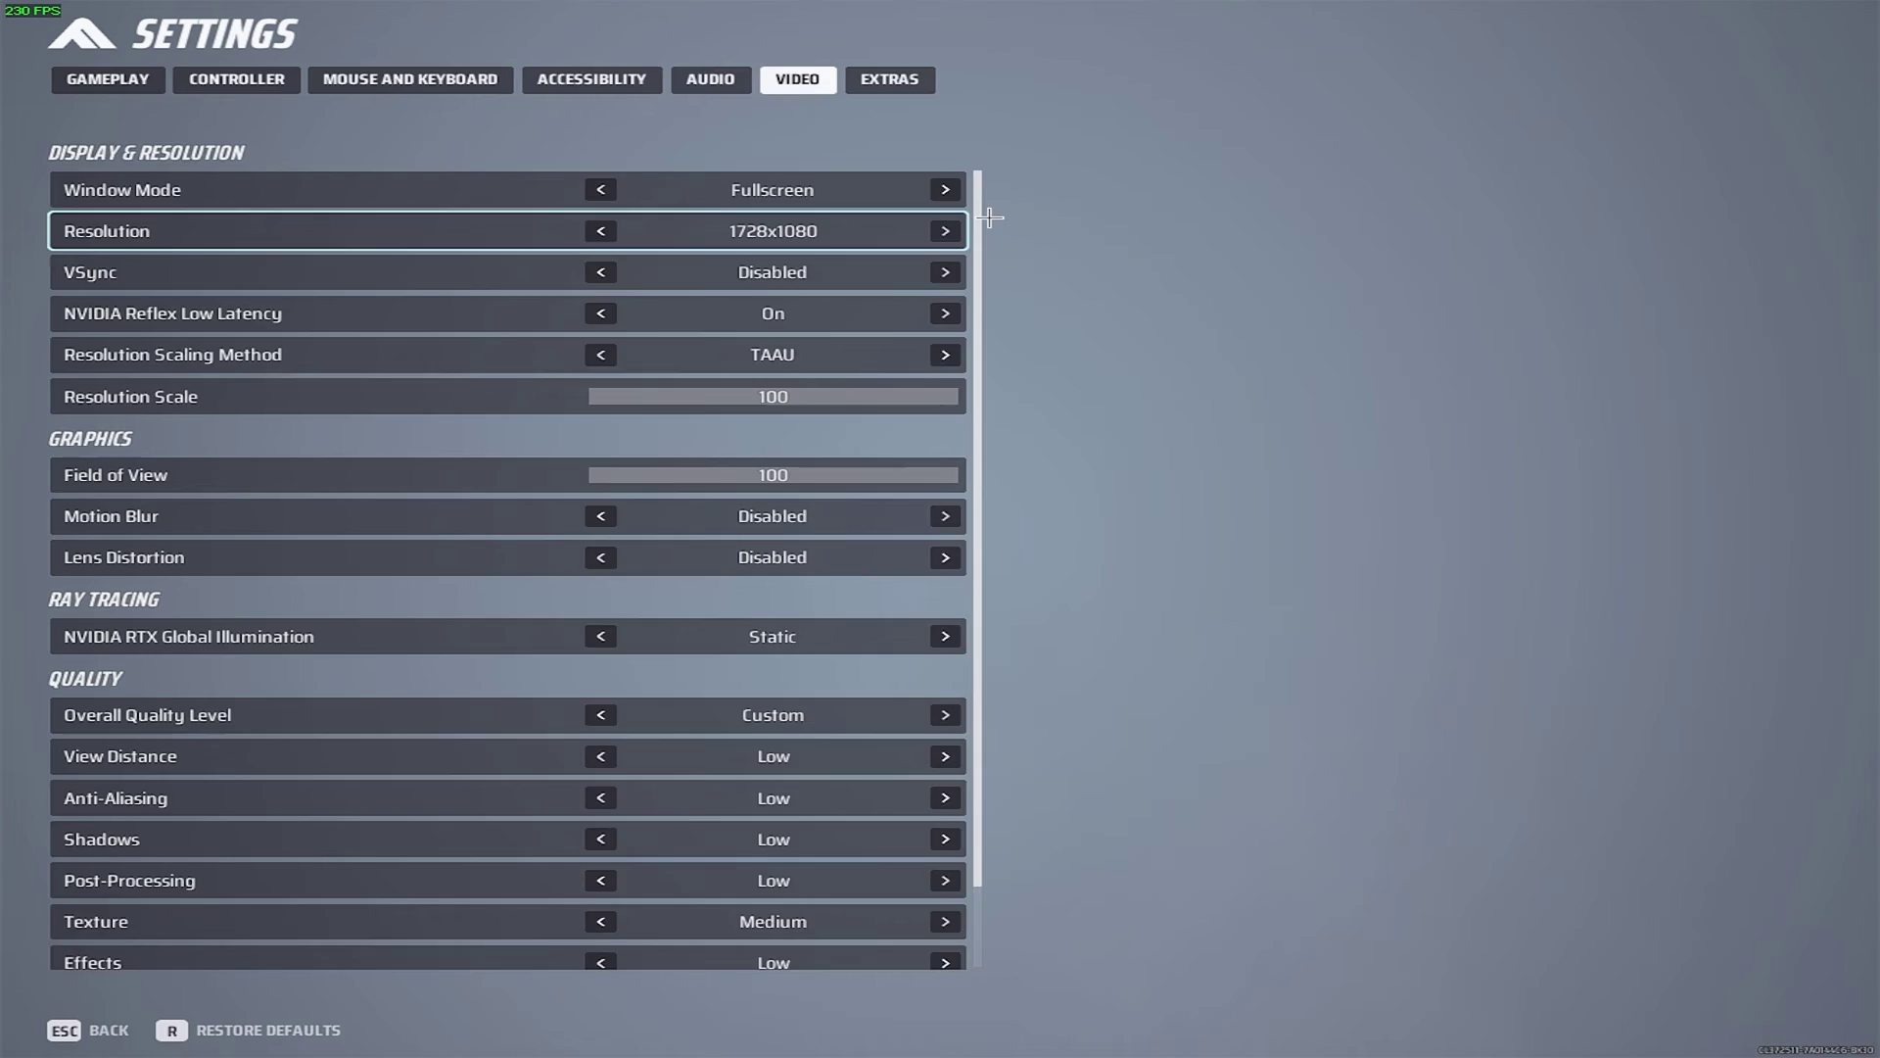
key(Escape)
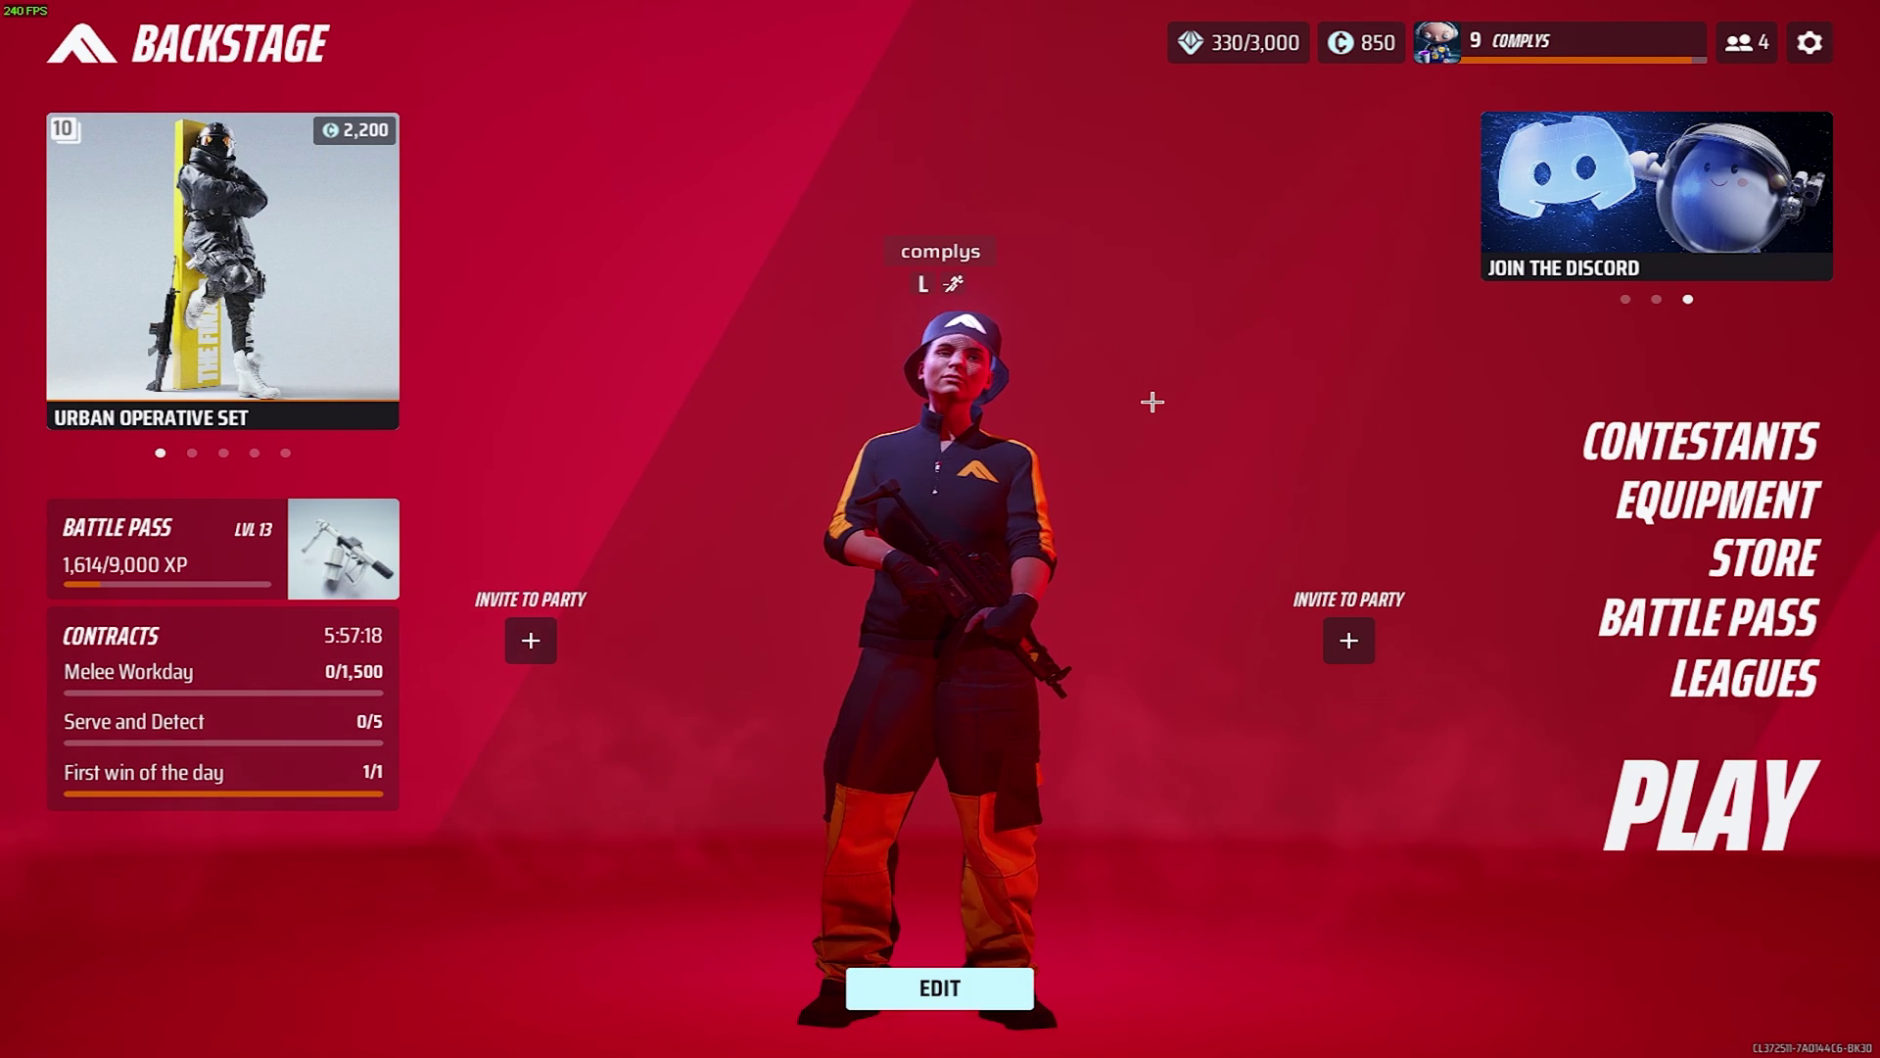
- Confirm the Video settings kept Fullscreen at 1728x1080, then exit to the desktop
click(1810, 43)
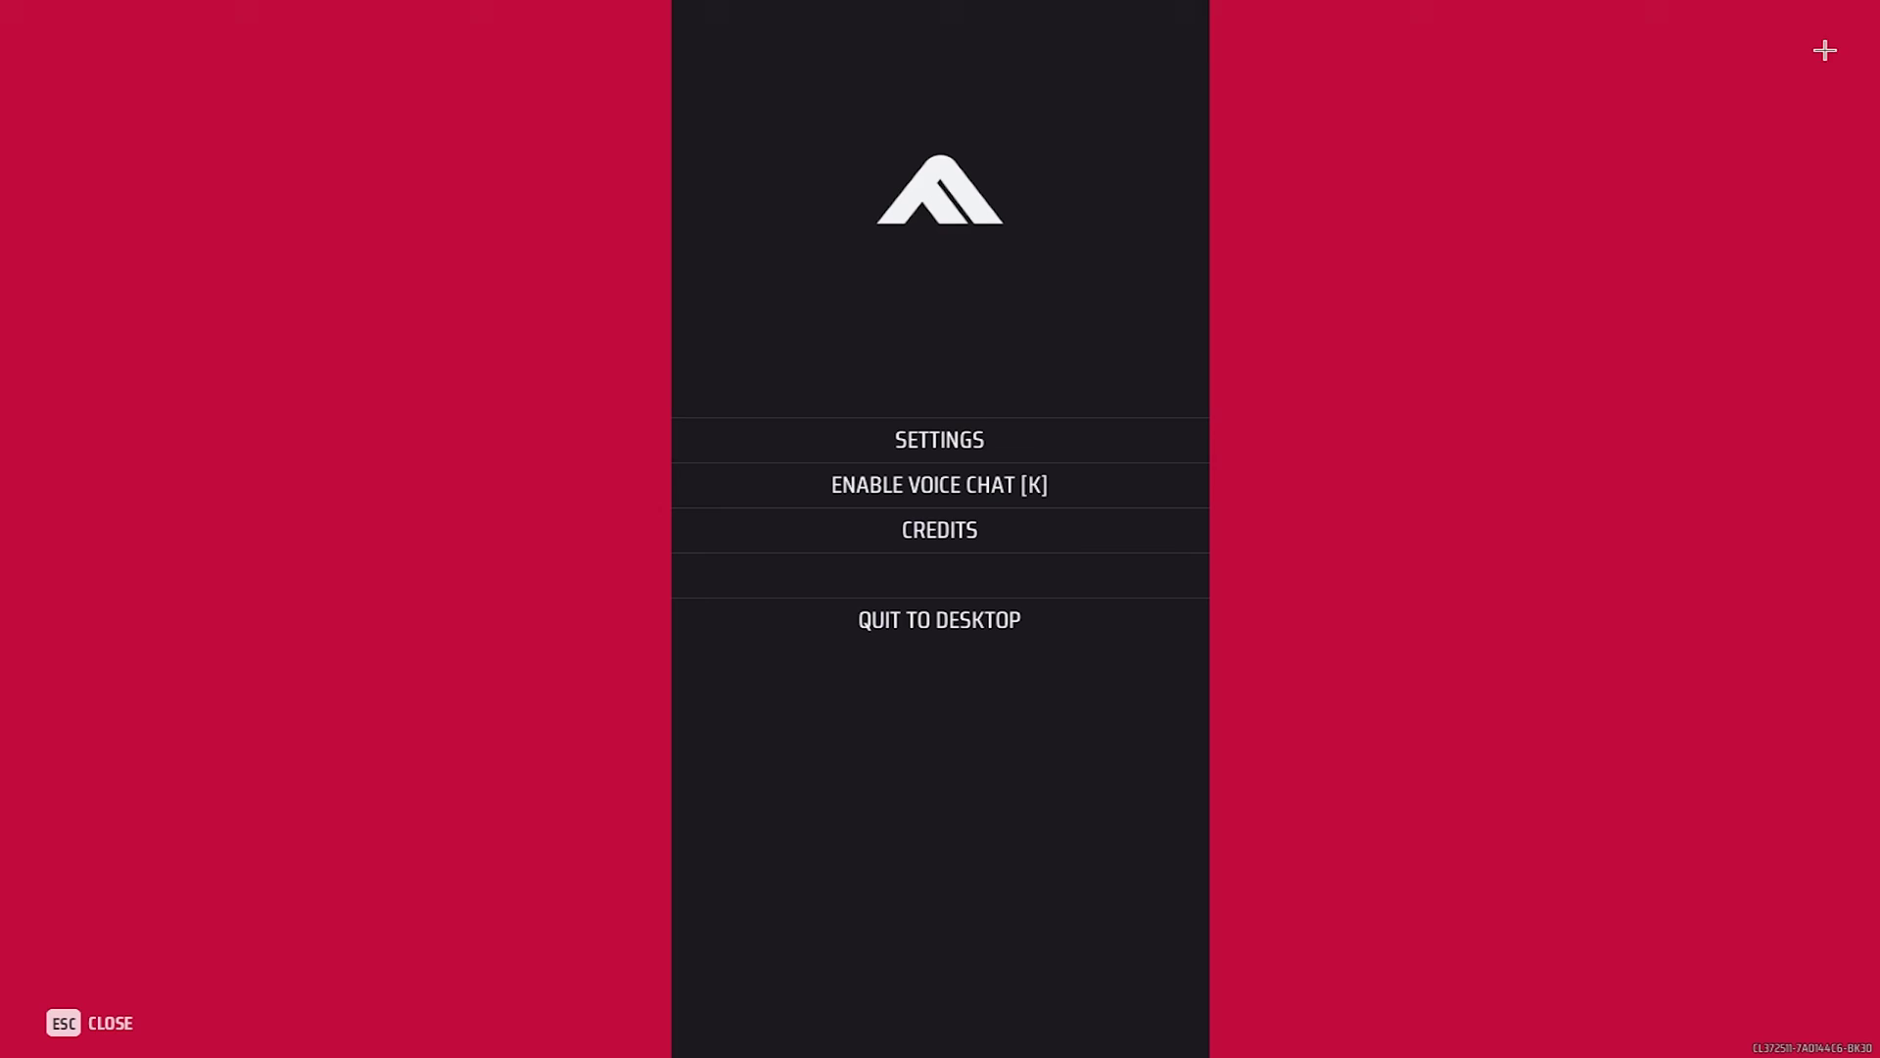
click(955, 446)
click(793, 102)
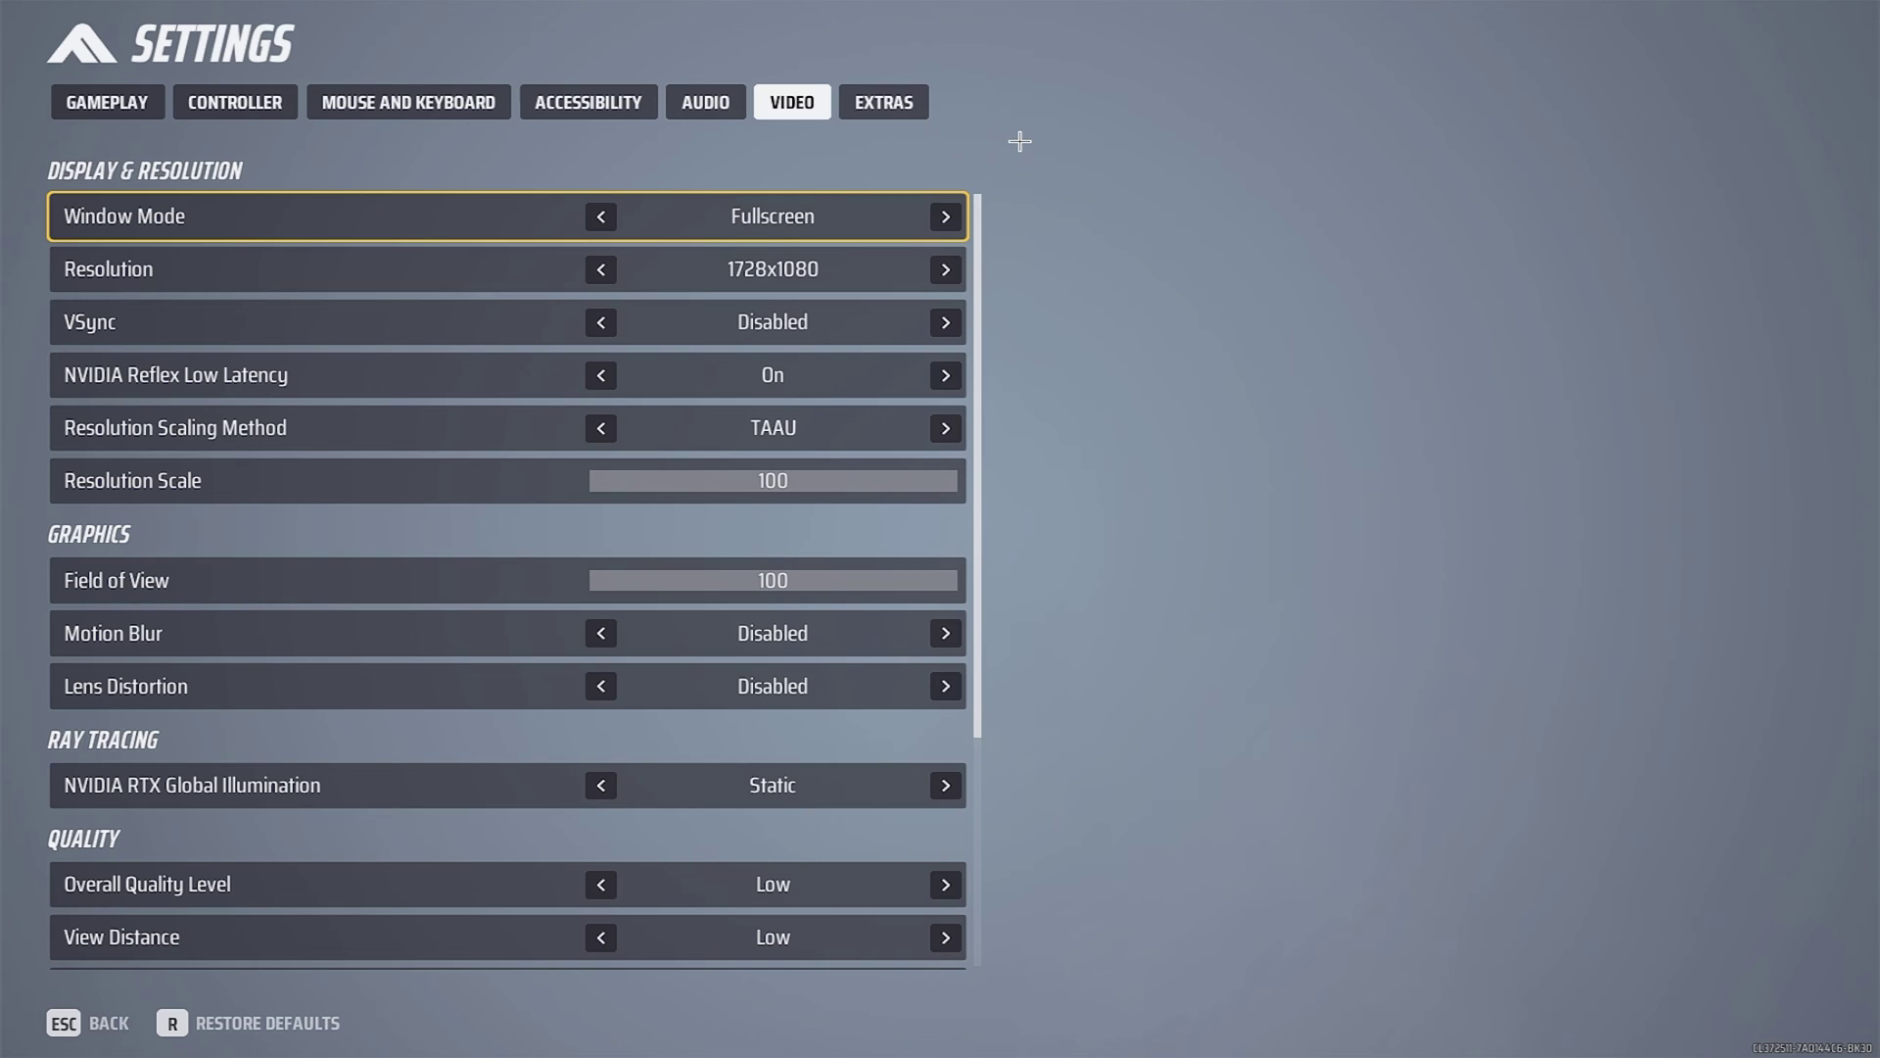
key(Escape)
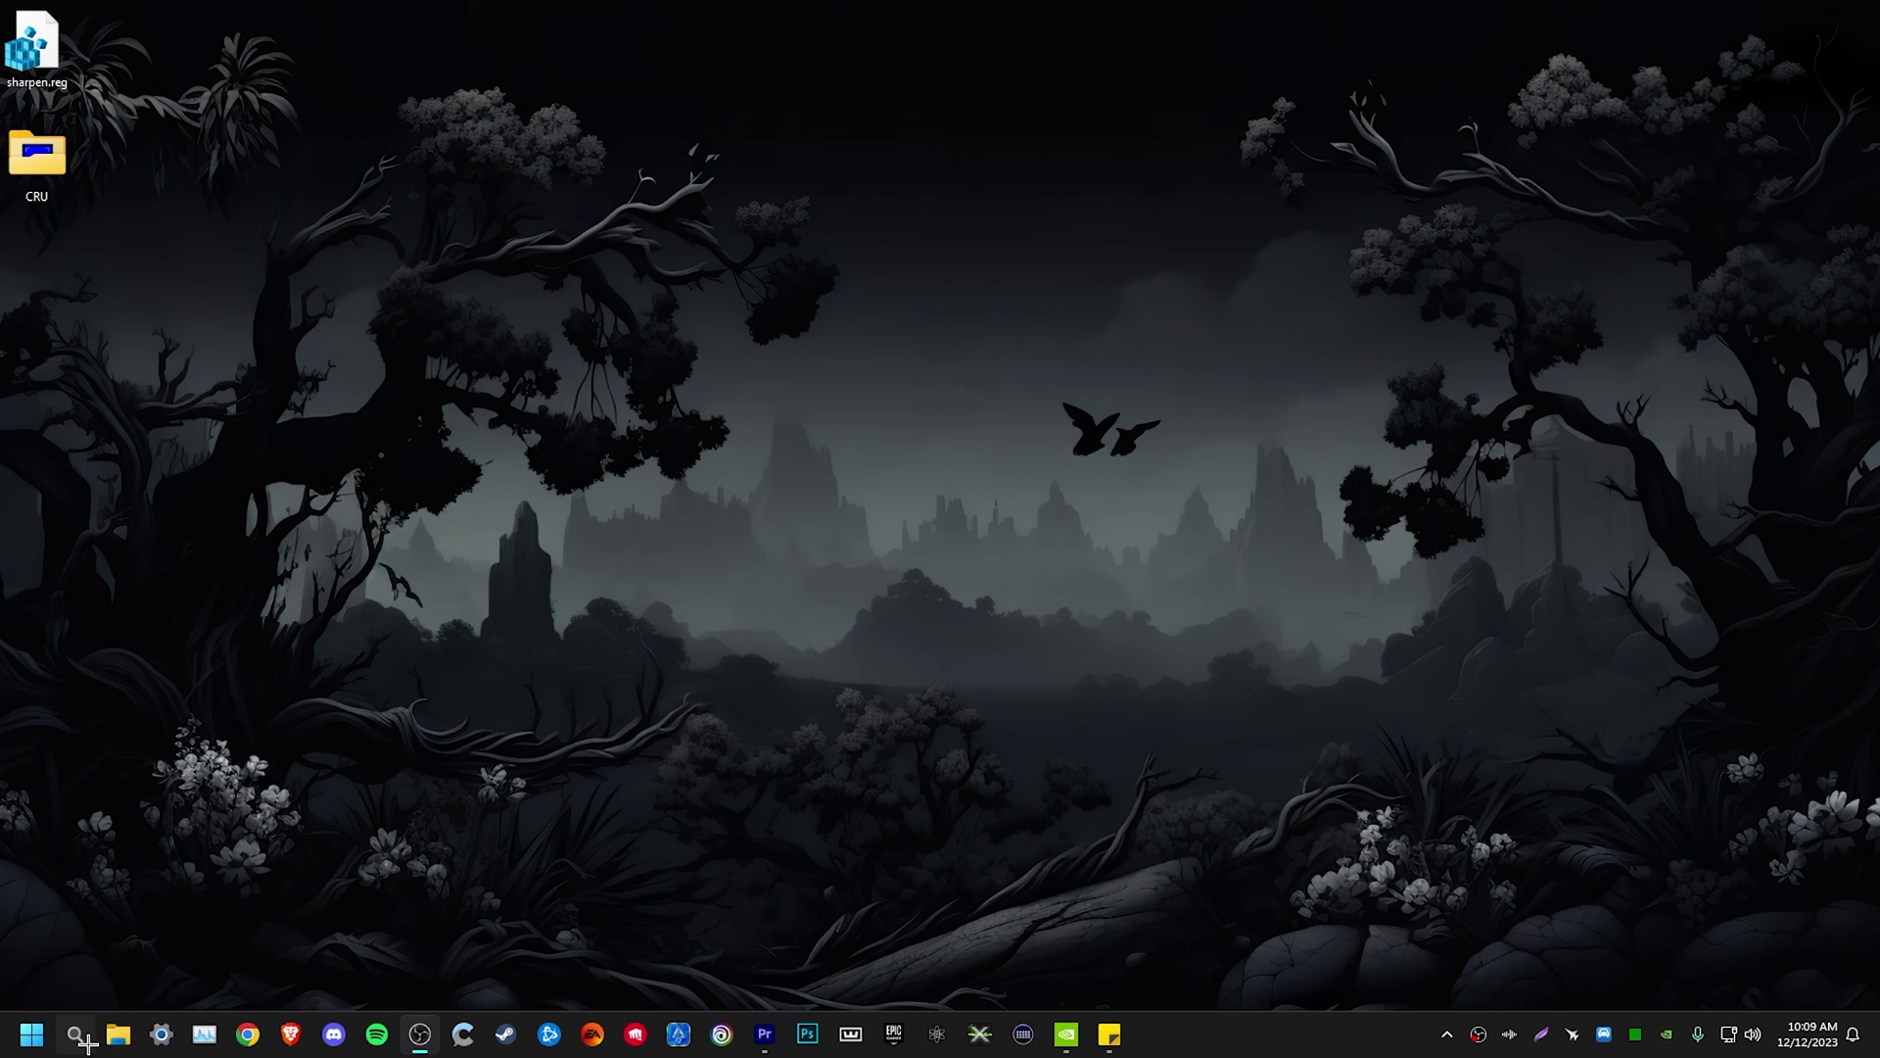
- Open %localappdata%\Discovery\Saved\Config\WindowsClient\GameUserSettings.ini in Notepad
click(79, 1036)
text(%localappdata%)
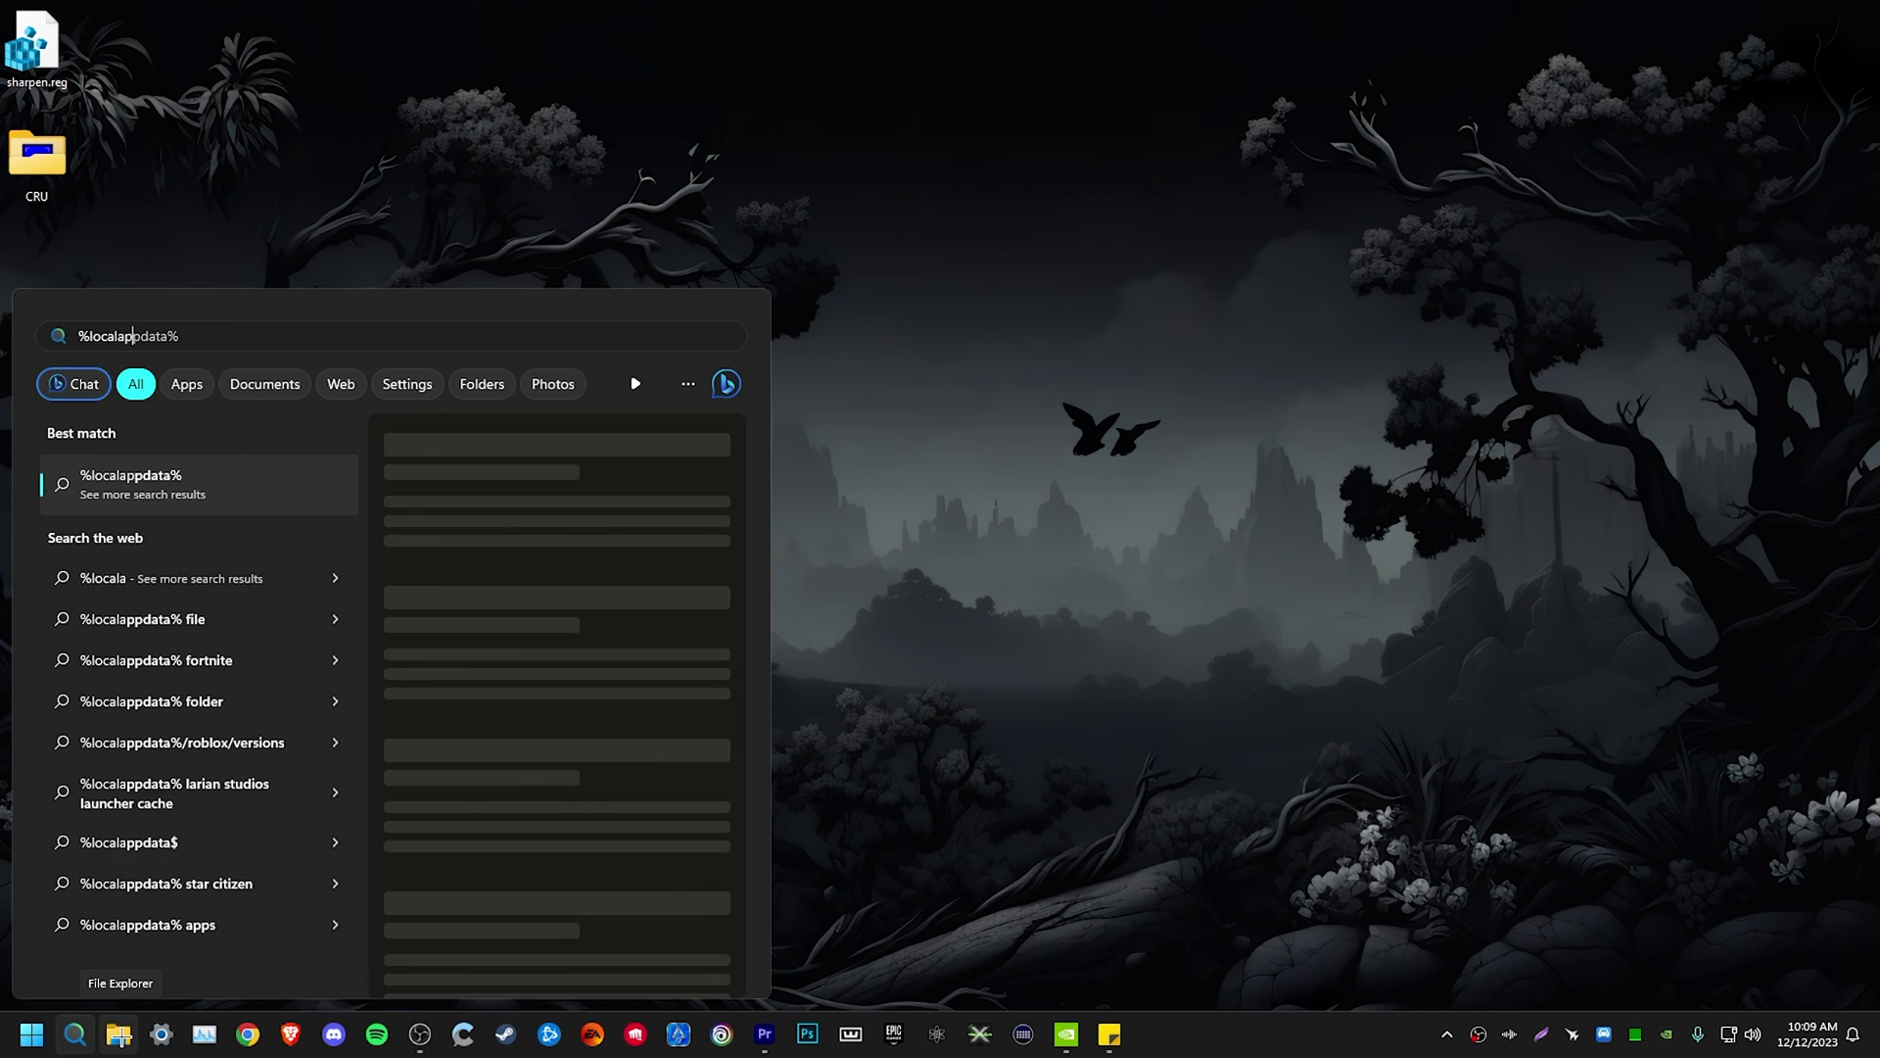
key(Return)
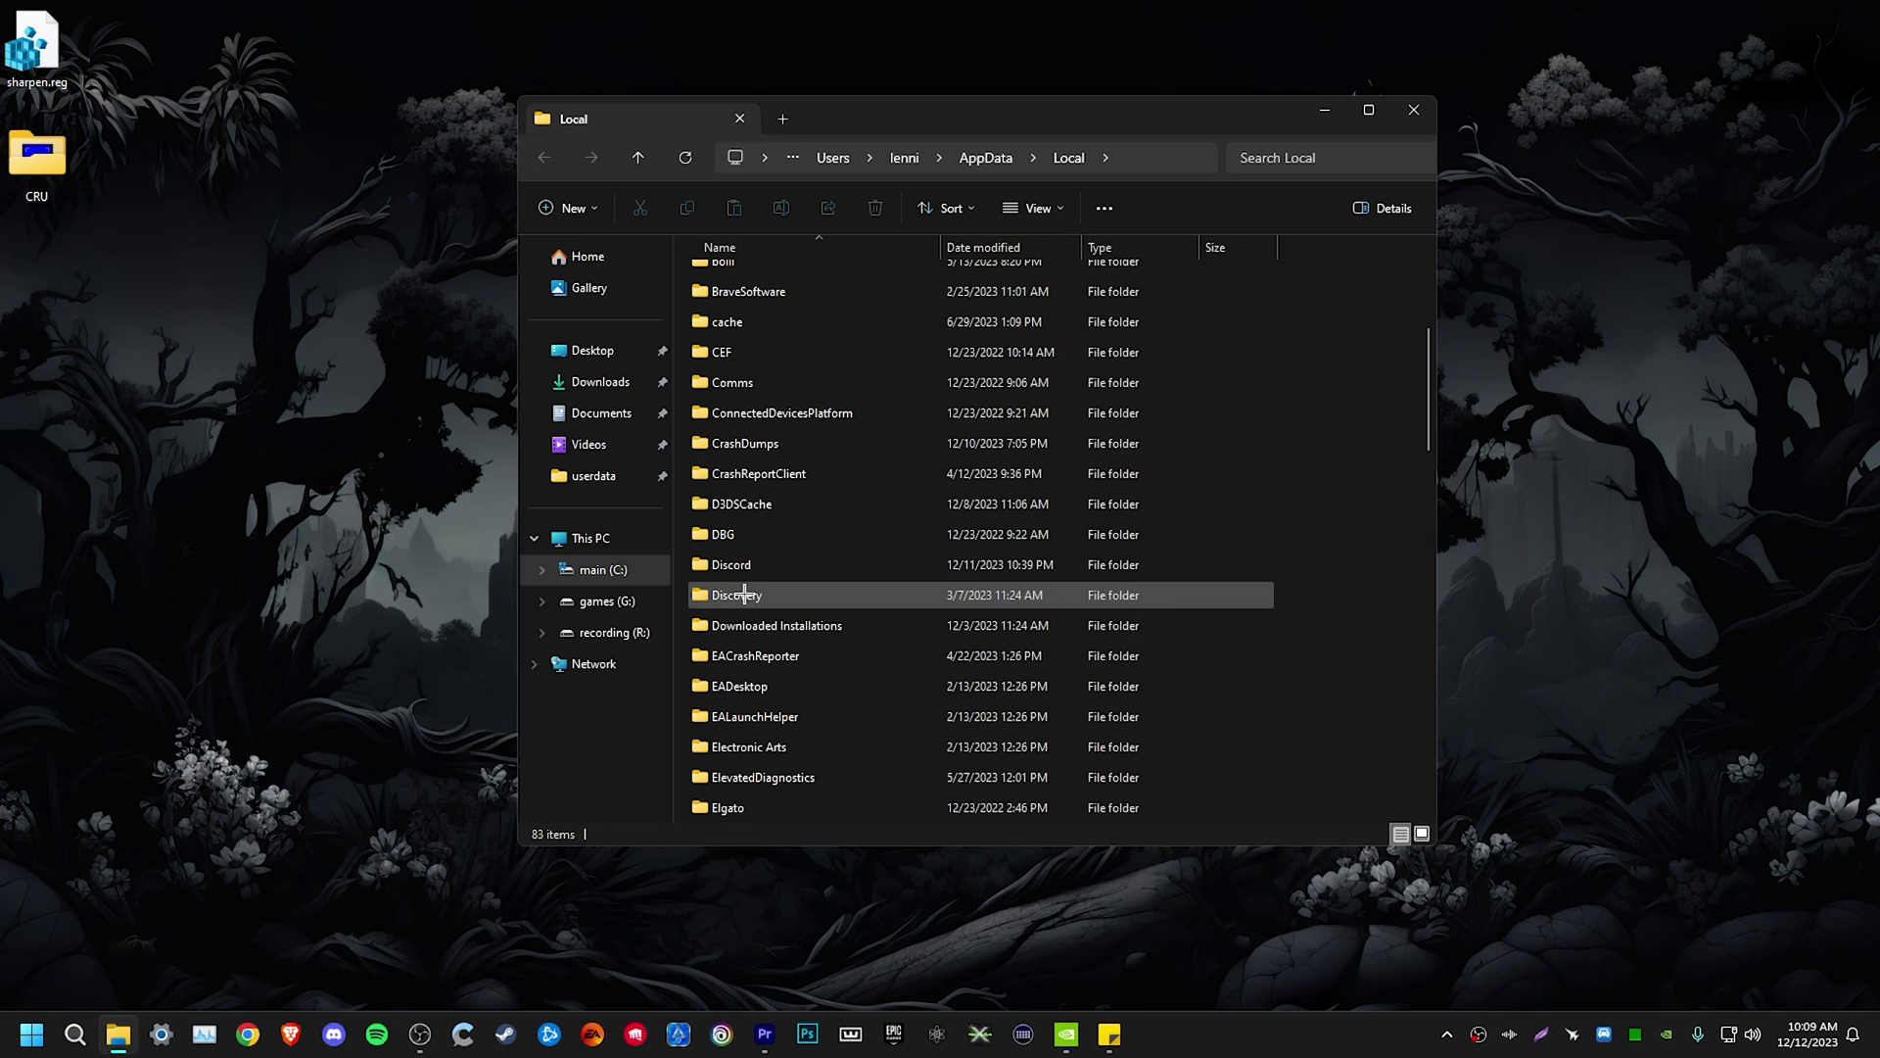
click(839, 599)
double_click(839, 599)
double_click(760, 274)
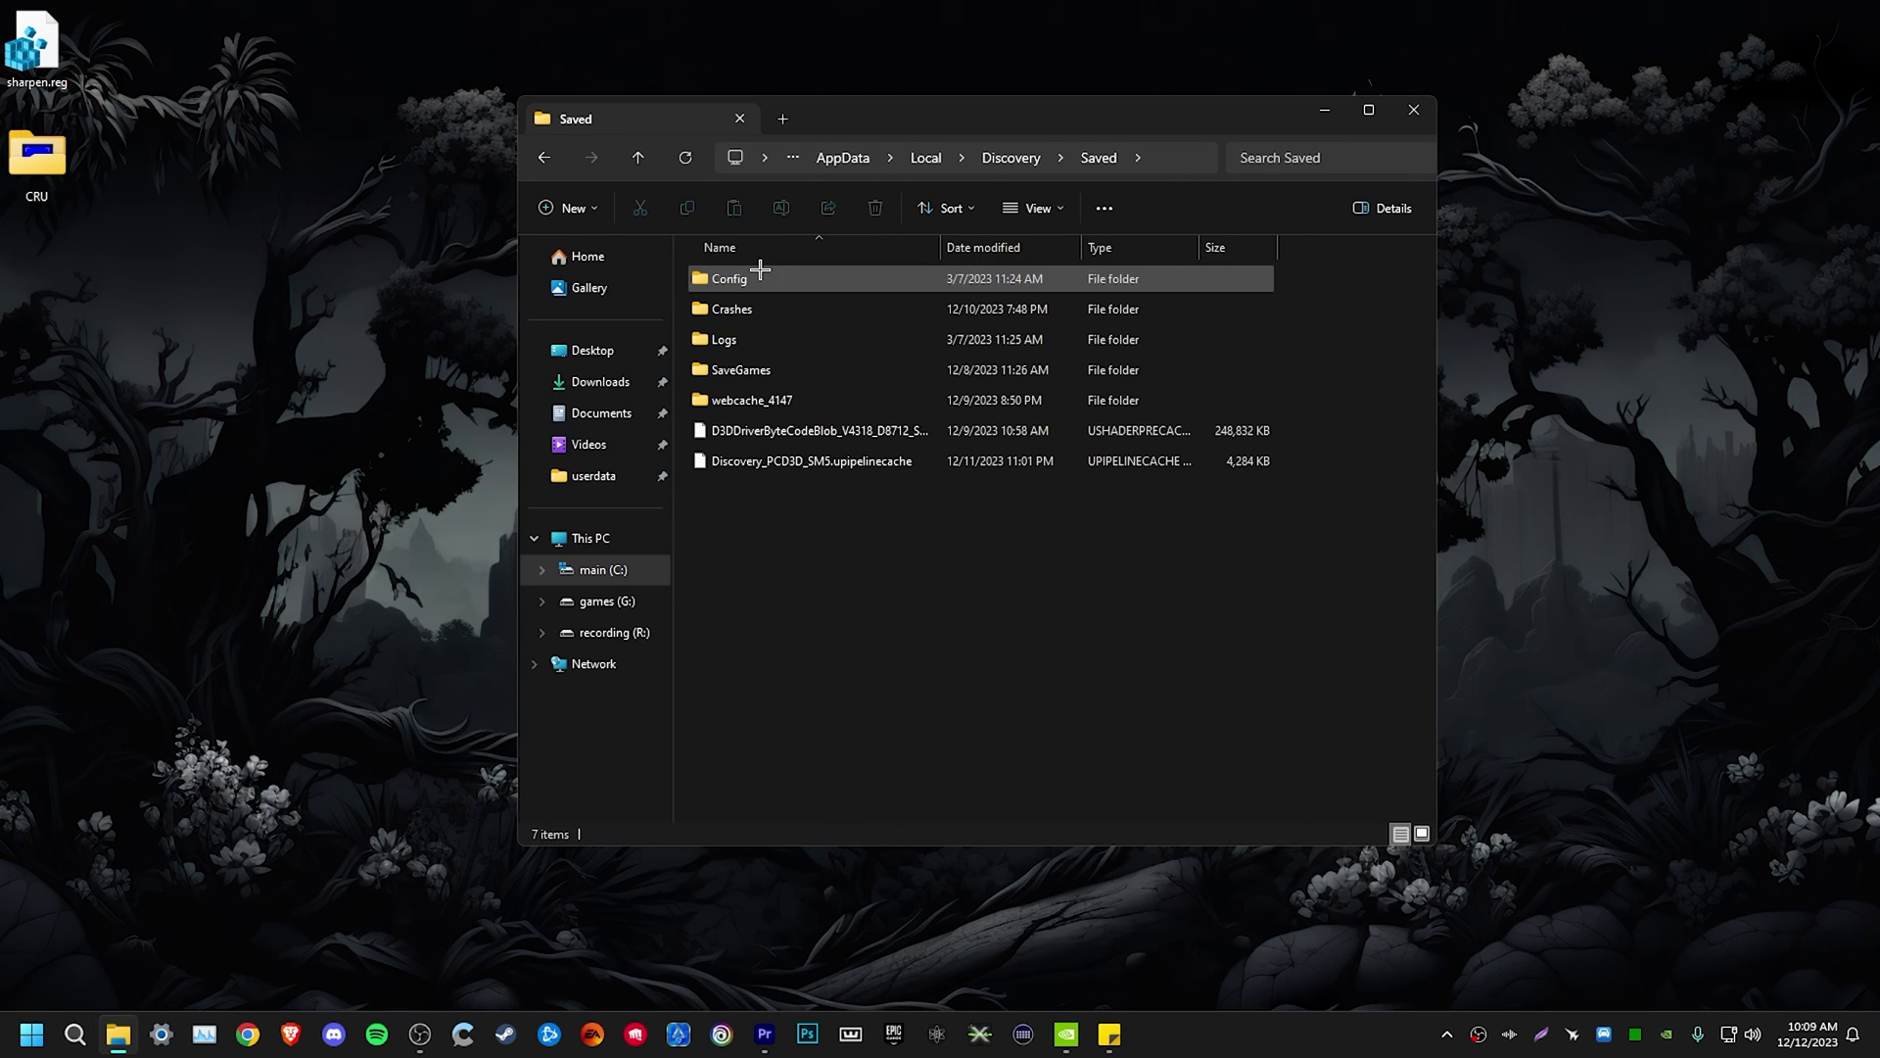
double_click(760, 276)
double_click(829, 310)
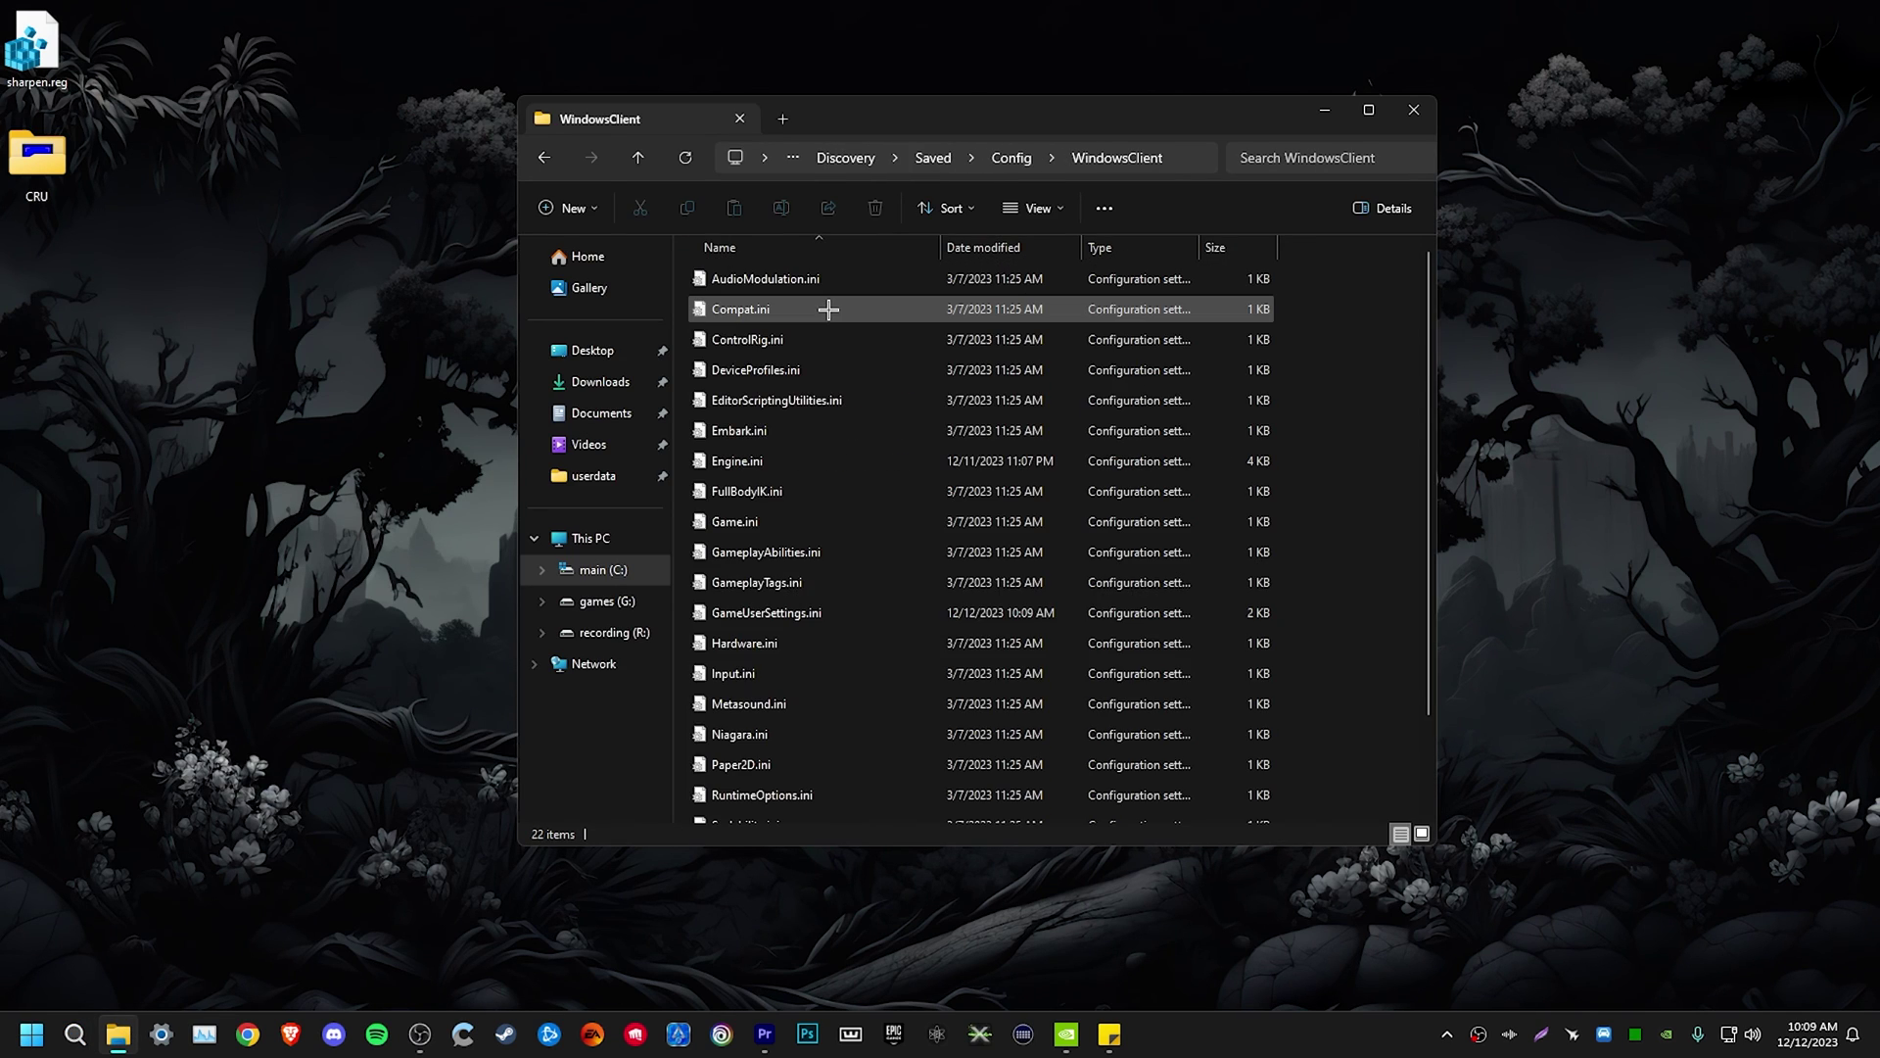
double_click(881, 619)
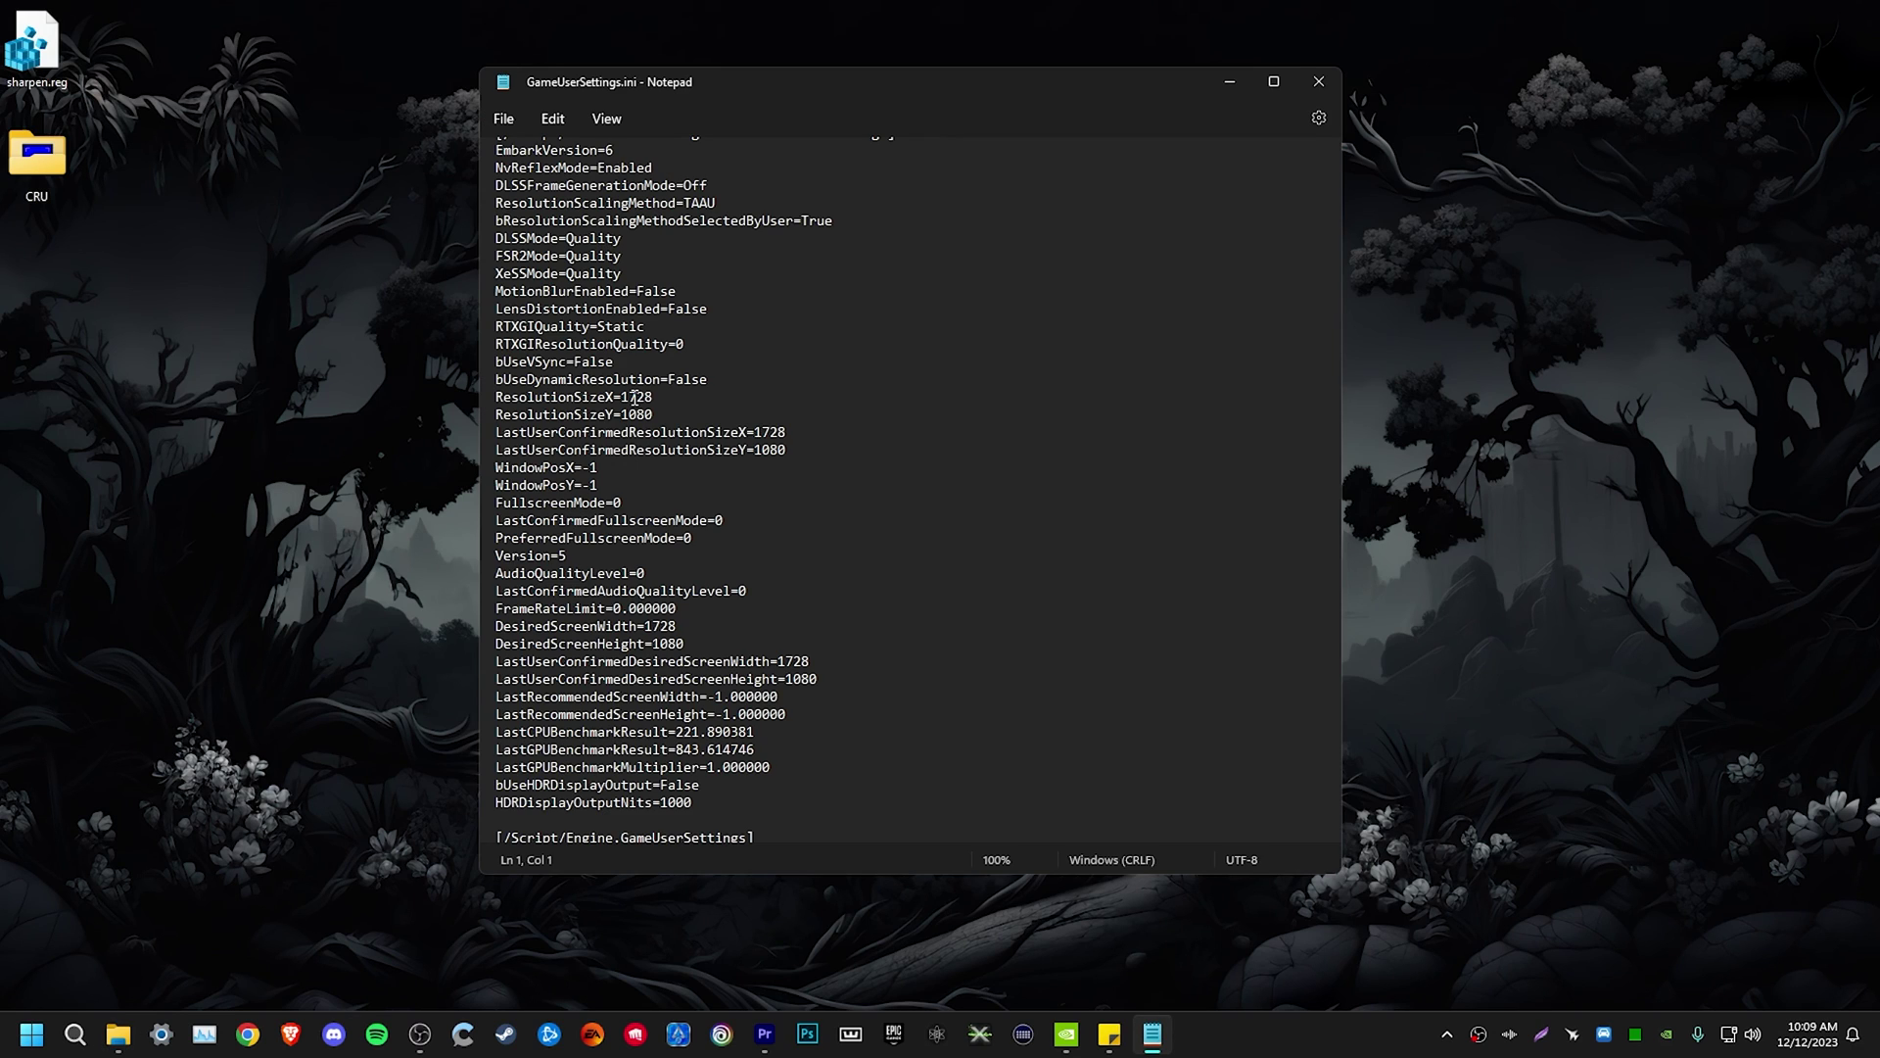
drag(500, 397, 631, 397)
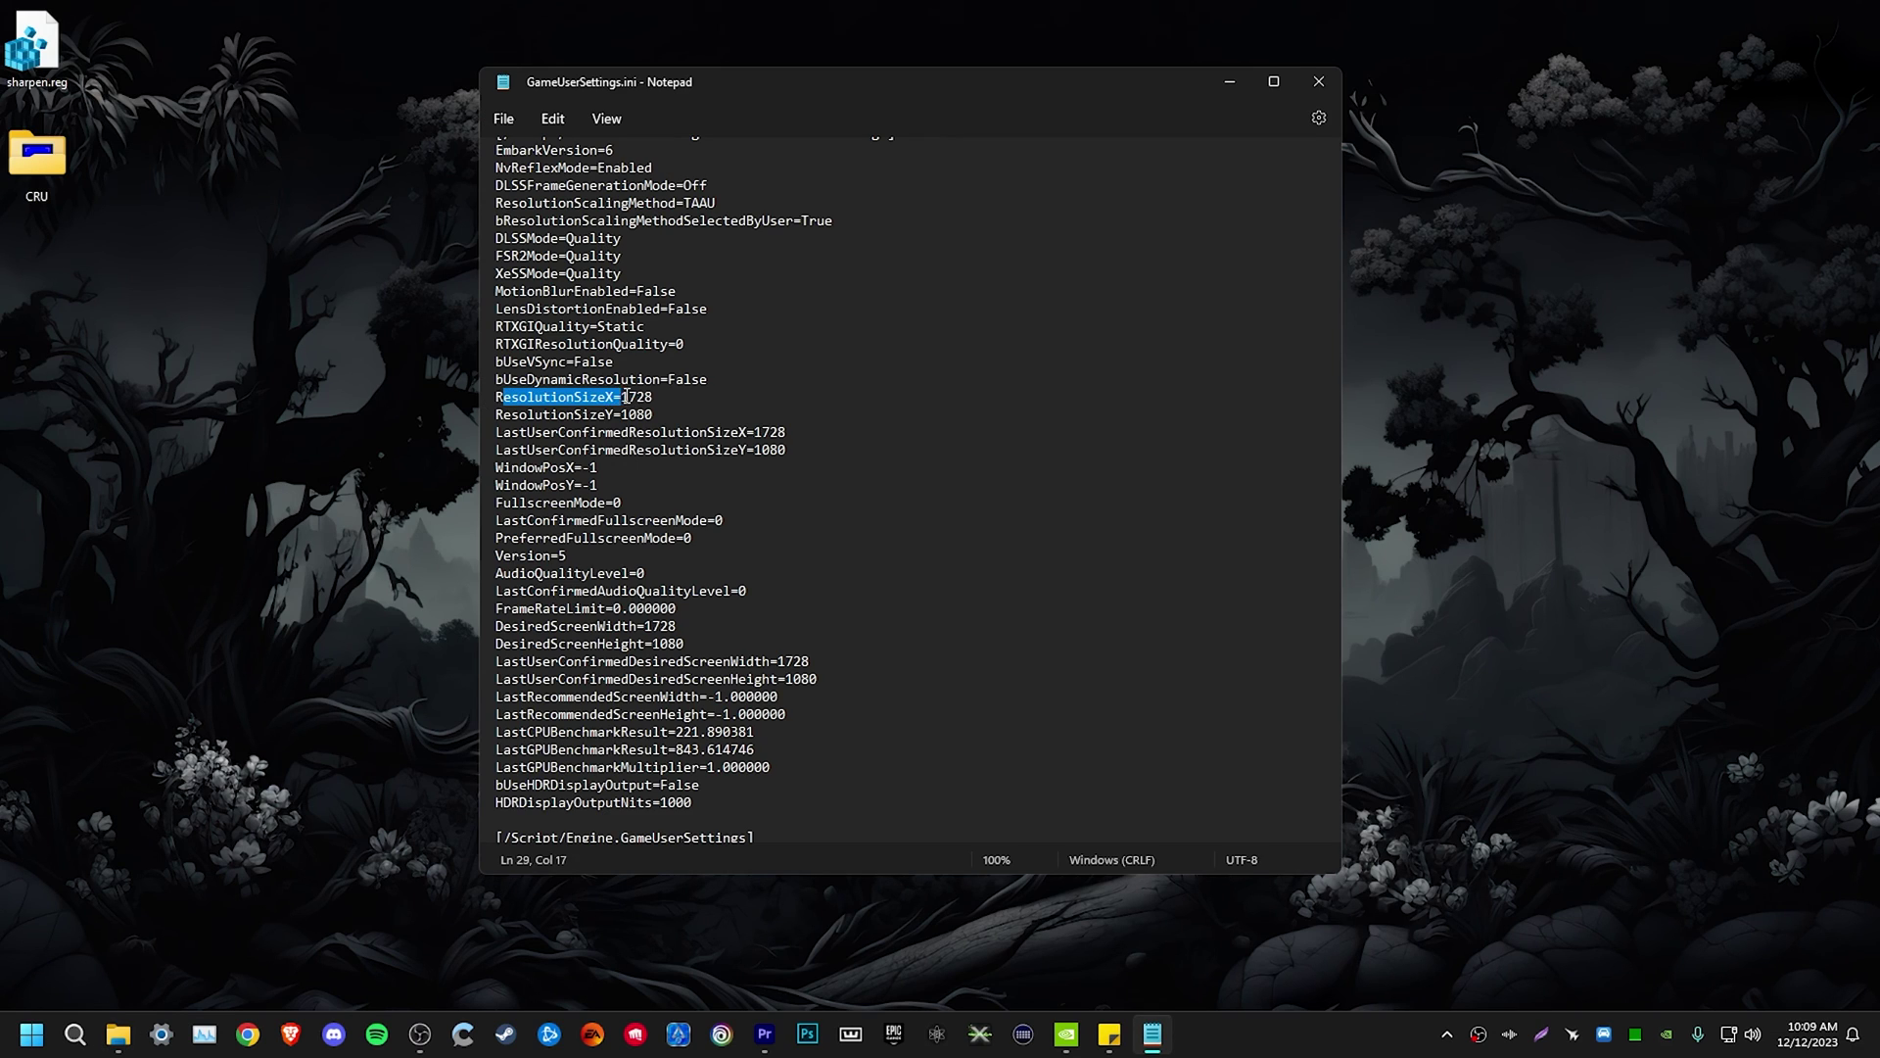
click(607, 414)
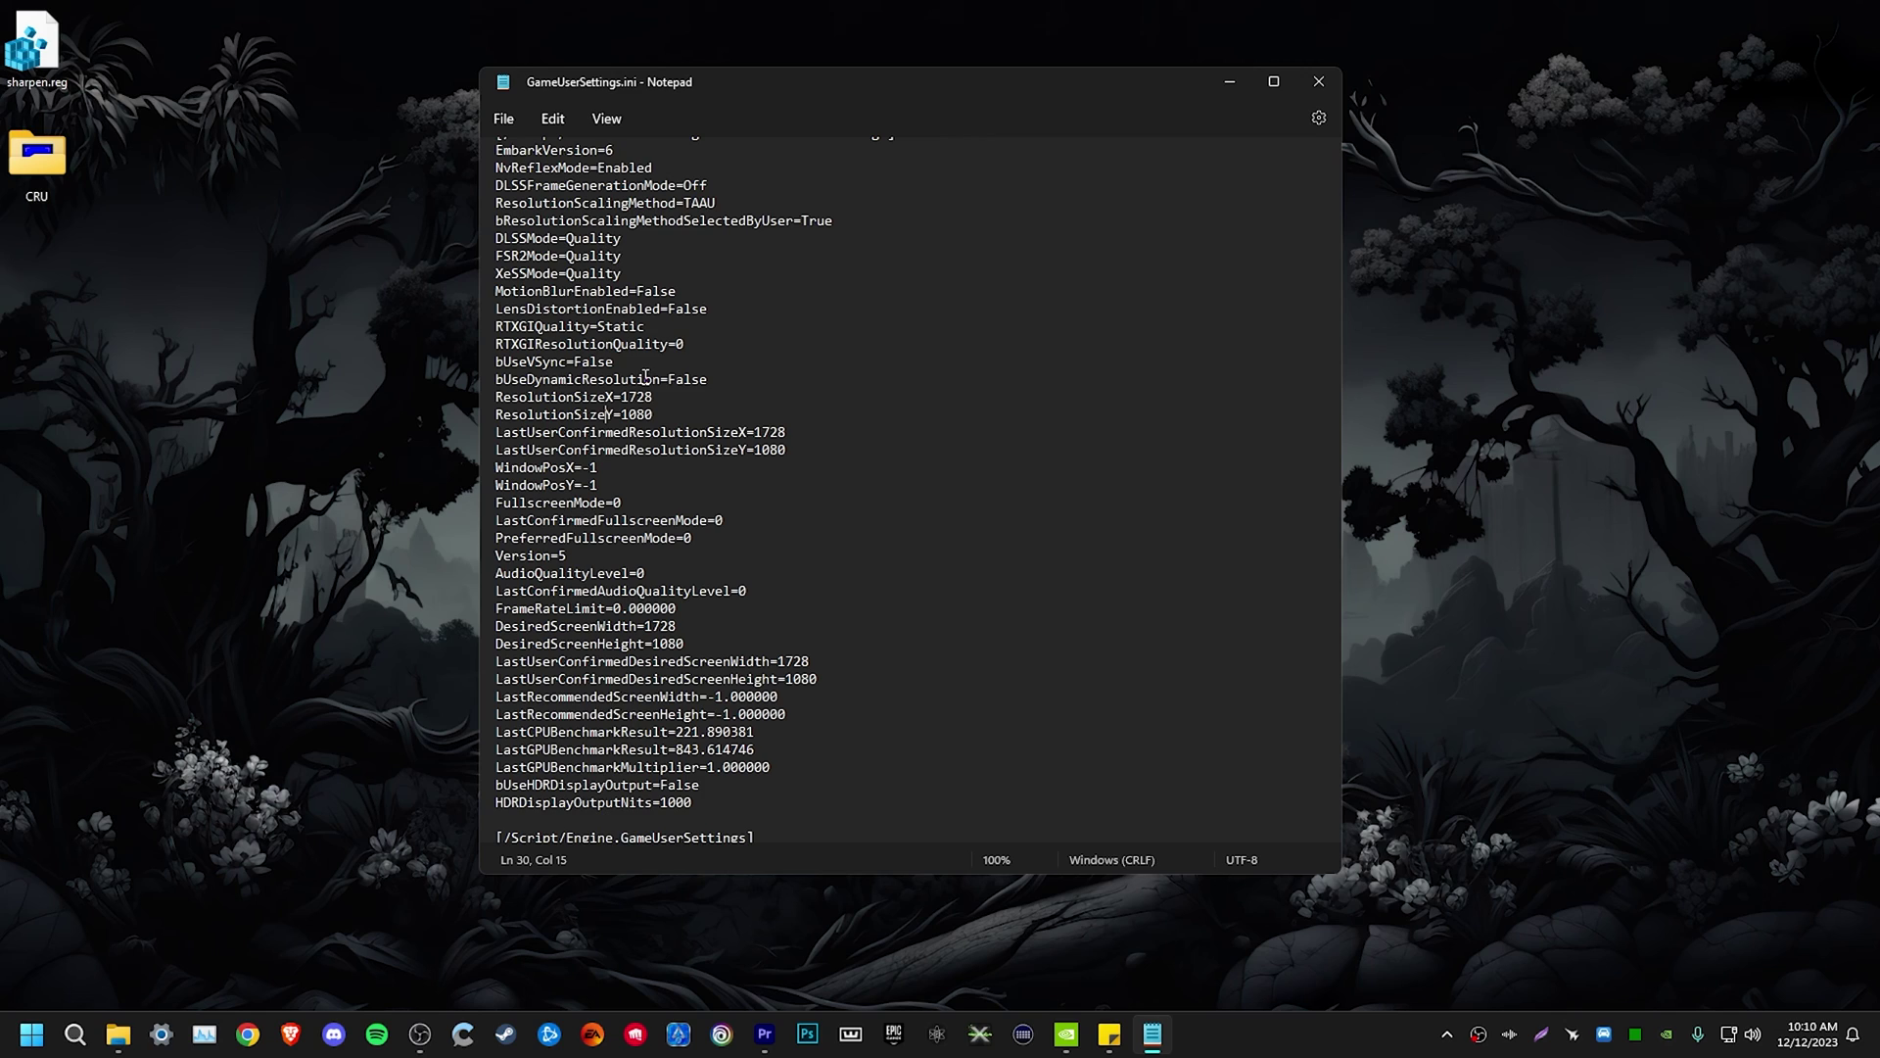
drag(632, 397, 636, 432)
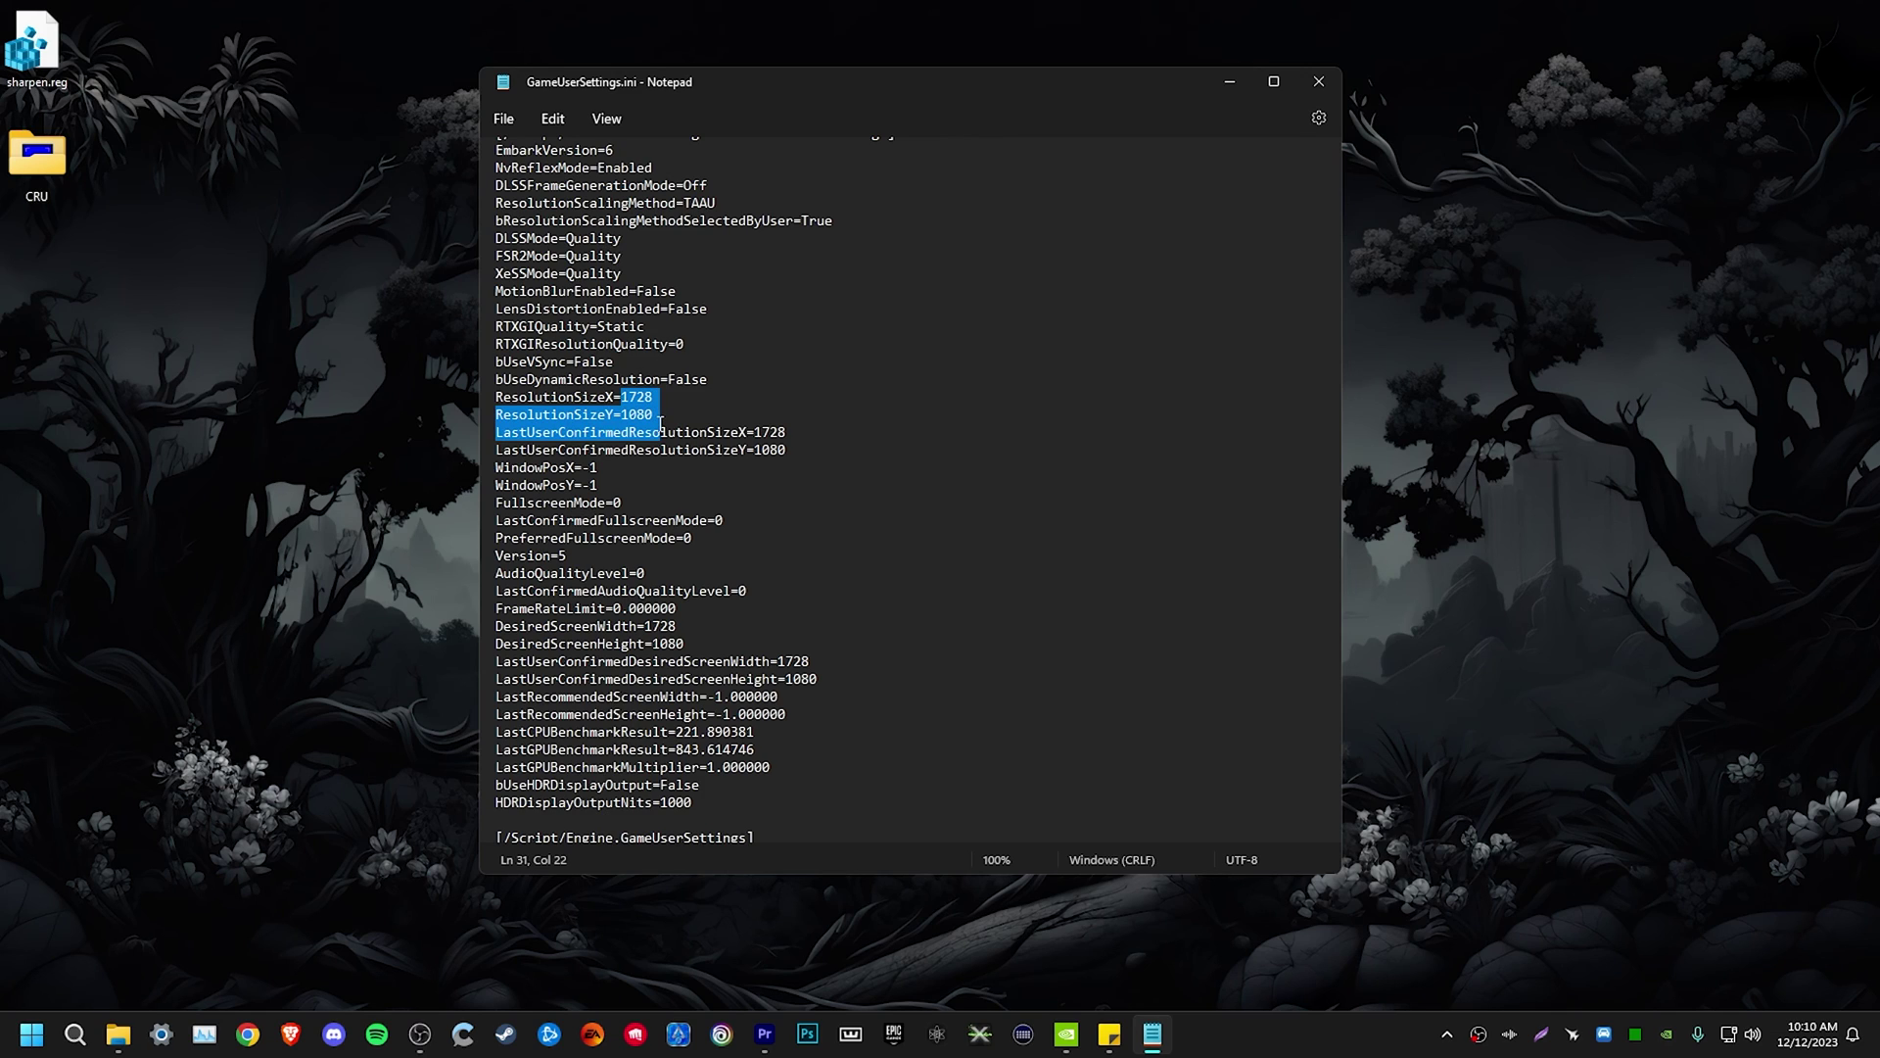
click(639, 432)
drag(496, 432, 676, 432)
click(721, 427)
drag(496, 432, 771, 447)
click(757, 431)
click(589, 573)
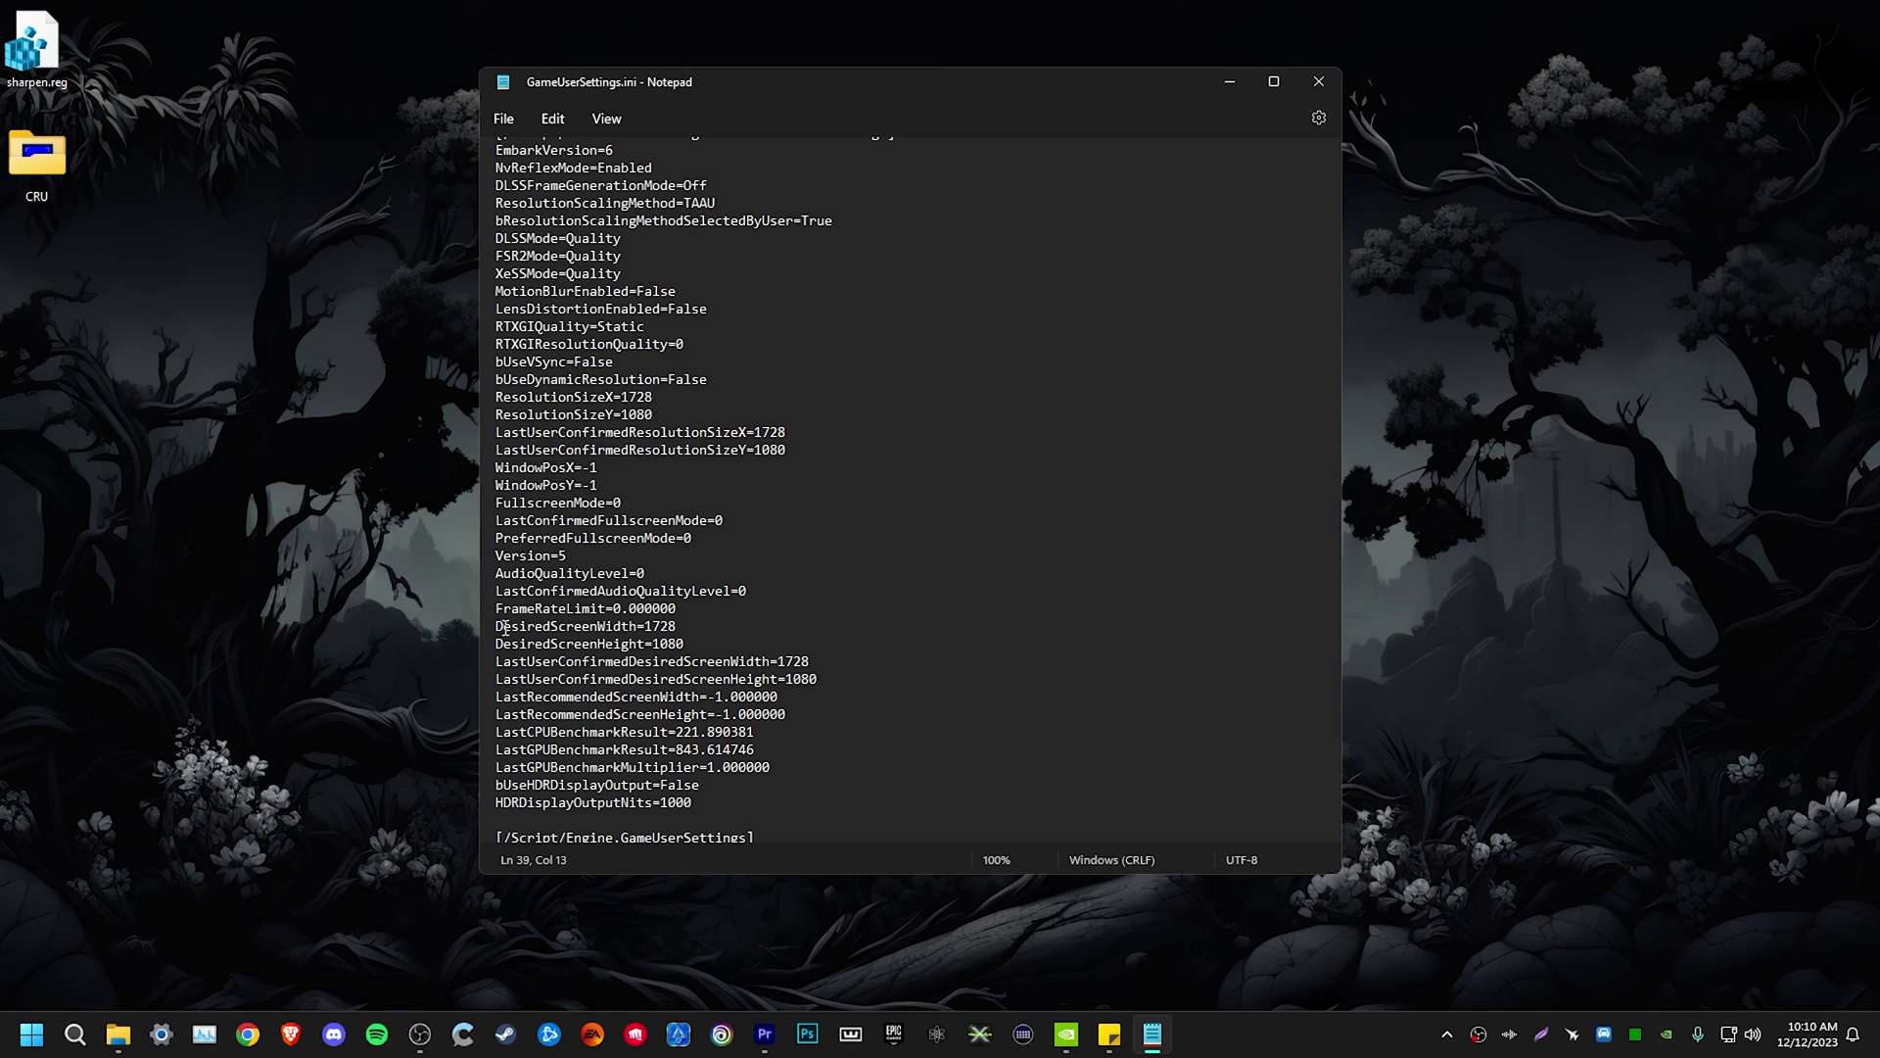
drag(495, 627, 676, 627)
click(536, 647)
drag(496, 661, 819, 683)
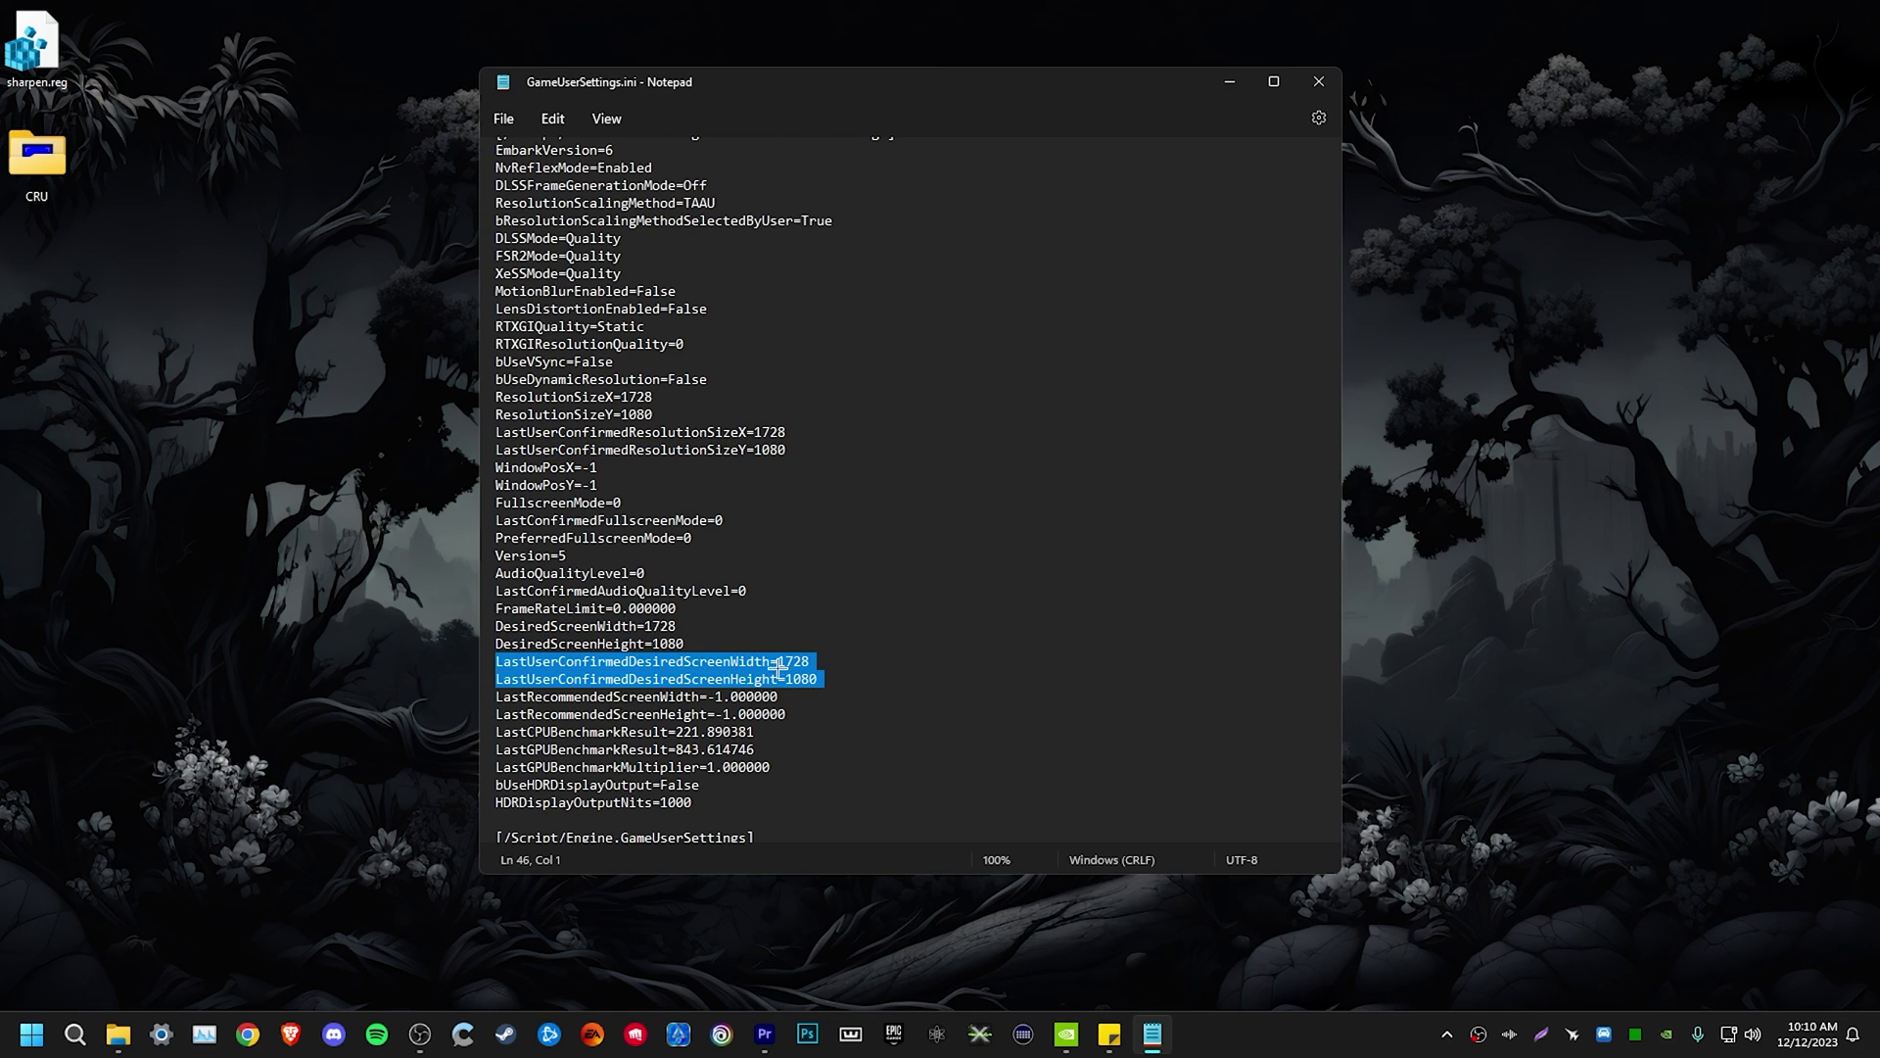
click(785, 679)
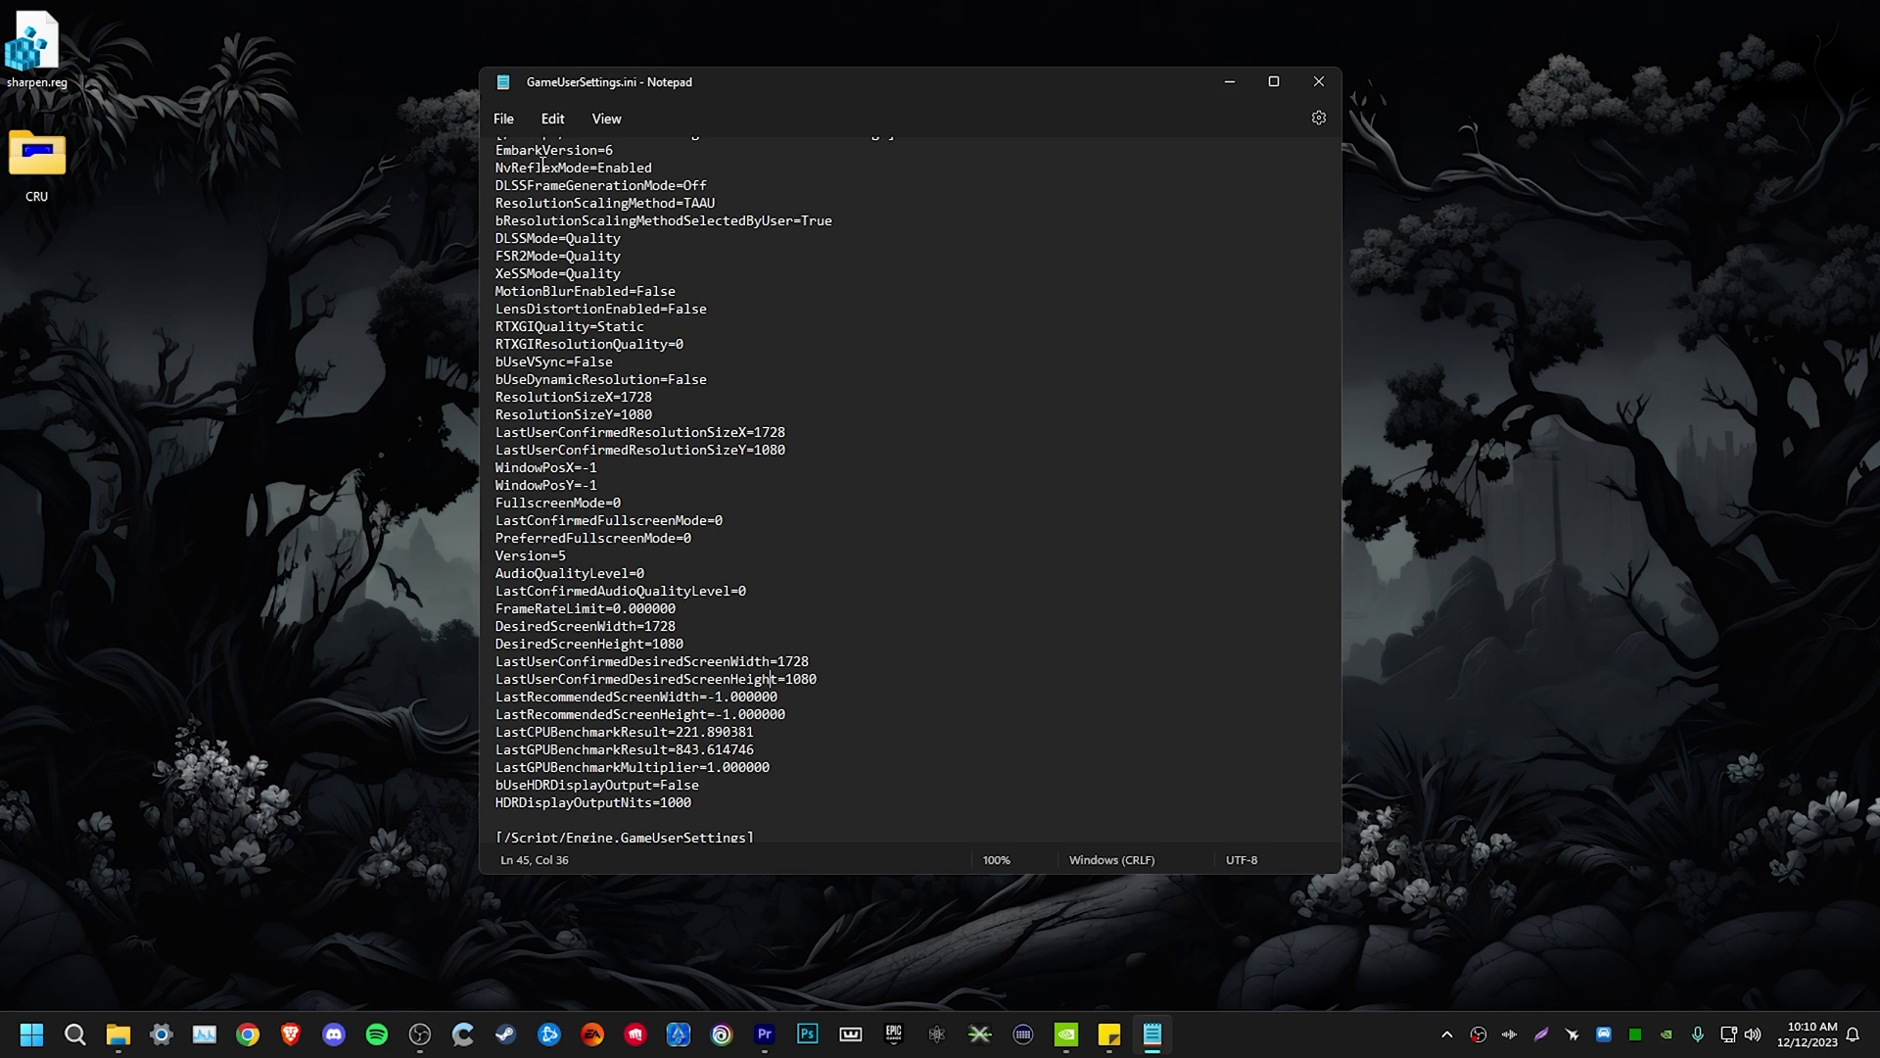
click(503, 119)
click(539, 245)
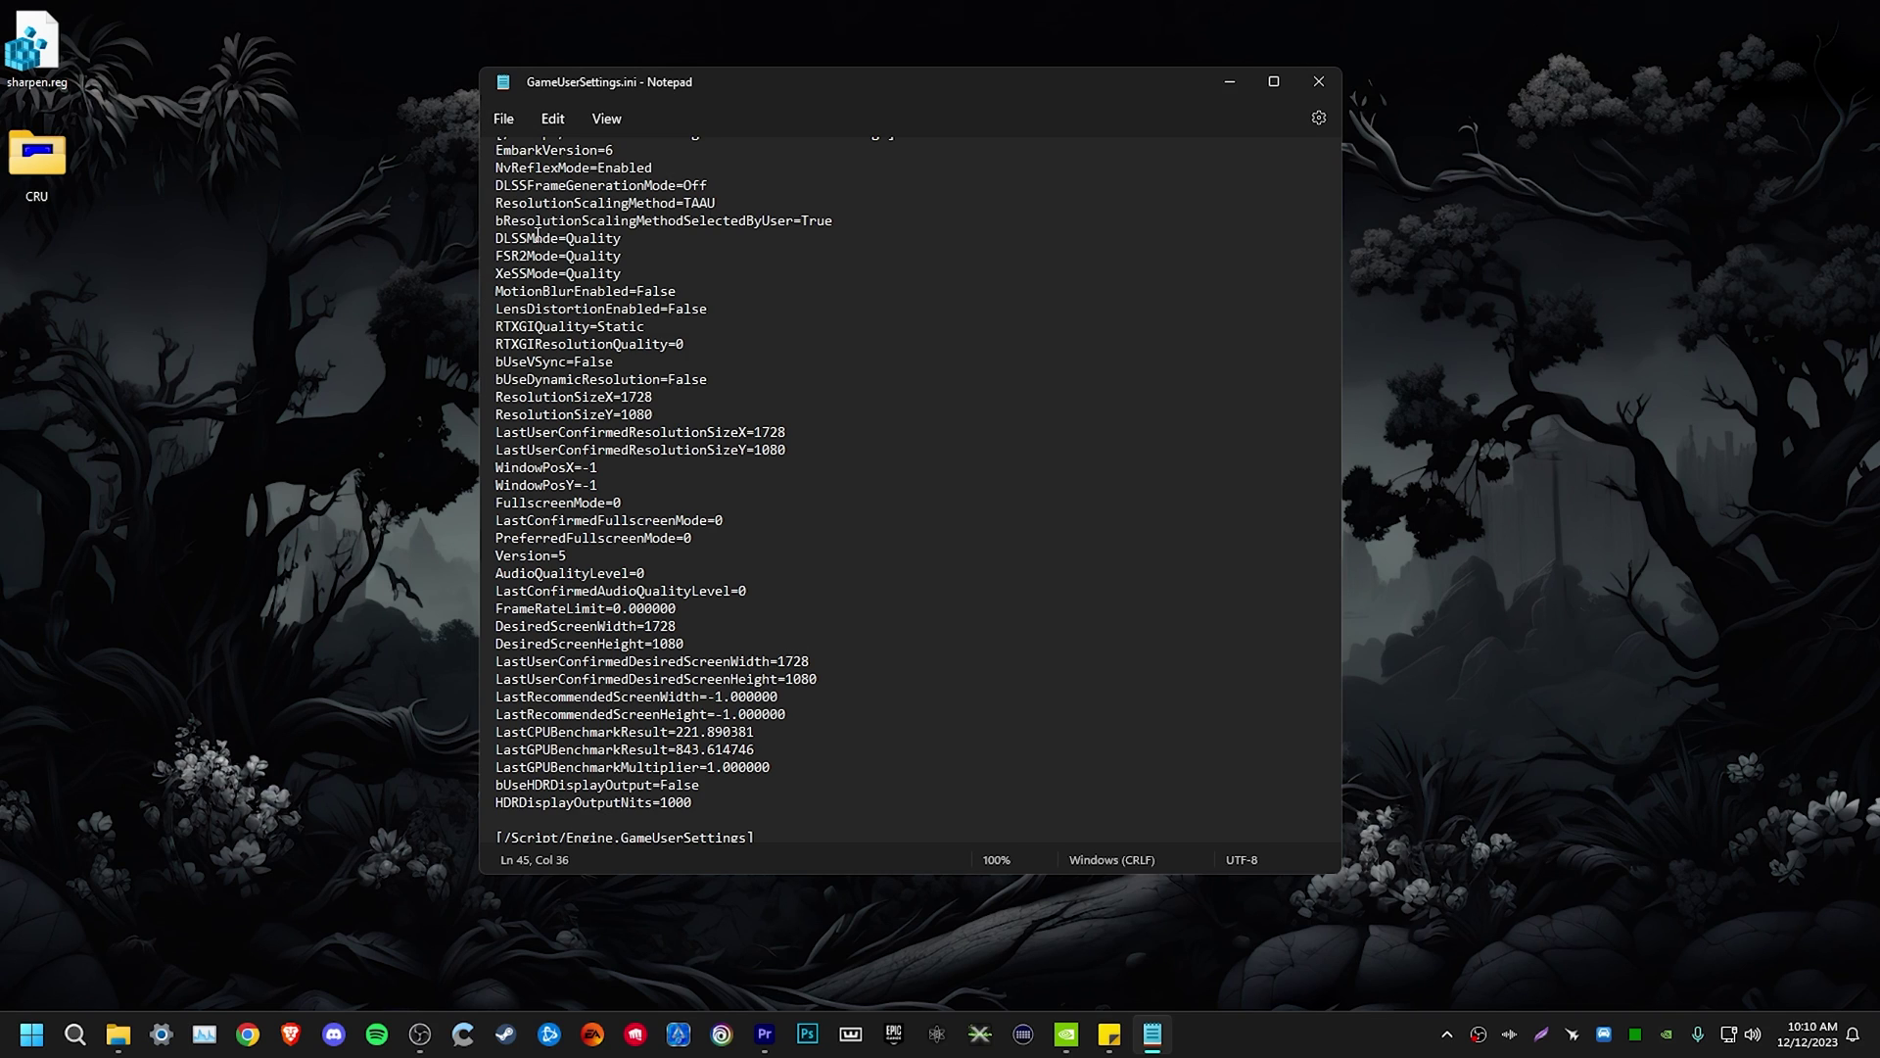